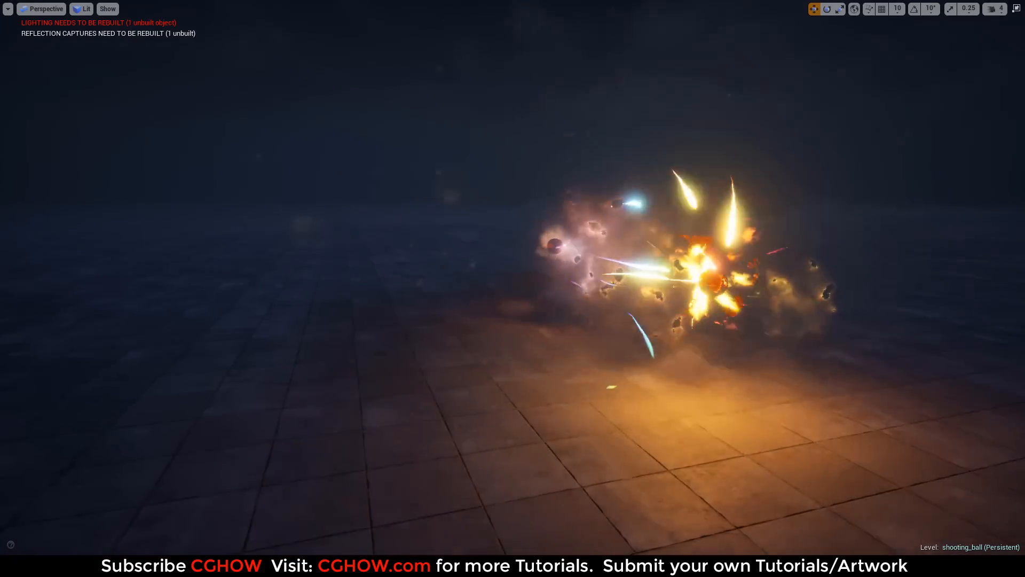
- Examine the shooting-ball effect from several angles, restore the full editor layout, and open the p_shooting particle system
left_click_drag(587, 299, 368, 299, "alt")
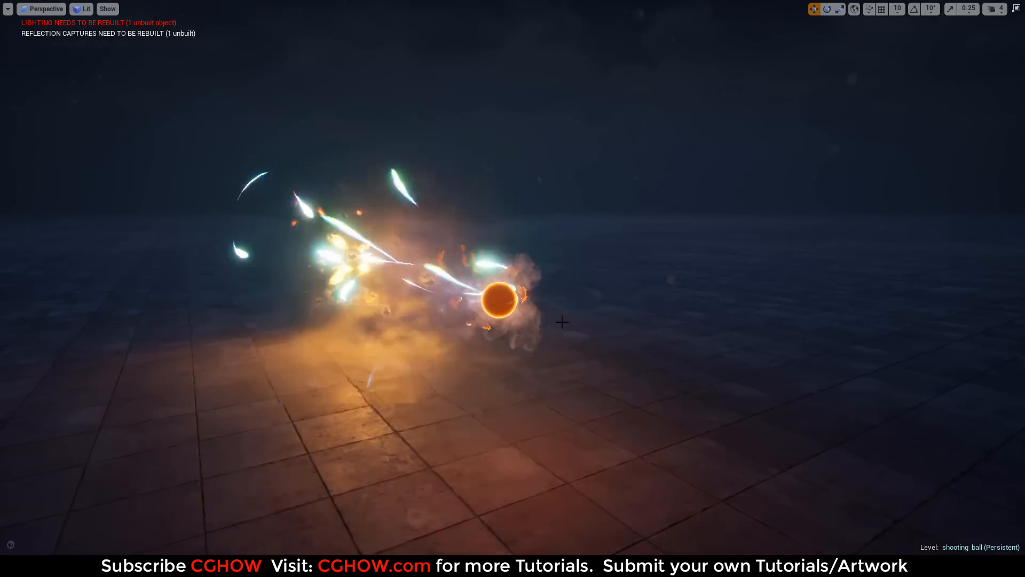
left_click_drag(560, 321, 198, 371, "alt")
scroll(489, 375, "up", 2)
left_click_drag(489, 374, 566, 374, "alt")
scroll(561, 371, "down", 2)
key("F11")
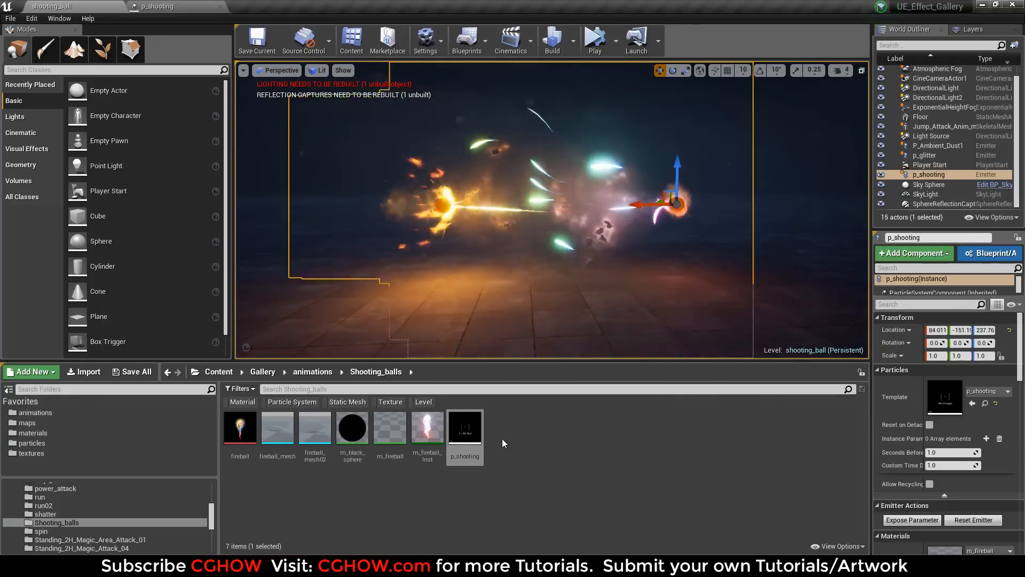
double_click(464, 429)
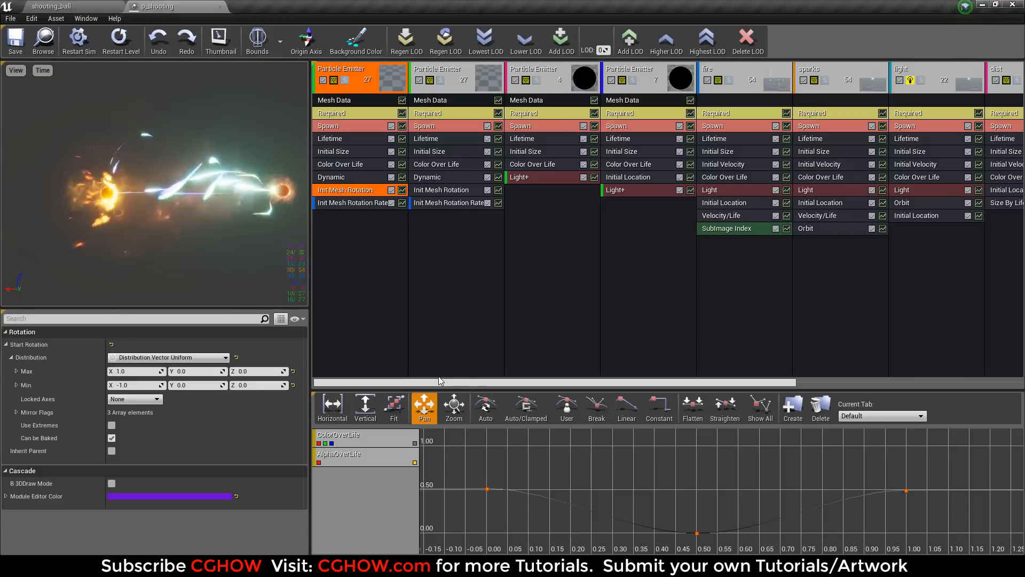
- Solo the first mesh Particle Emitter and examine its coloured trails in the preview from different angles
left_click(345, 80)
left_click(136, 48)
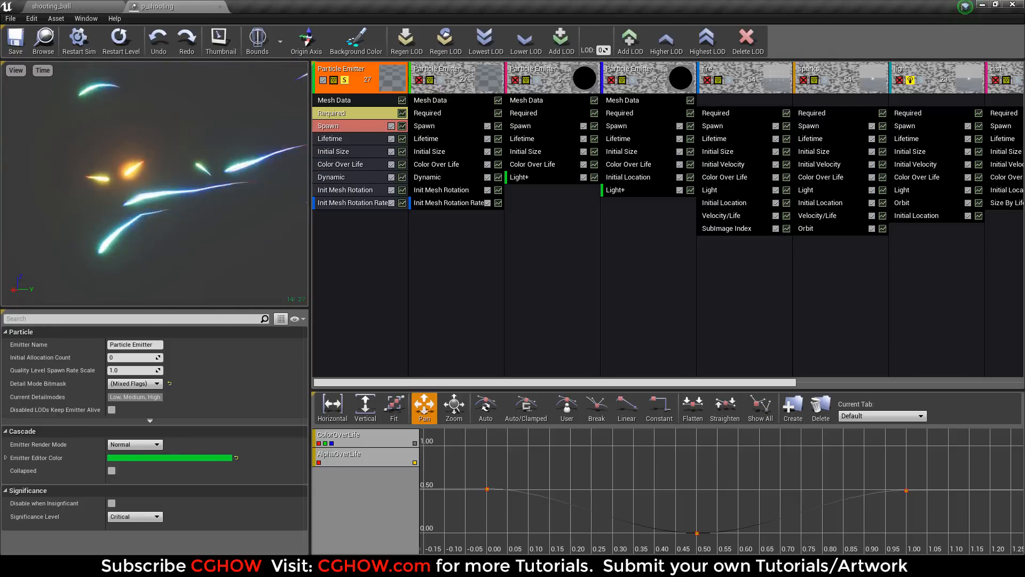
left_click_drag(201, 167, 283, 167)
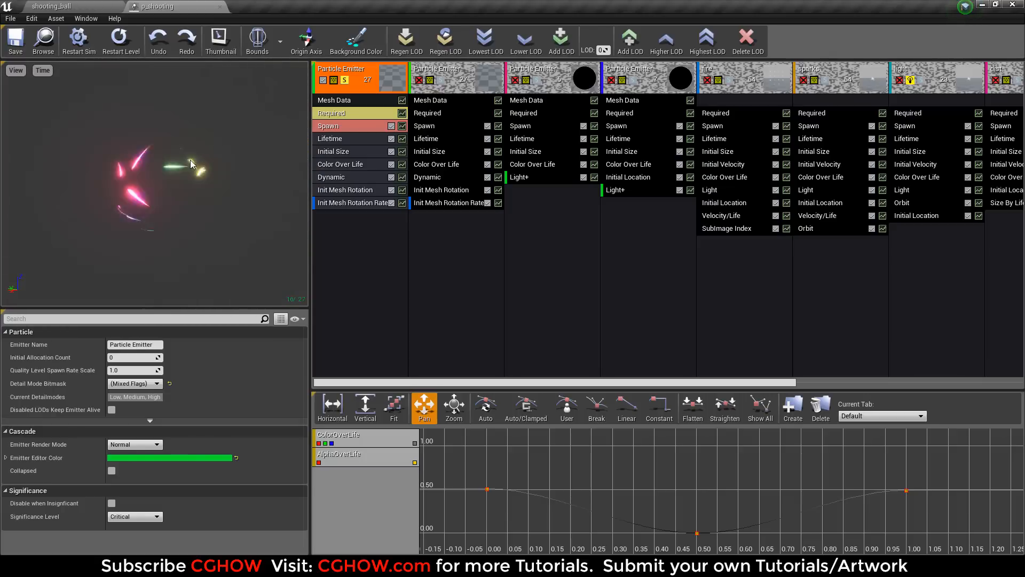
left_click_drag(190, 160, 194, 161)
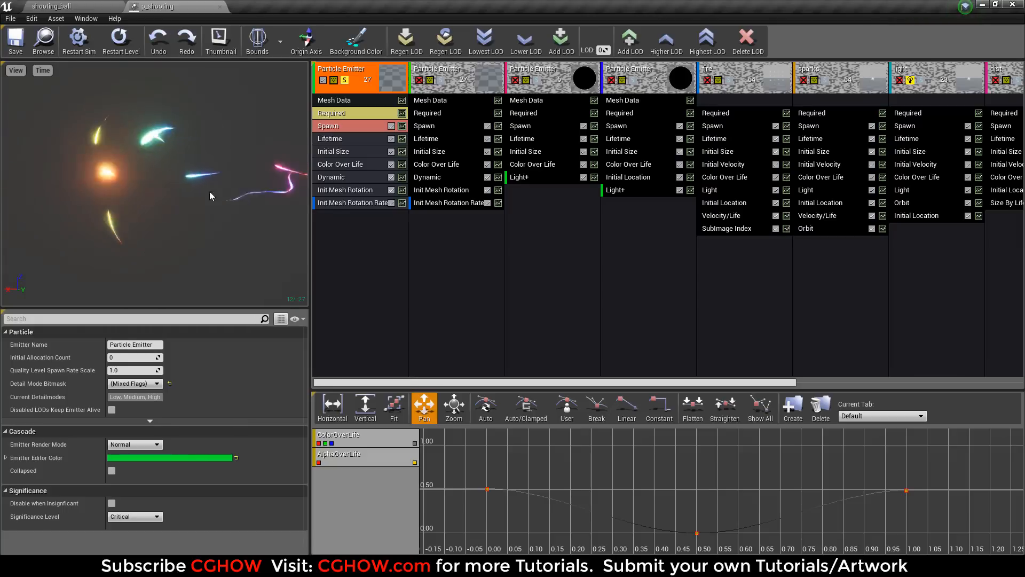
- Open the fireball_mesh02 static mesh from the soloed emitter's Mesh Data module and inspect its shape
left_click(334, 100)
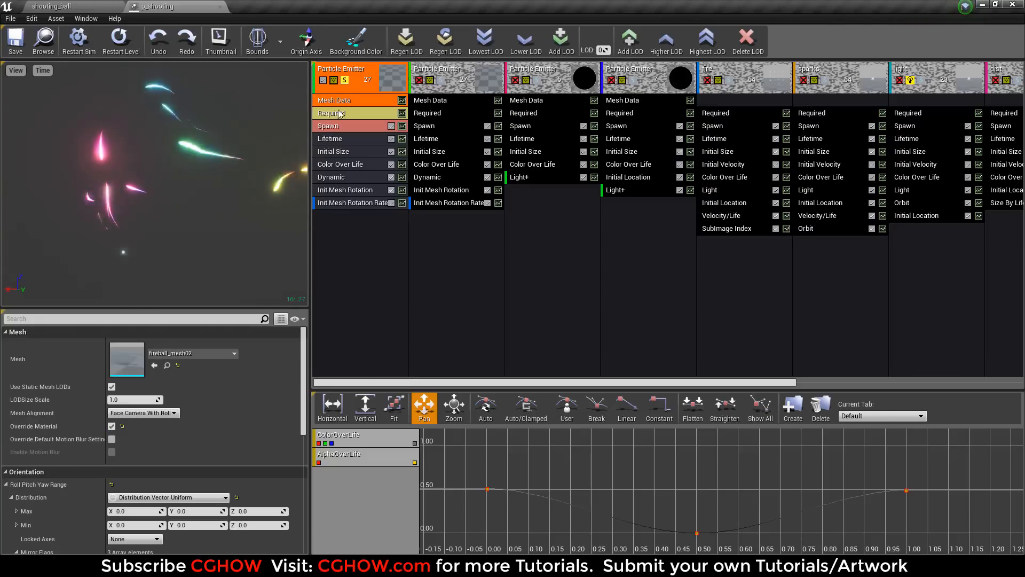
double_click(131, 357)
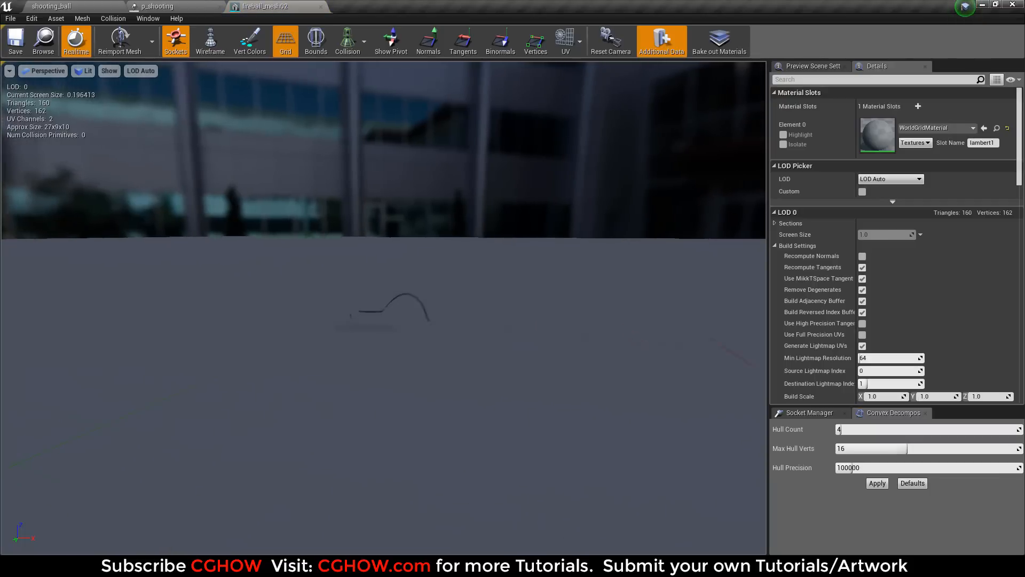
left_click_drag(323, 335, 476, 326, "alt")
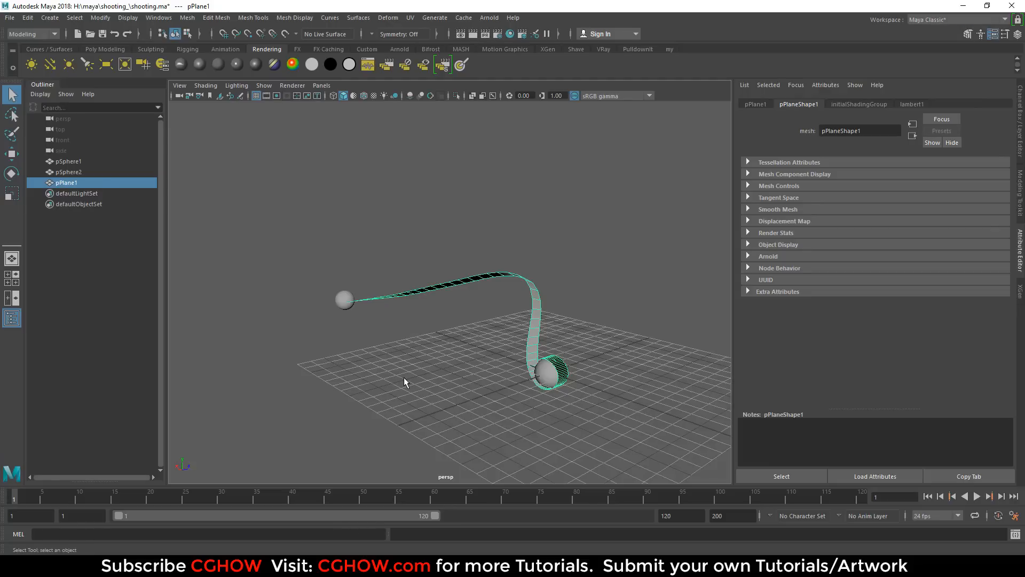
- Switch to Maya and examine how the curved pPlane1 ribbon connects the small pSphere2 with the sphere it wraps around
left_click(394, 331)
left_click_drag(394, 332, 426, 338, "alt")
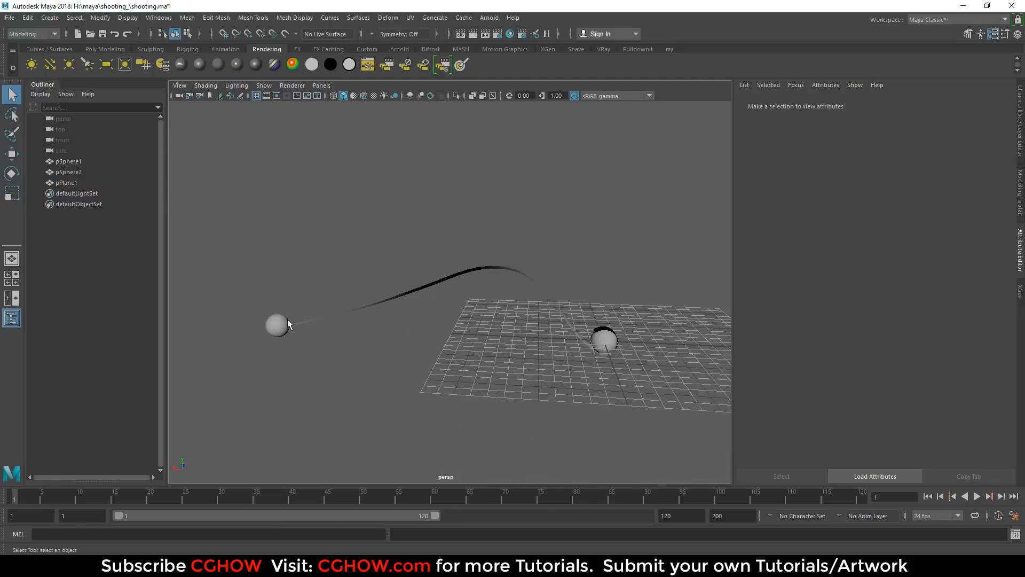
left_click_drag(534, 353, 542, 393, "alt")
left_click(592, 369)
right_click_drag(493, 398, 572, 340, "alt")
left_click(587, 282)
left_click_drag(601, 320, 589, 418, "alt")
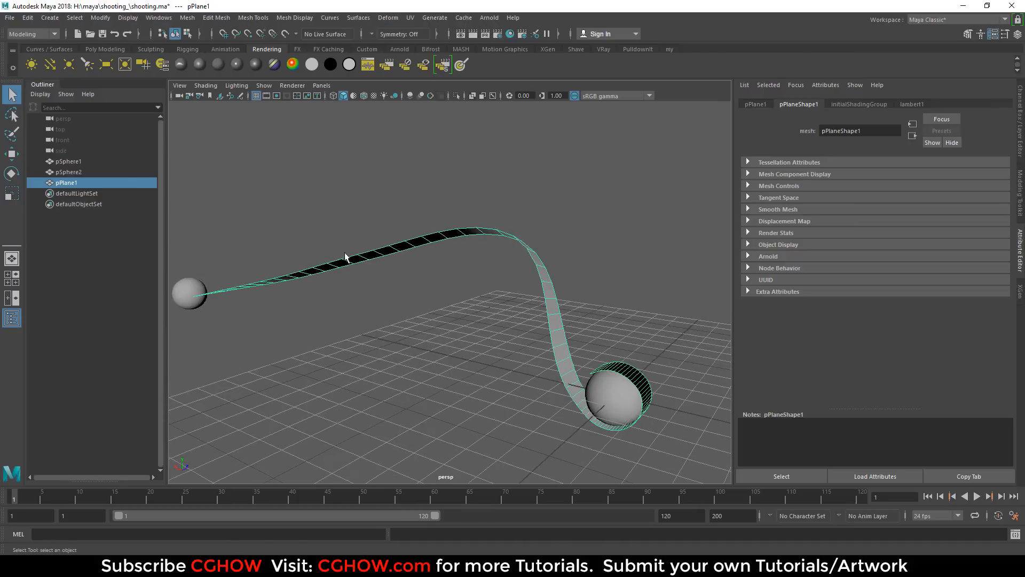
left_click(180, 297)
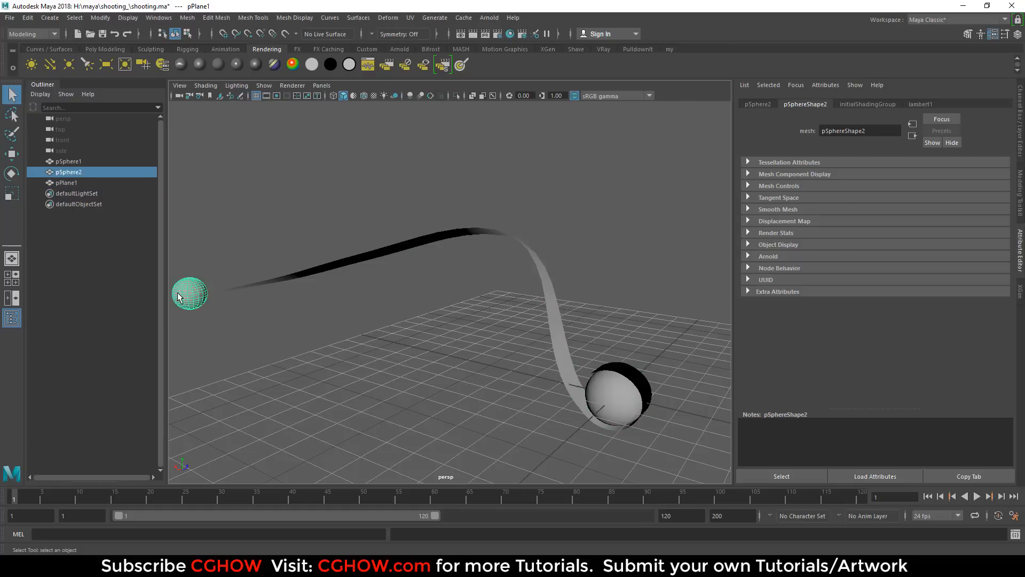
left_click(606, 369)
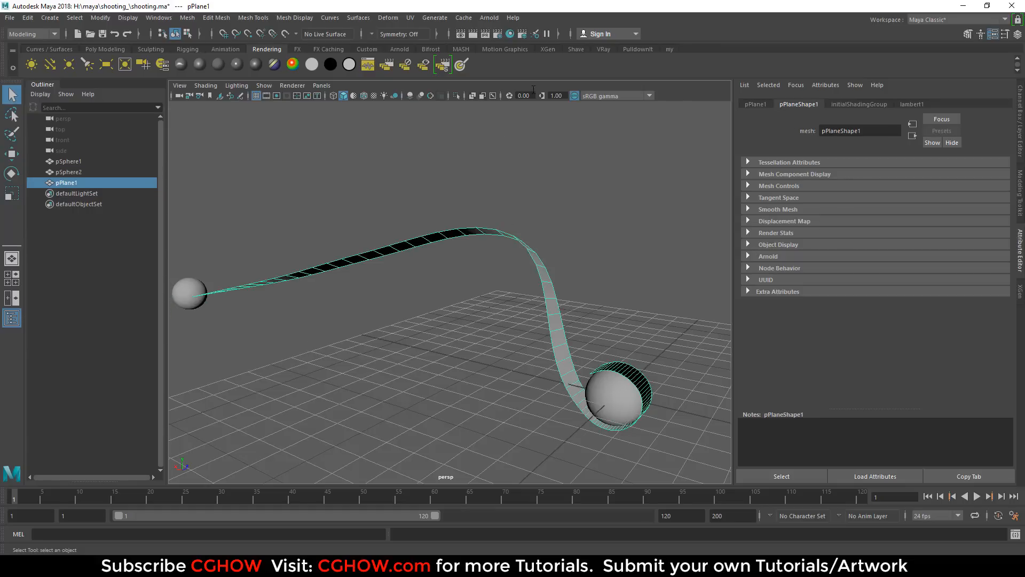
- Open the UV Editor for pPlane1, close the UV Toolkit, and switch to UV component selection beside the ribbon view
left_click(107, 49)
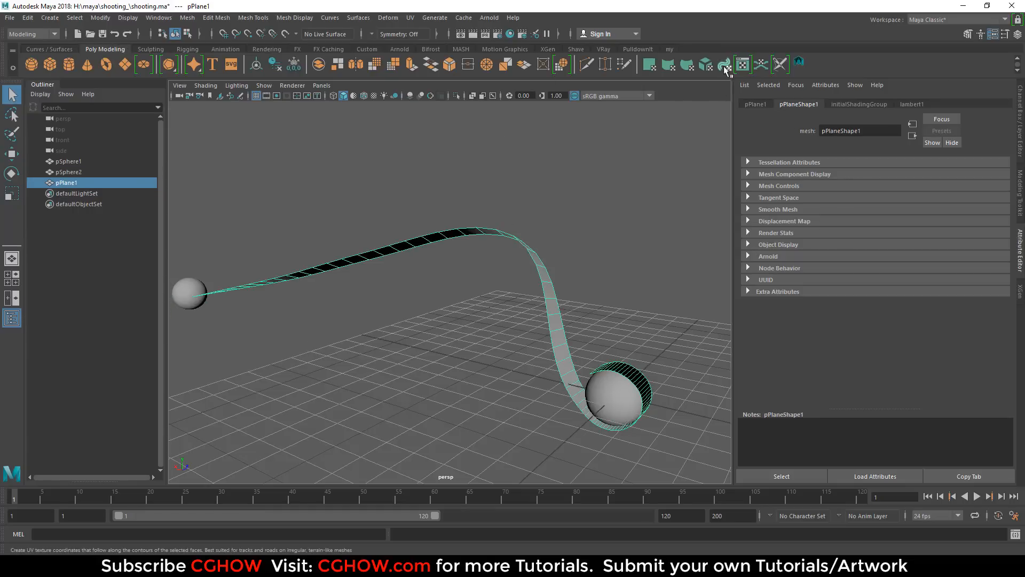
left_click(743, 65)
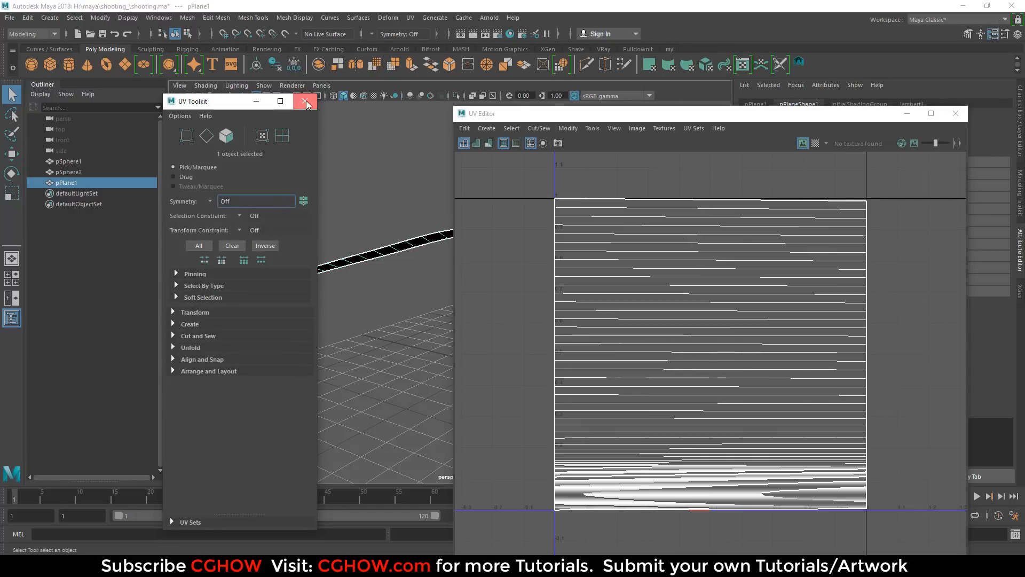
left_click(305, 104)
left_click_drag(450, 103, 652, 122)
right_click_drag(801, 399, 850, 399)
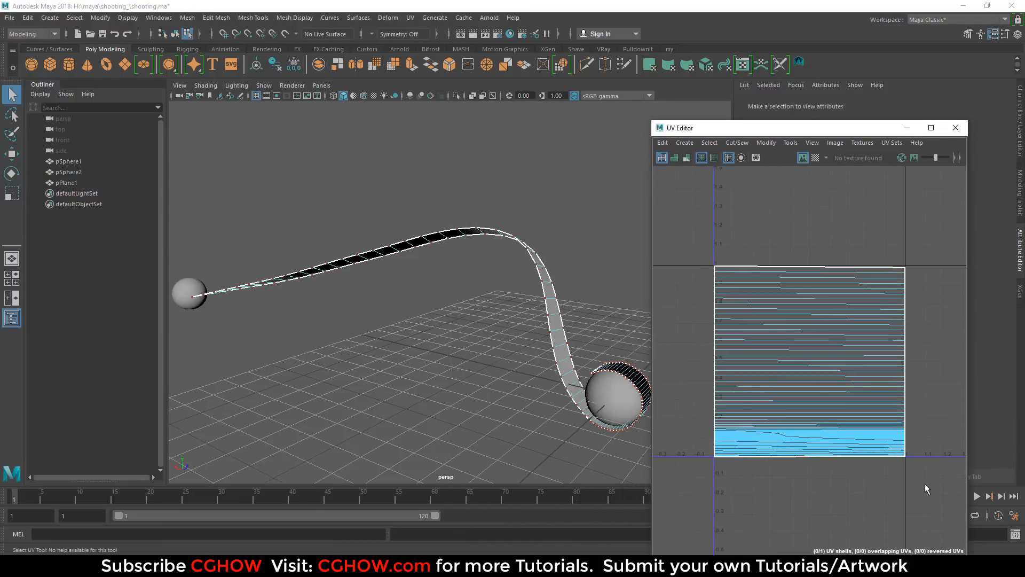
- Select the lowest UV rows of pPlane1 and widen the soft-selection falloff radius to about 0.77
left_click_drag(756, 441, 715, 438)
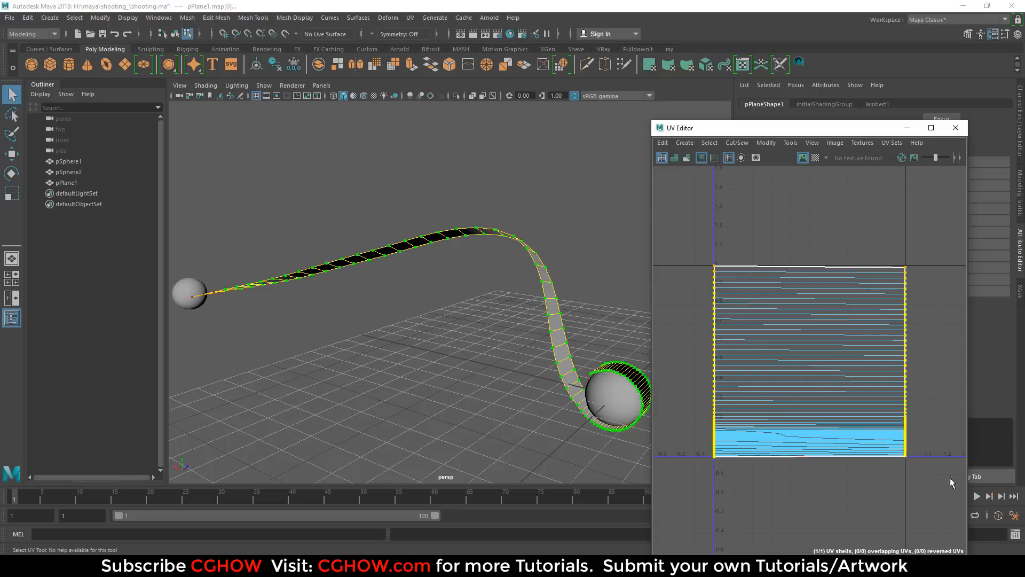
left_click_drag(945, 492, 831, 470)
left_click_drag(712, 451, 785, 454)
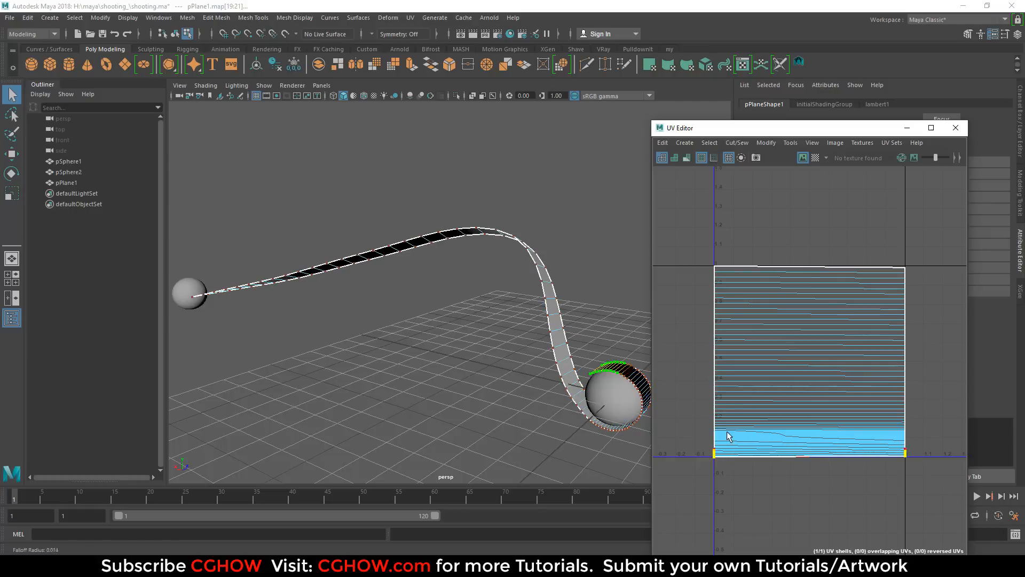
left_click_drag(697, 429, 801, 428)
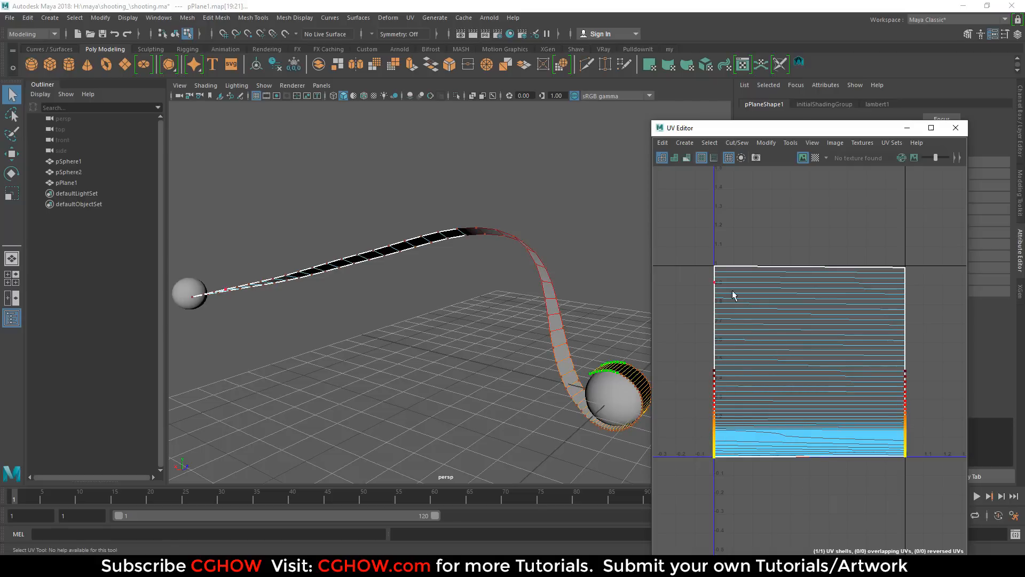
key("b")
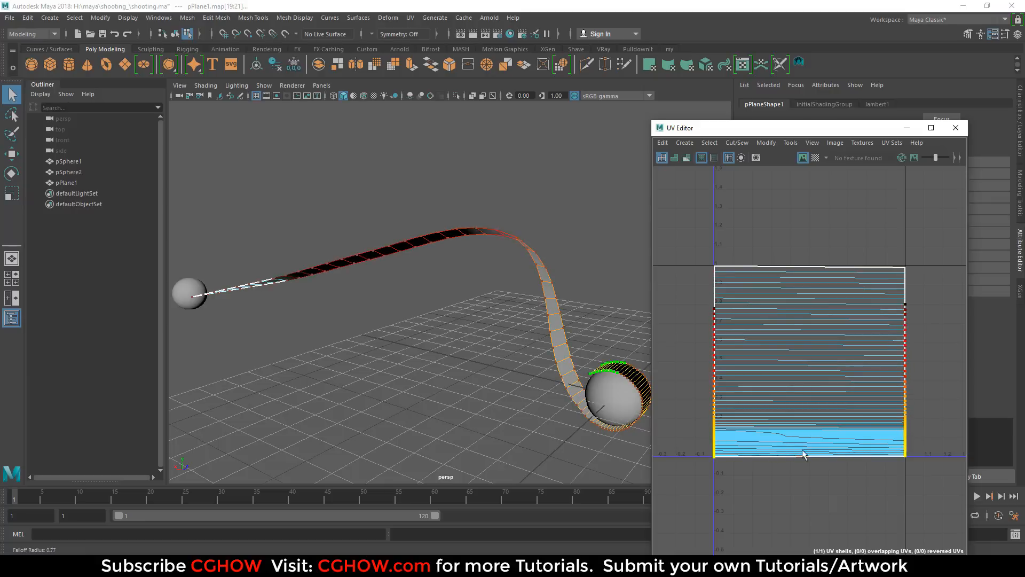
mouse_move(803, 449)
left_mouse_down()
mouse_move(688, 449)
mouse_move(806, 450)
left_mouse_up()
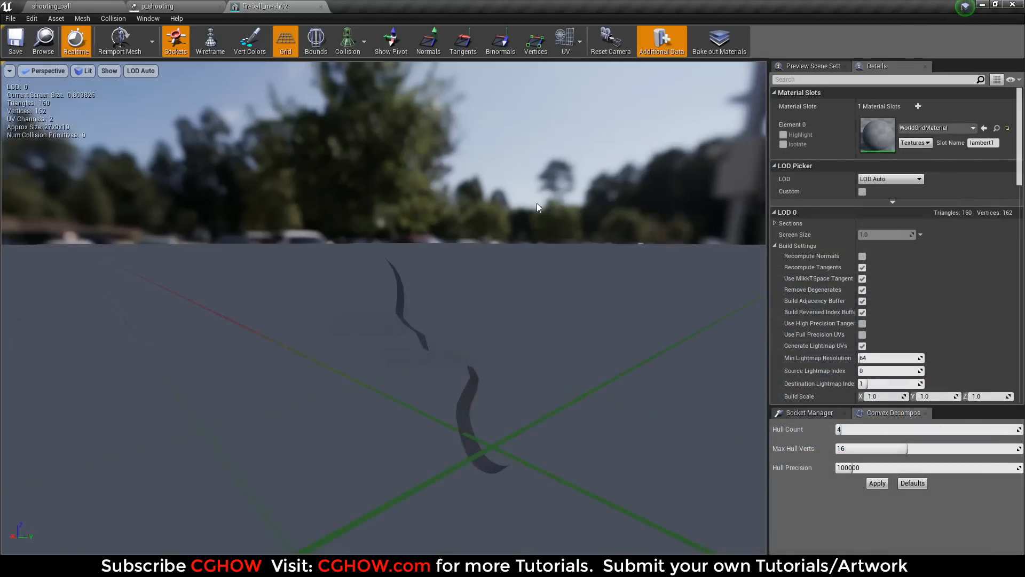
- Return to Unreal, close the fireball_mesh02 editor, and open the m_fireball material from the soloed emitter's Required module
middle_click(258, 6)
left_click(334, 114)
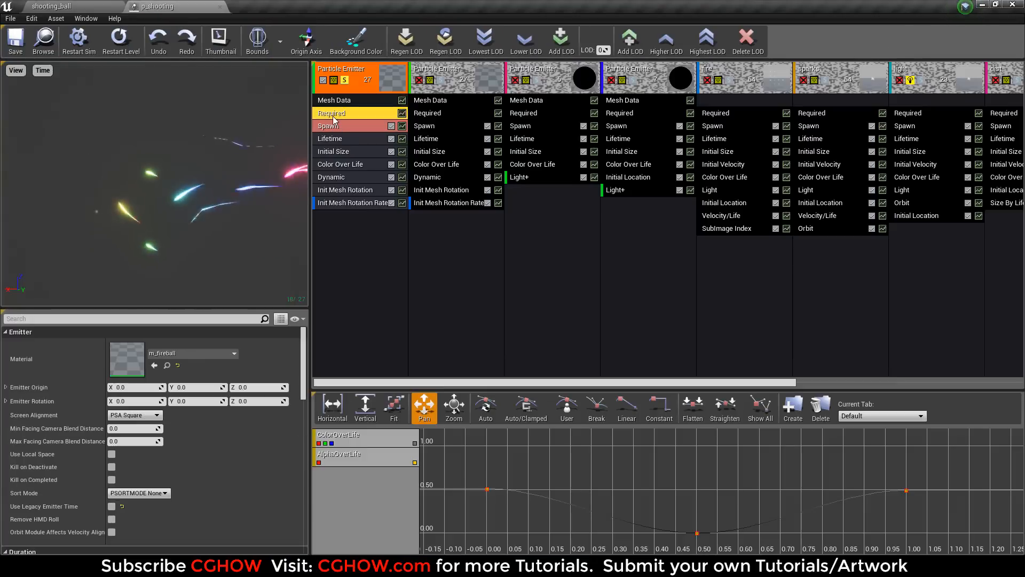
double_click(133, 357)
scroll(457, 324, "down", 2)
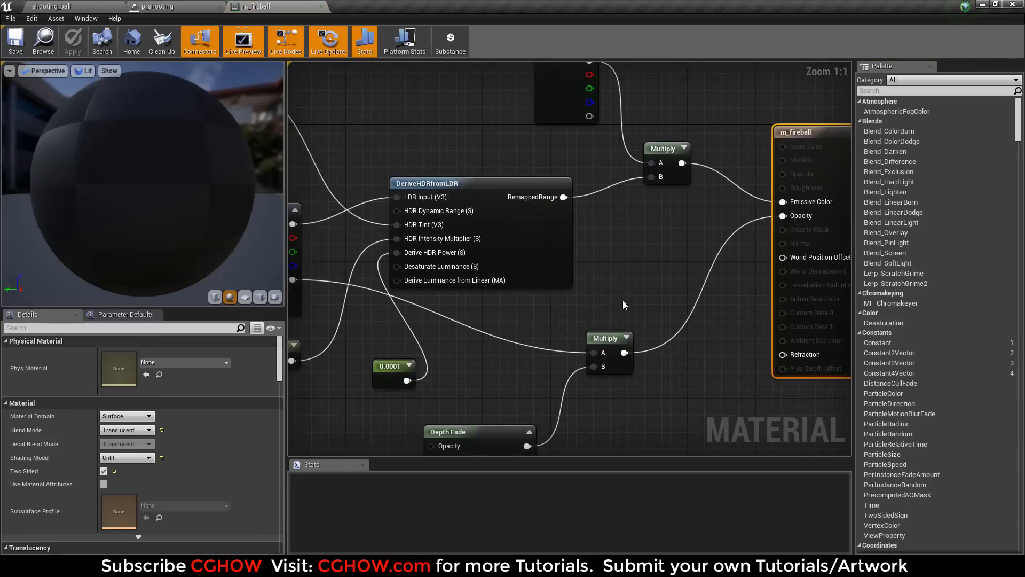
right_click_drag(457, 324, 574, 291)
scroll(574, 291, "down", 2)
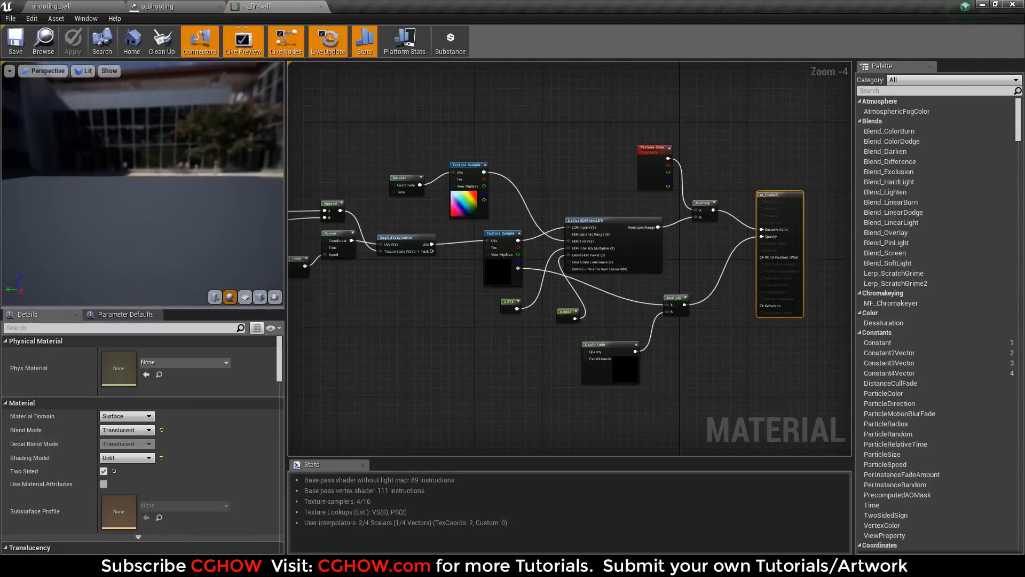
- Open the ColorGradientMap texture from the Texture Sample fed by the Rotator, view it, and close it
scroll(480, 245, "up", 2)
right_click_drag(481, 246, 486, 310)
left_click(462, 273)
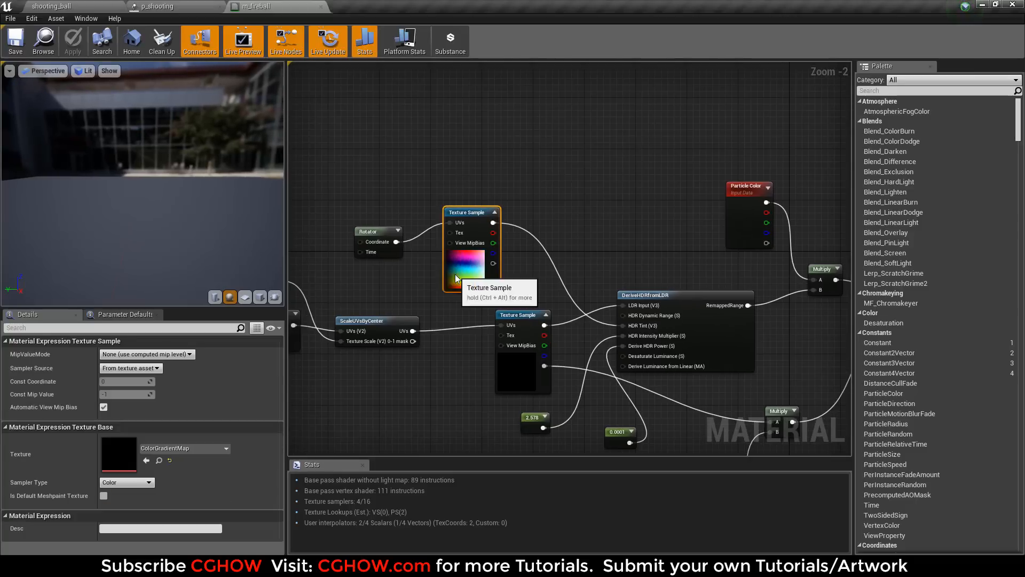
double_click(118, 454)
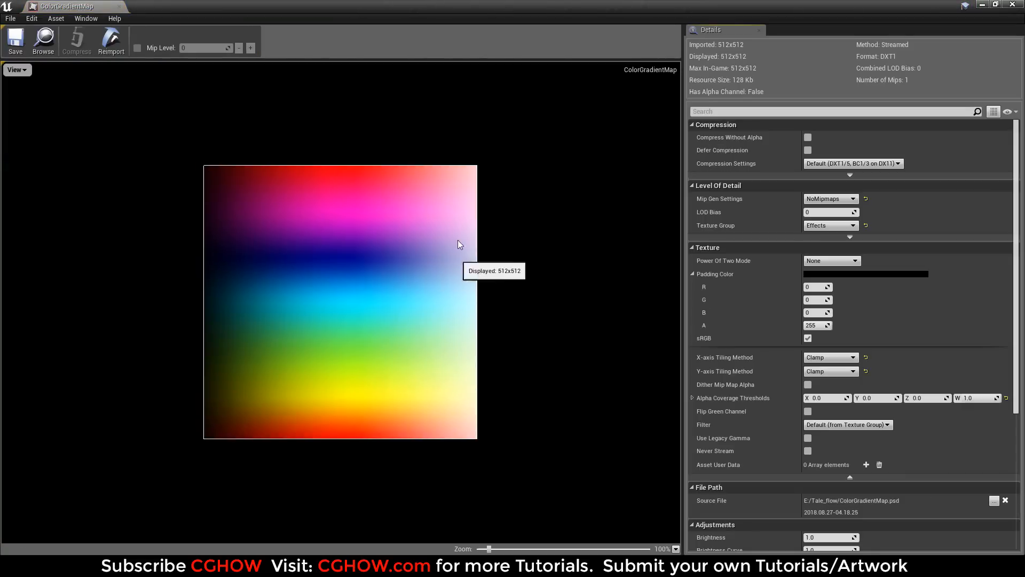
left_click(120, 7)
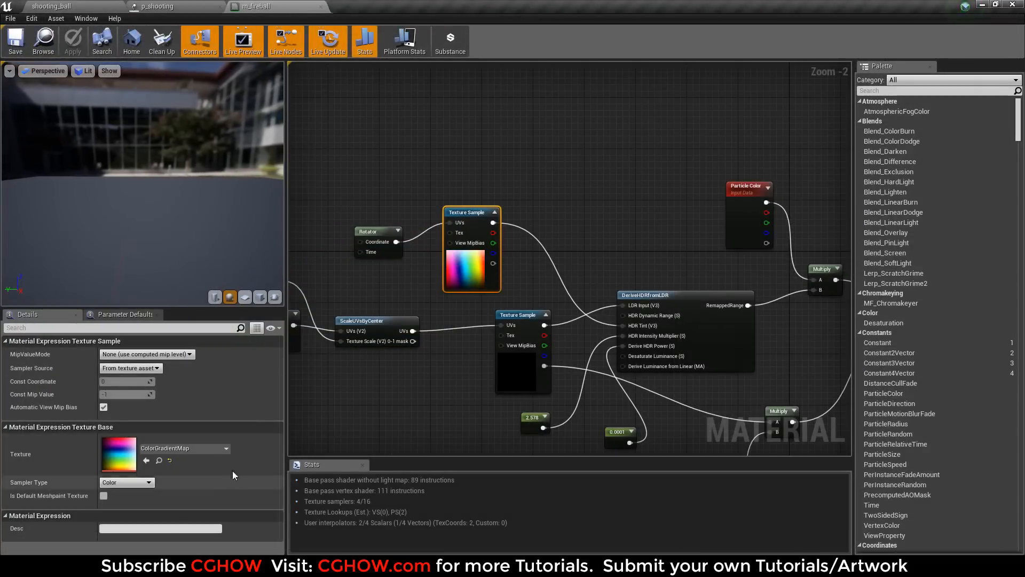
- Move the Rotator node up level with the gradient Texture Sample, then select that Texture Sample
left_click_drag(394, 247, 394, 228)
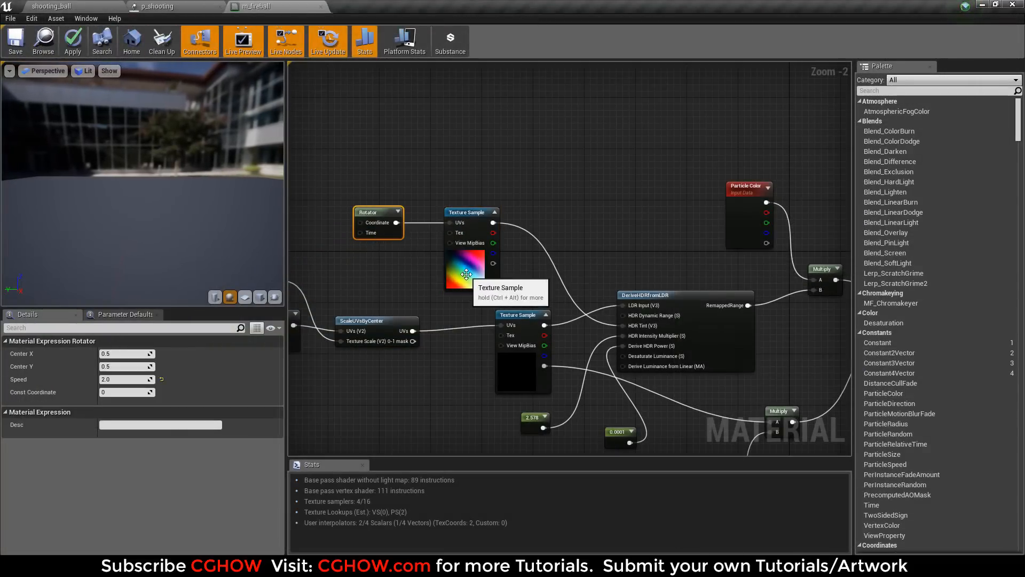
right_click_drag(467, 277, 483, 213)
left_click(483, 213)
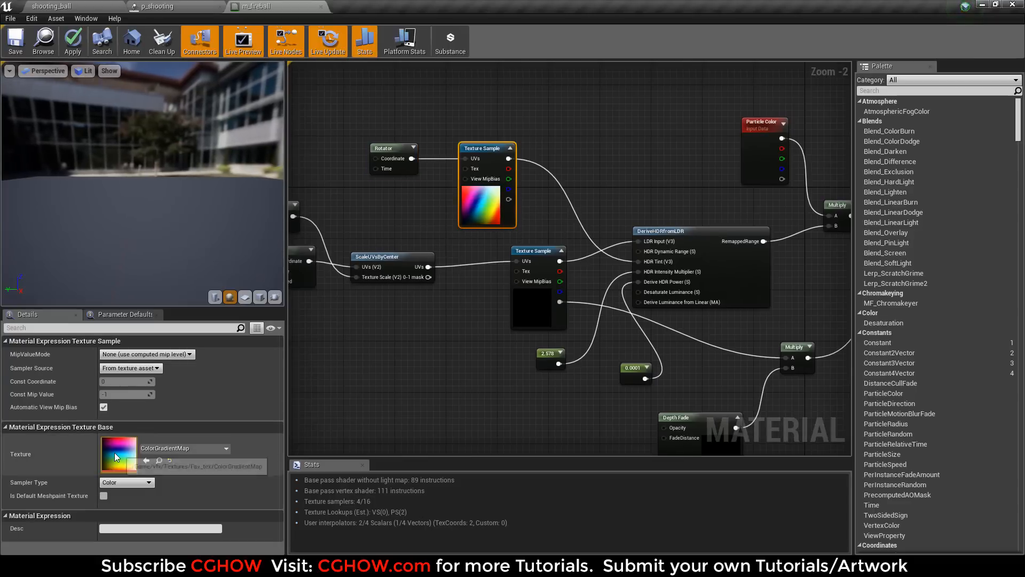
- Compare the trail colours in the p_shooting preview with the rotating gradient in the m_fireball material
left_click(171, 7)
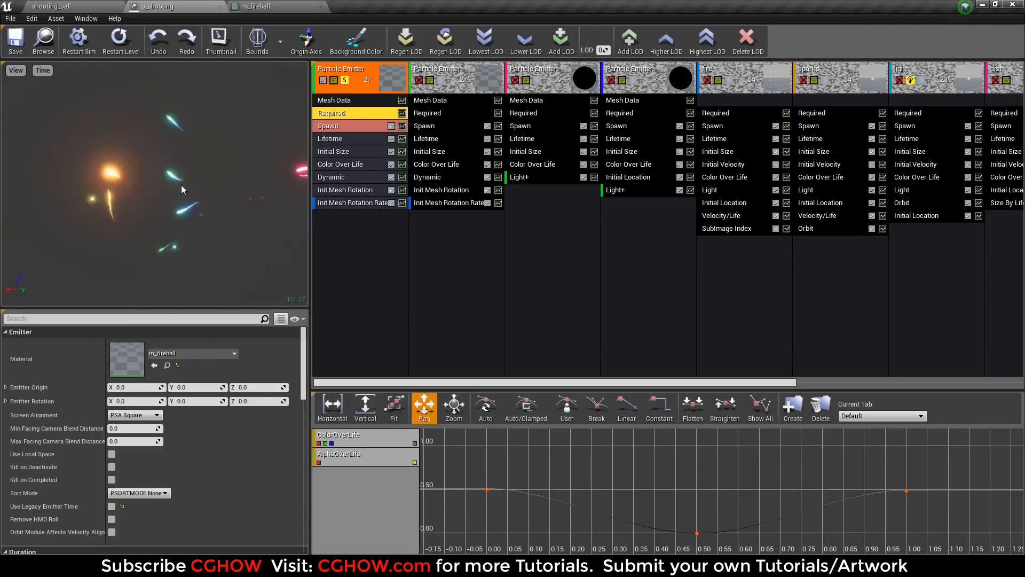
left_click(257, 6)
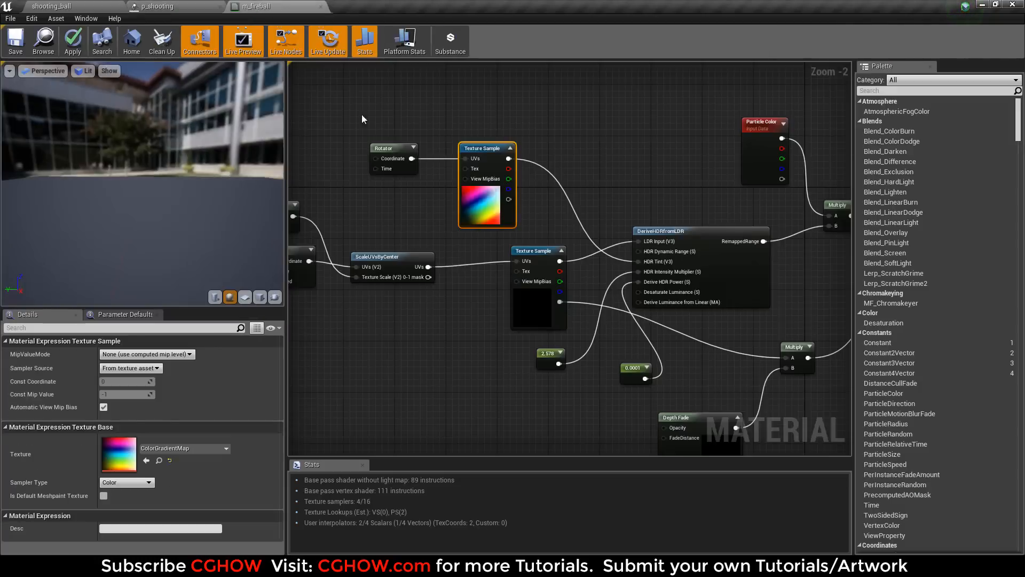
left_click(161, 7)
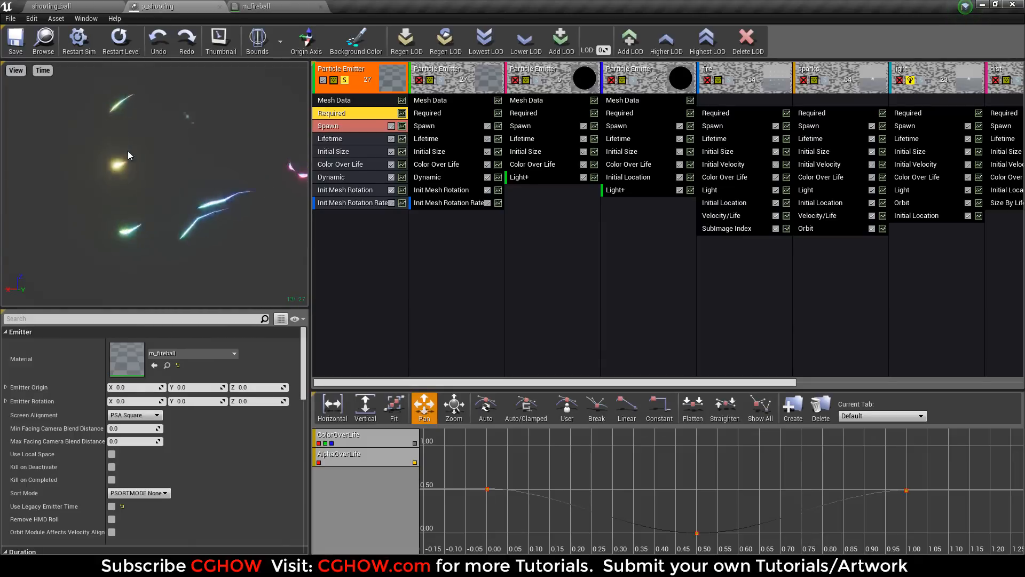
left_click(257, 6)
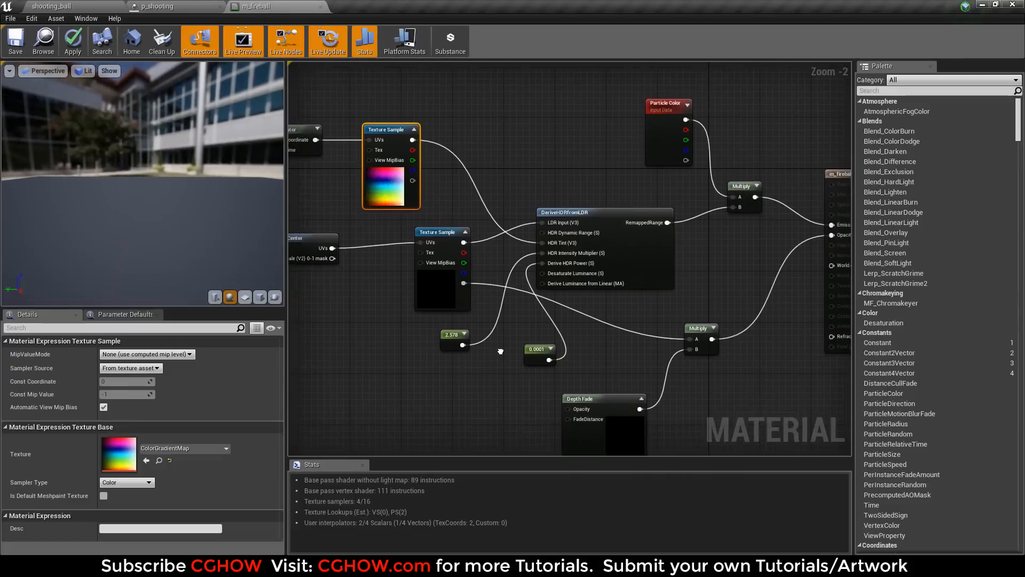
- Open the fireball texture from the Texture Sample fed by ScaleUVsByCenter, view it, and close it
right_click_drag(398, 329, 703, 329)
scroll(570, 327, "up", 2)
right_click_drag(841, 347, 520, 370)
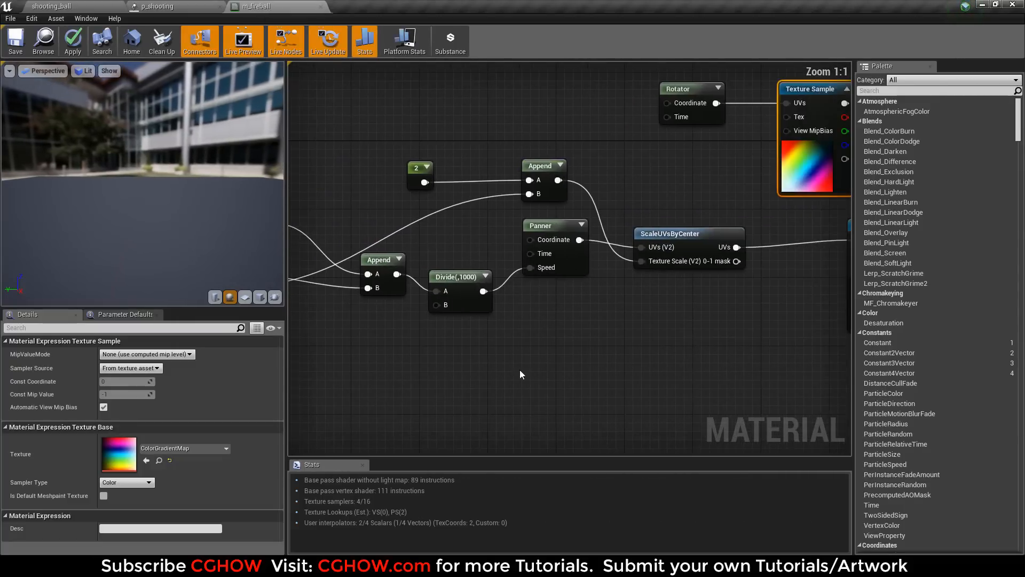
right_click_drag(823, 362, 545, 353)
right_click_drag(671, 354, 580, 340)
left_click(512, 224)
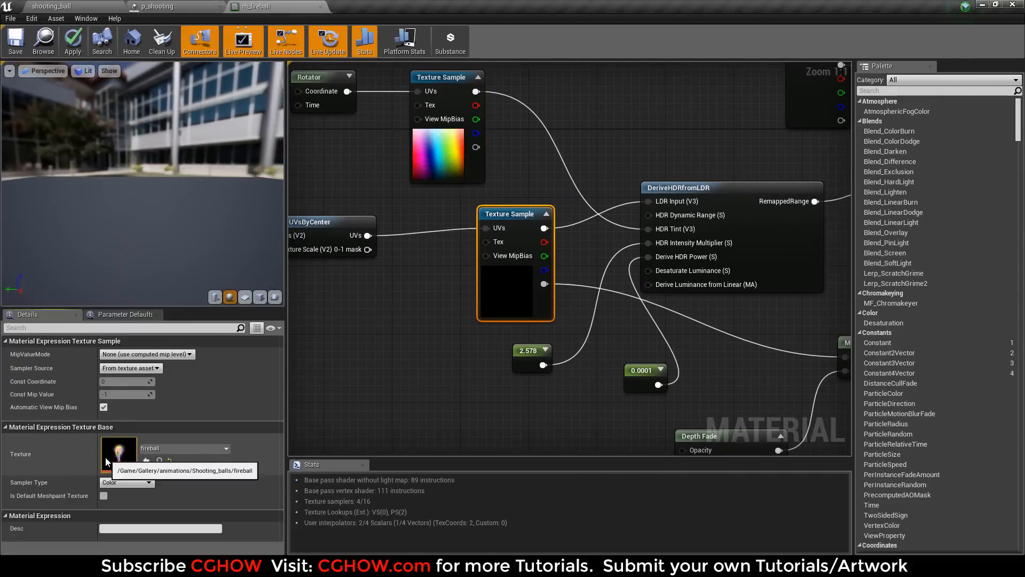
double_click(118, 453)
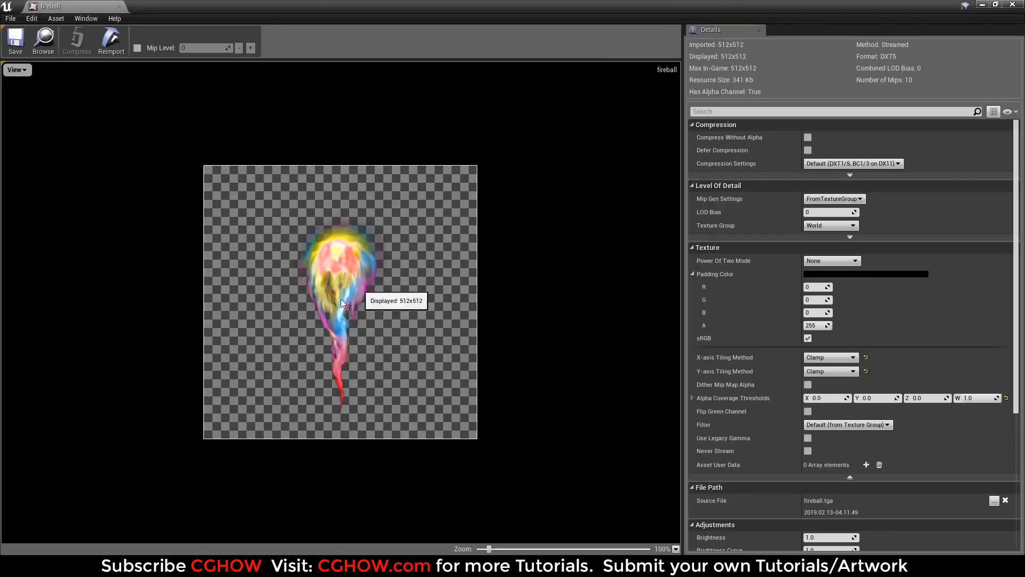
left_click(118, 7)
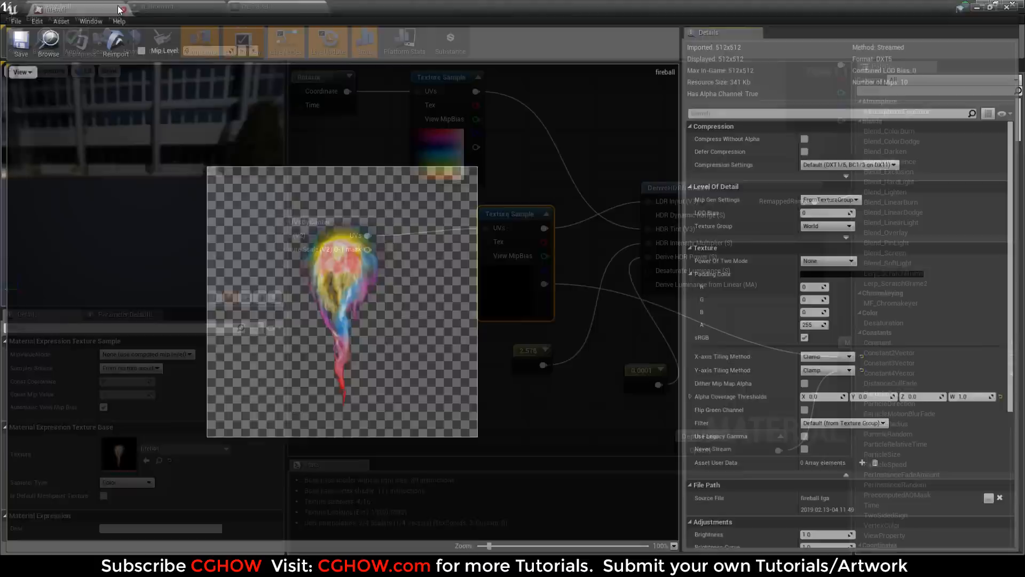
- Move the ScaleUVsByCenter node farther from the Panner, and raise the constant 2 together with its Append node
right_click_drag(544, 304, 715, 315)
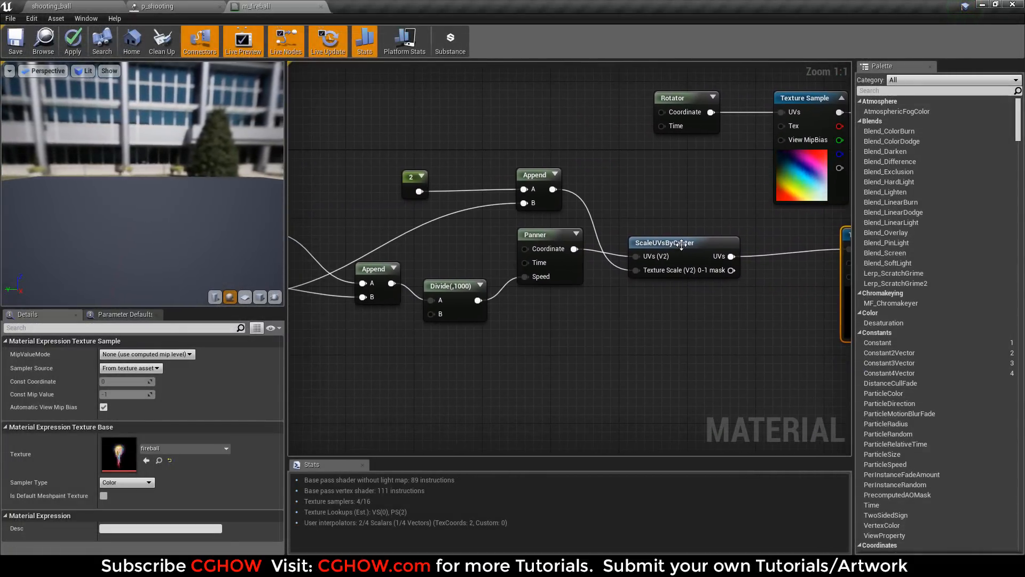
left_click(731, 244)
left_click_drag(730, 243, 716, 241)
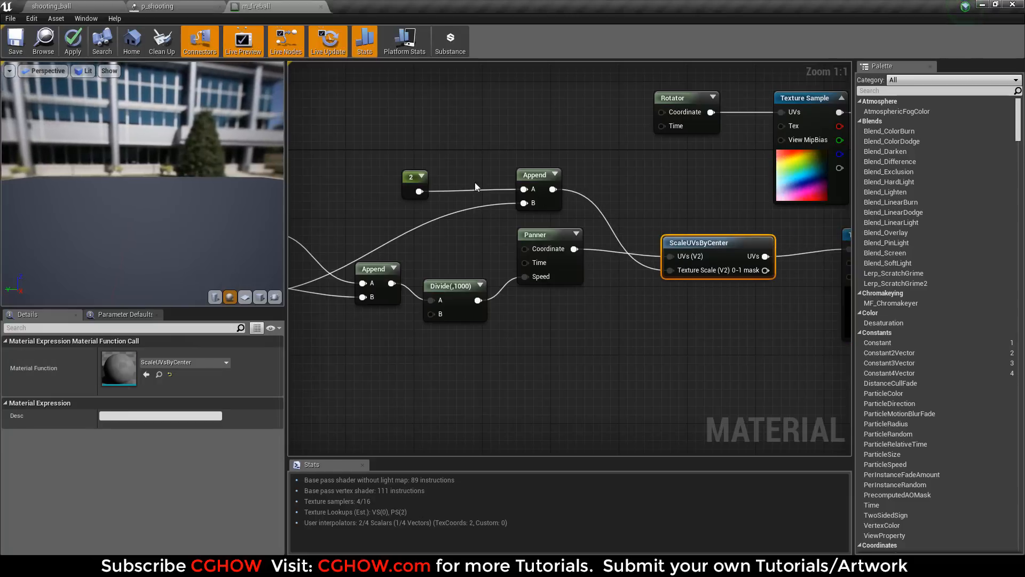
left_click_drag(512, 194, 543, 184)
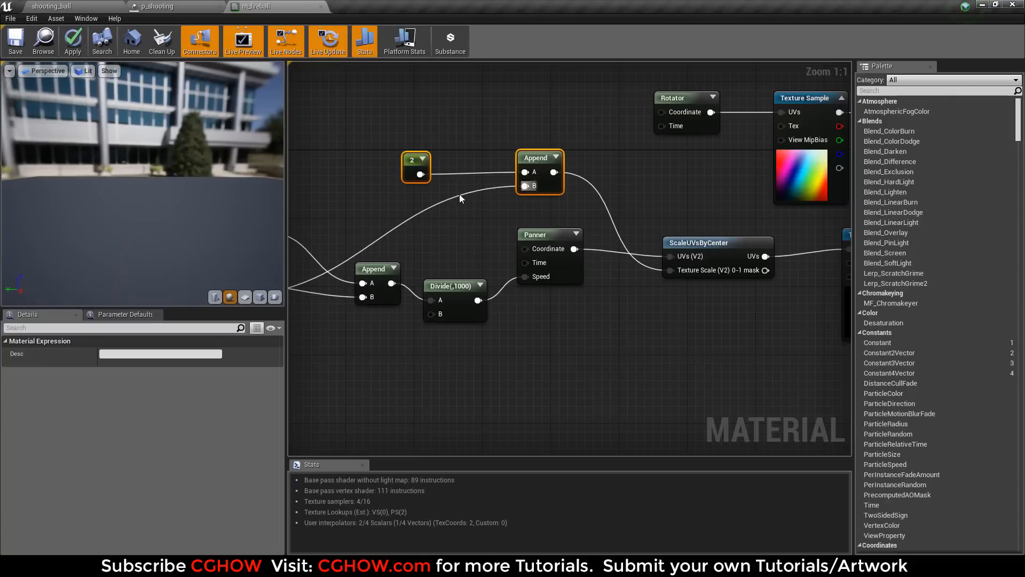
- Align the constant 2 with its Append node and trace the texture scale inputs back to the Dynamic Parameter node
left_click(686, 245)
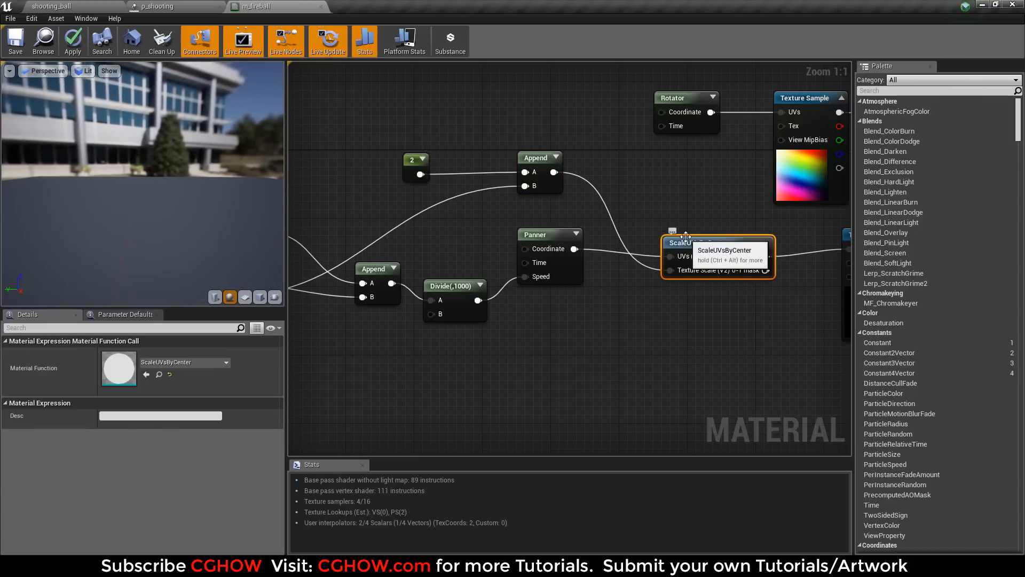
left_click(410, 162)
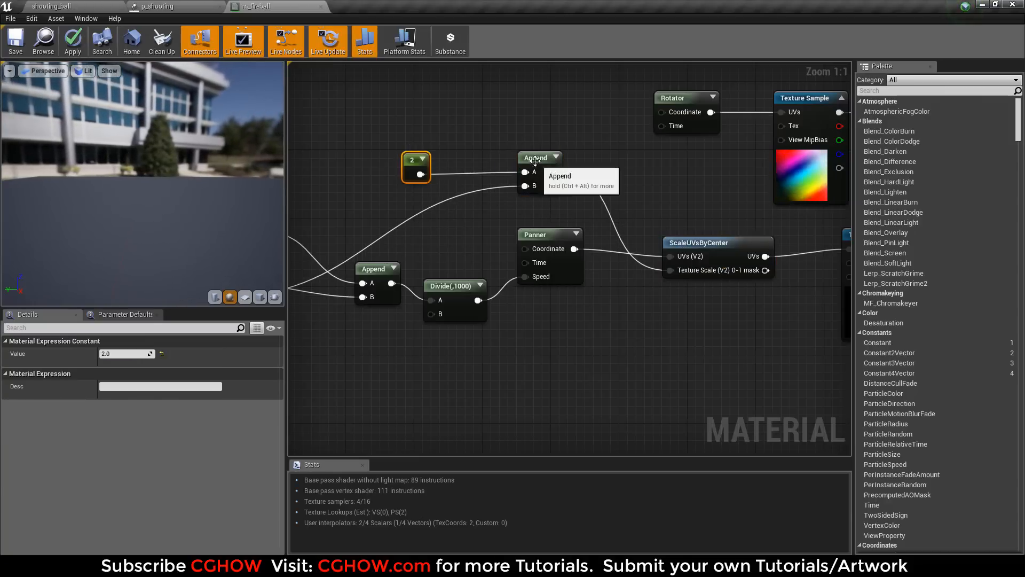
left_click(537, 160)
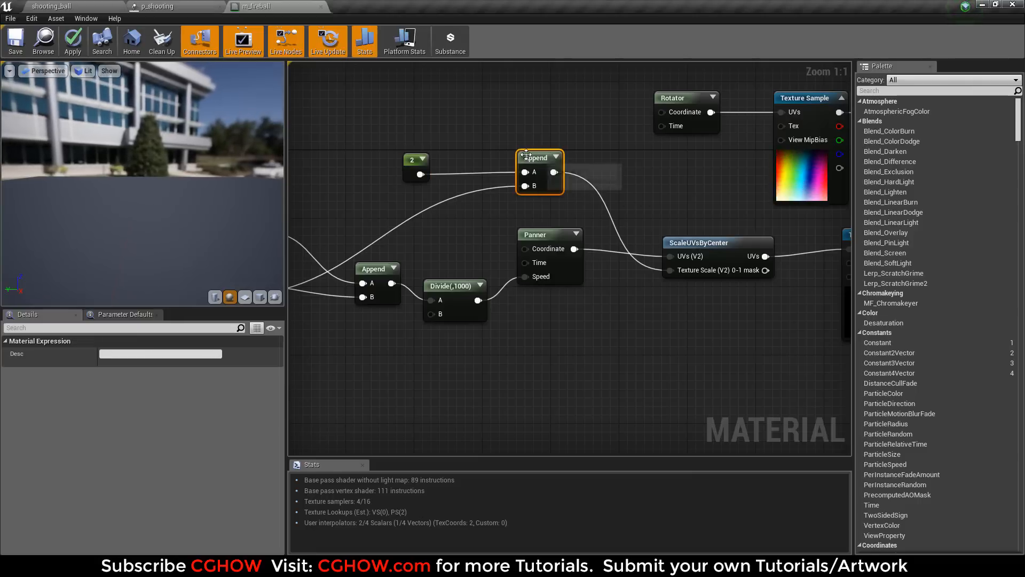
left_click(412, 161)
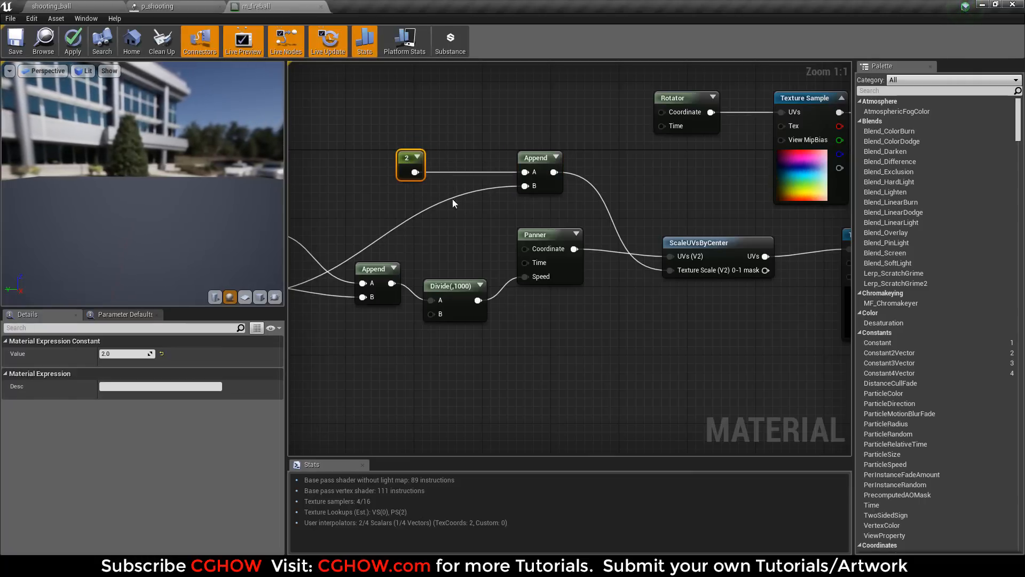
right_click_drag(497, 201, 696, 146)
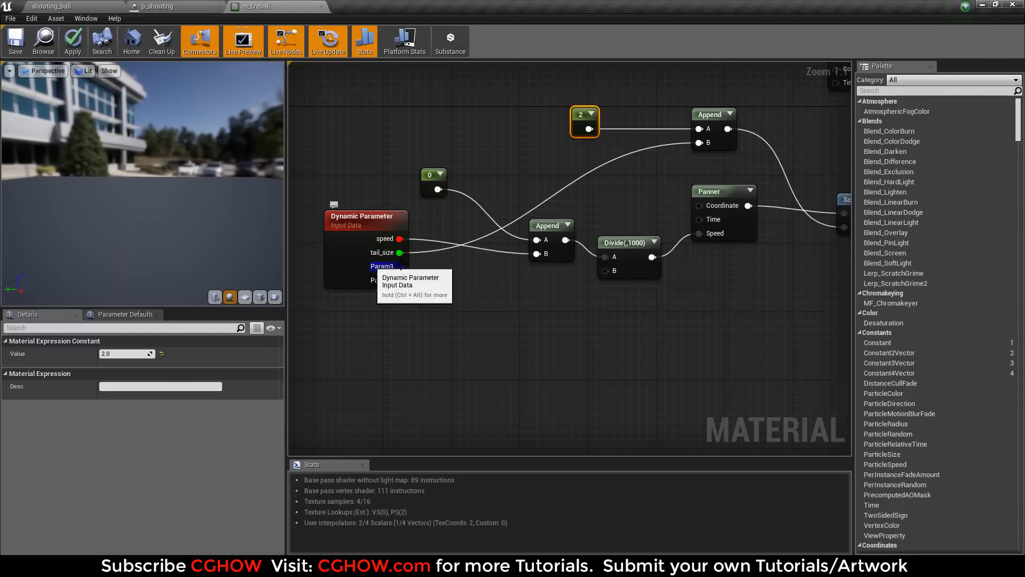
- Display the tail_size parameter in the soloed emitter's Dynamic module in p_shooting
left_click(178, 8)
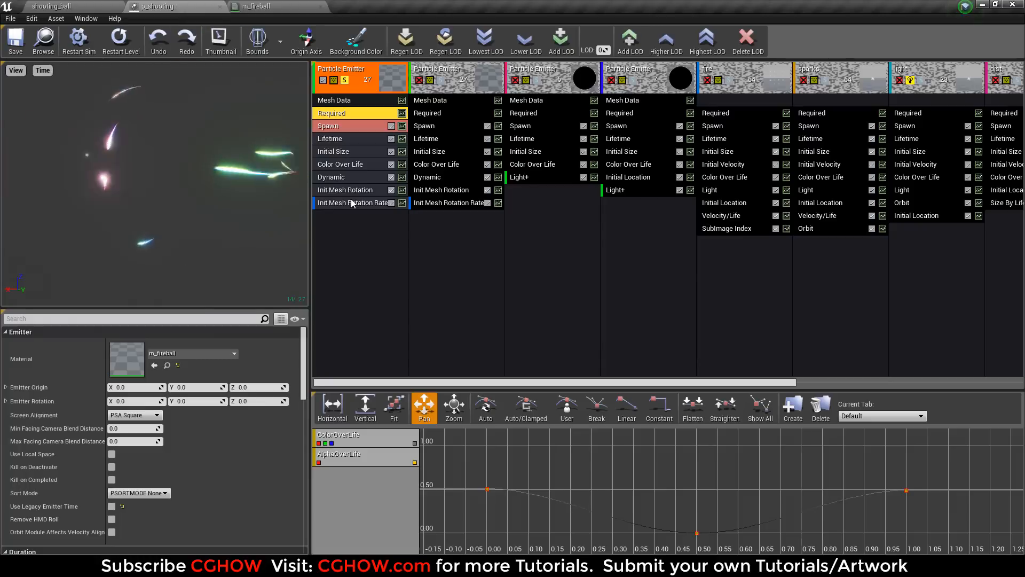
left_click(345, 175)
scroll(198, 385, "down", 10)
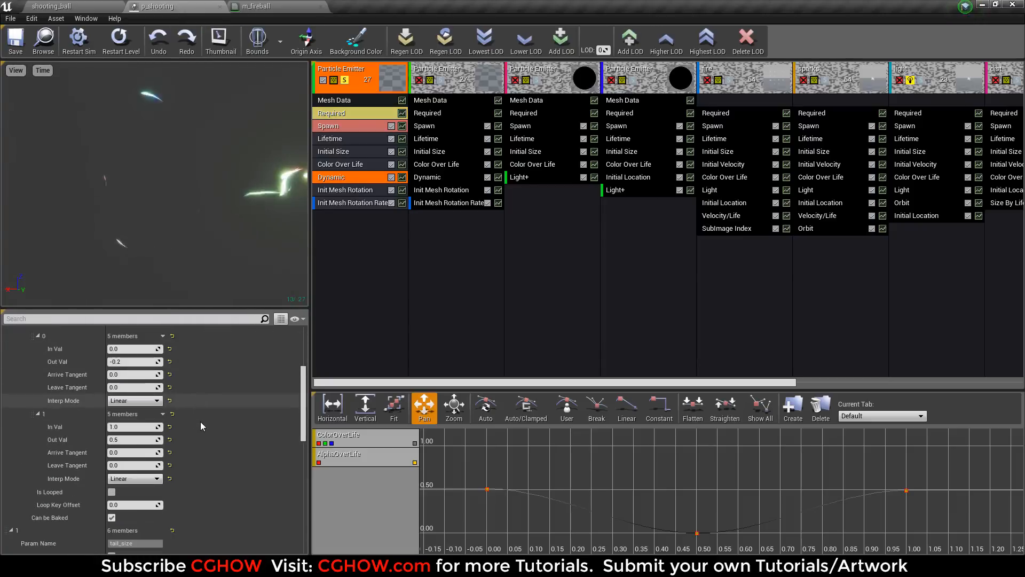
scroll(203, 425, "down", 5)
scroll(122, 438, "down", 3)
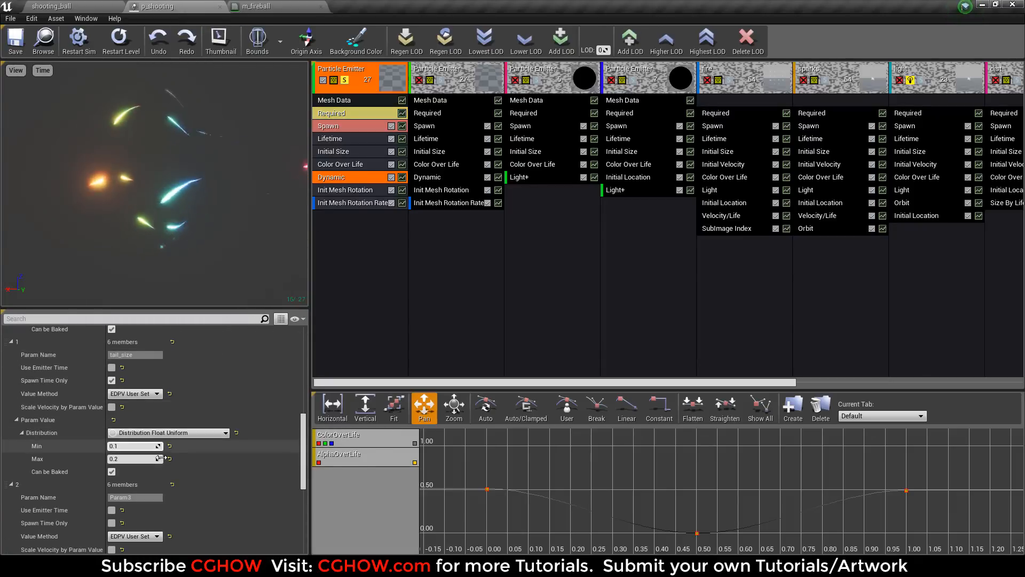
- Try a tail_size maximum of 2.0, compare the trails in the preview, and restore the maximum to 0.2
left_click(132, 458)
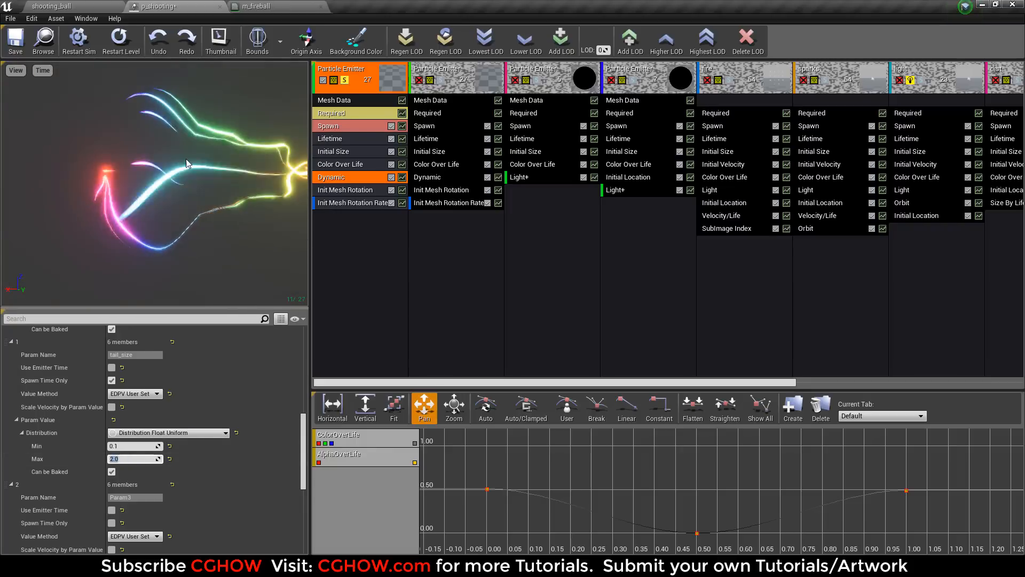
type("0.2")
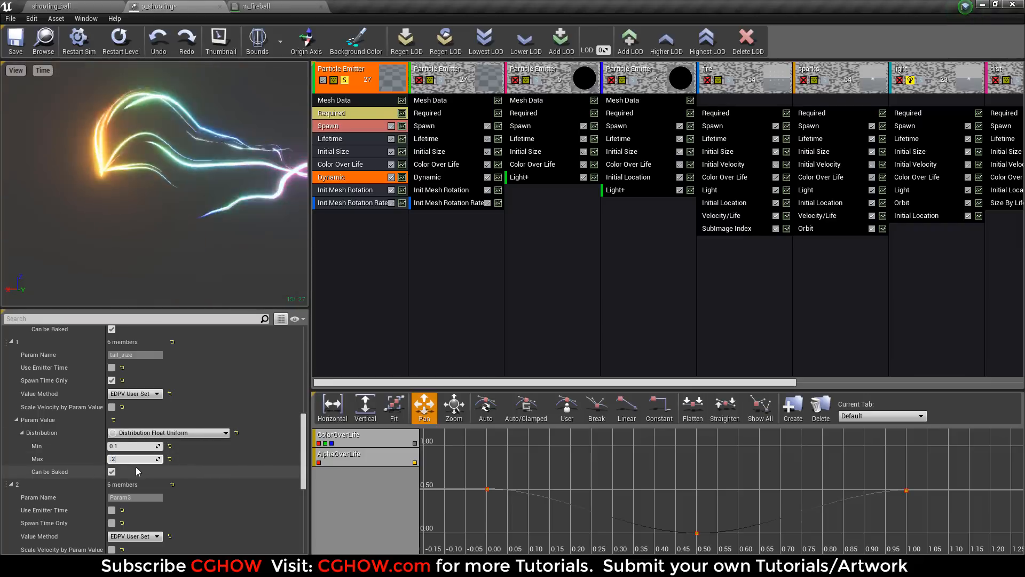
key("Return")
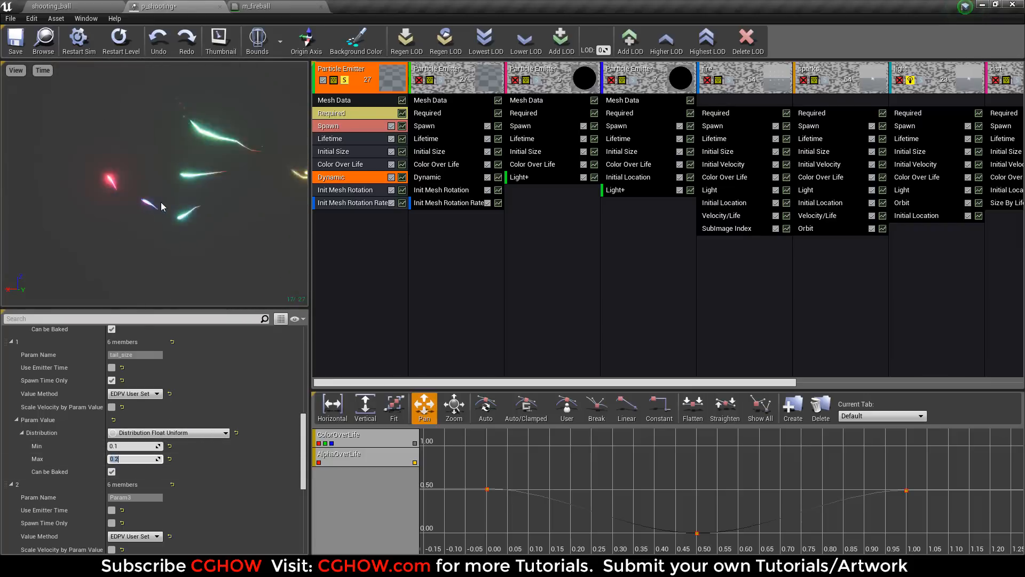
- Trace tail_size in m_fireball through the Append and ScaleUVsByCenter nodes to the Texture Sample, and check the trails in the p_shooting preview
left_click(263, 7)
right_click_drag(642, 304, 442, 333)
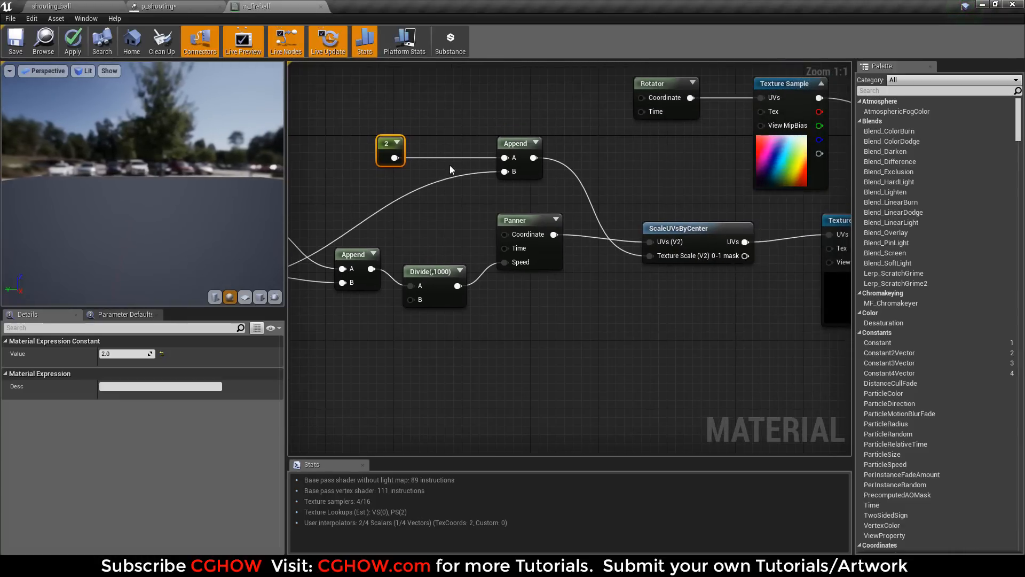
left_click_drag(358, 108, 540, 181)
left_click_drag(807, 267, 718, 237)
right_click_drag(601, 296, 723, 293)
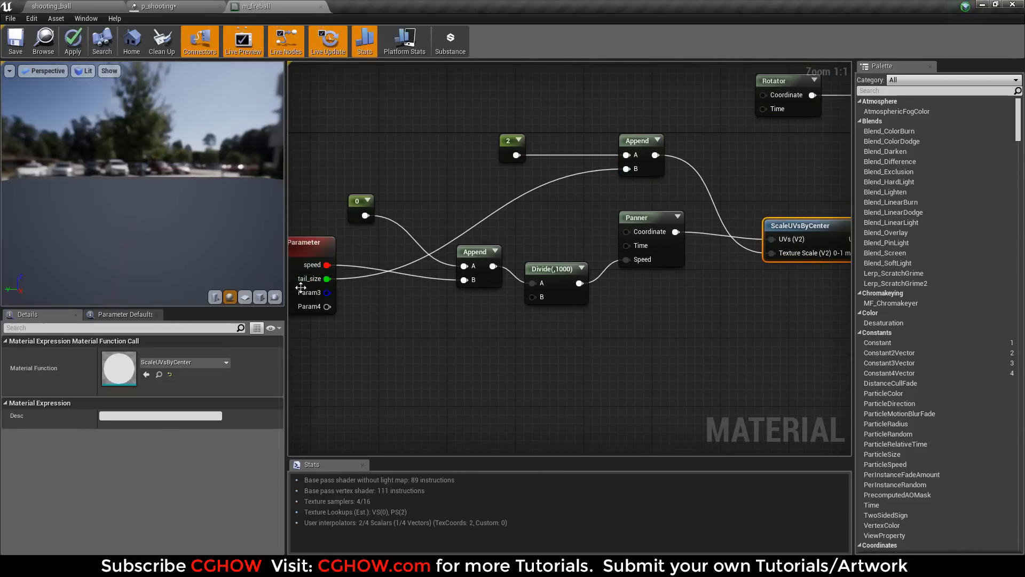
right_click_drag(477, 312, 228, 304)
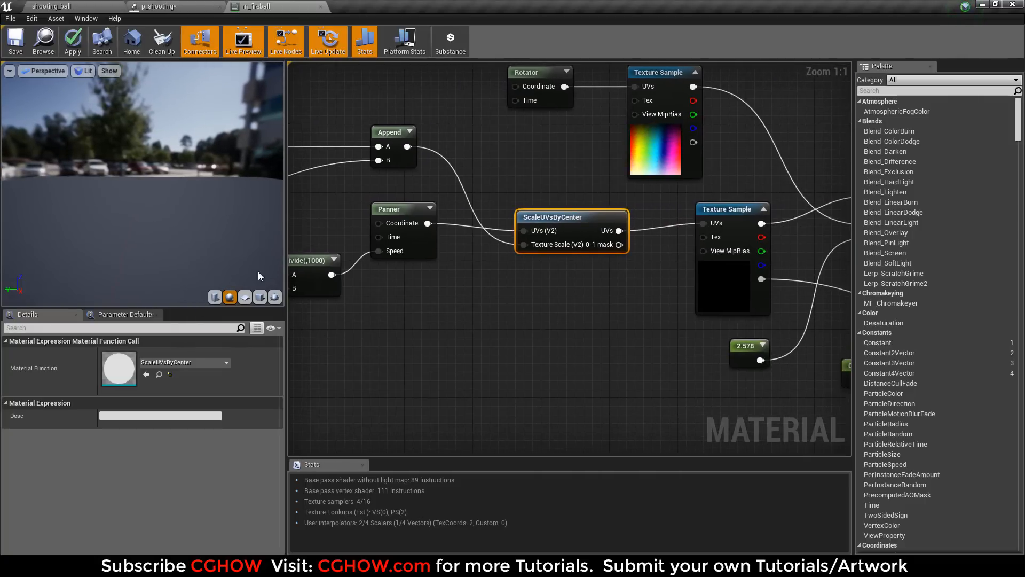
left_click(195, 9)
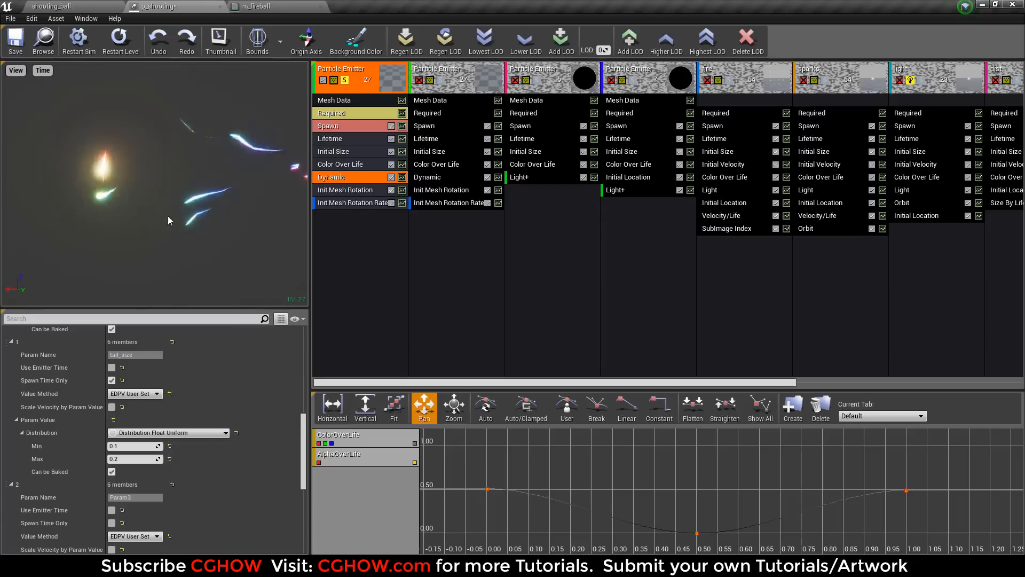
- In m_fireball, lower the Panner node slightly and move the speed Append node farther from the Divide node
left_click(257, 7)
right_click_drag(501, 276, 697, 269)
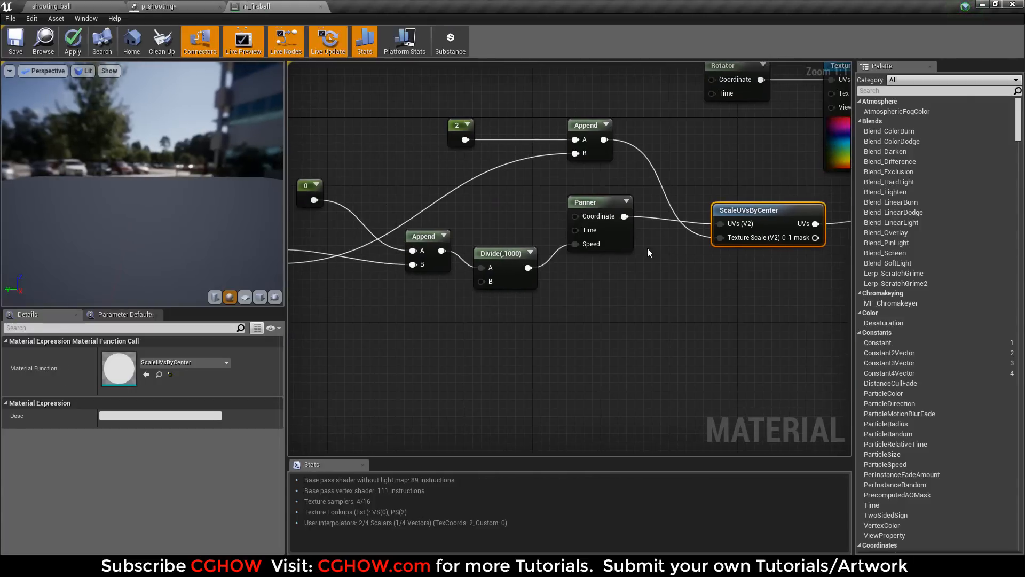
left_click_drag(614, 243, 613, 252)
right_click_drag(514, 298, 671, 310)
left_click_drag(570, 260, 552, 269)
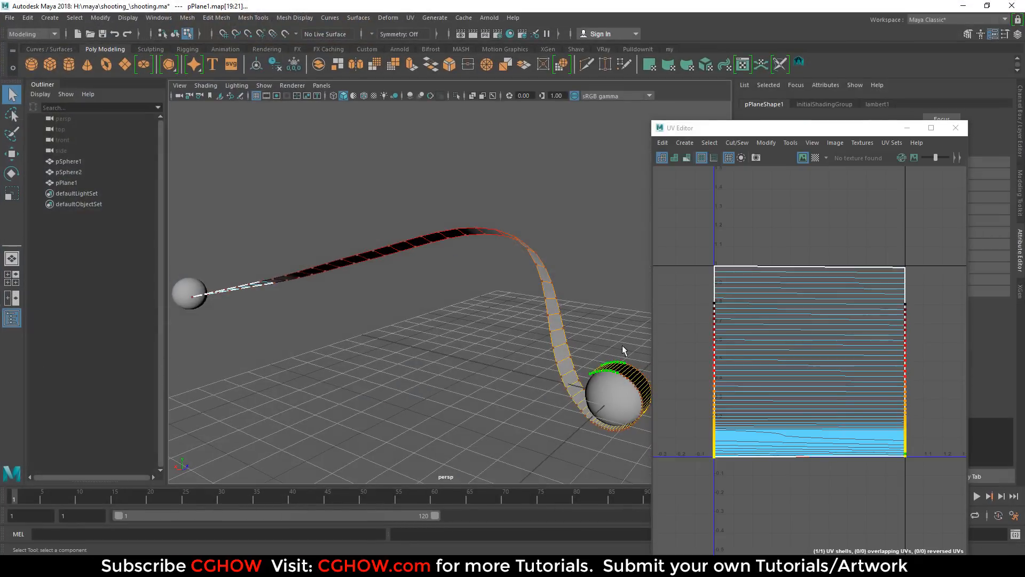
- In Maya, select the UVs along the lower edge of the ribbon's shell, reduce the soft-selection falloff radius to about 0.57, and return to Unreal
left_click_drag(930, 471, 671, 438)
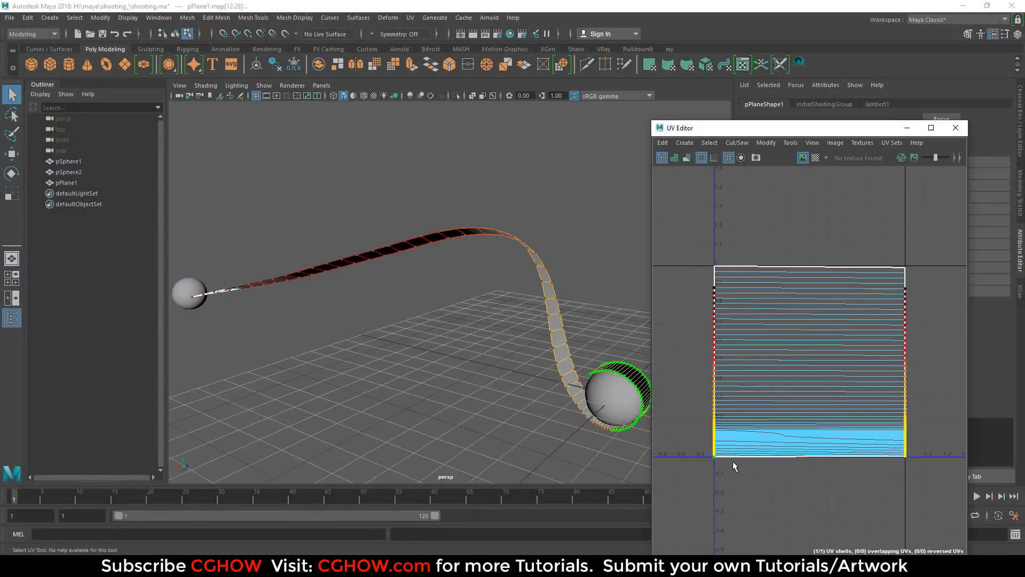
key("b")
left_click_drag(729, 463, 550, 443)
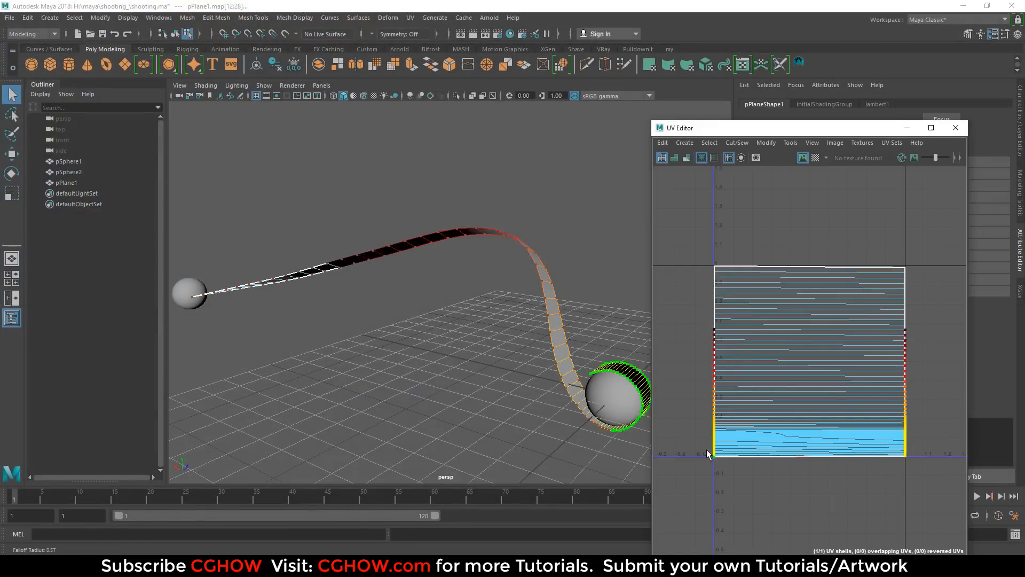
left_click_drag(653, 462, 705, 389)
left_click(959, 2)
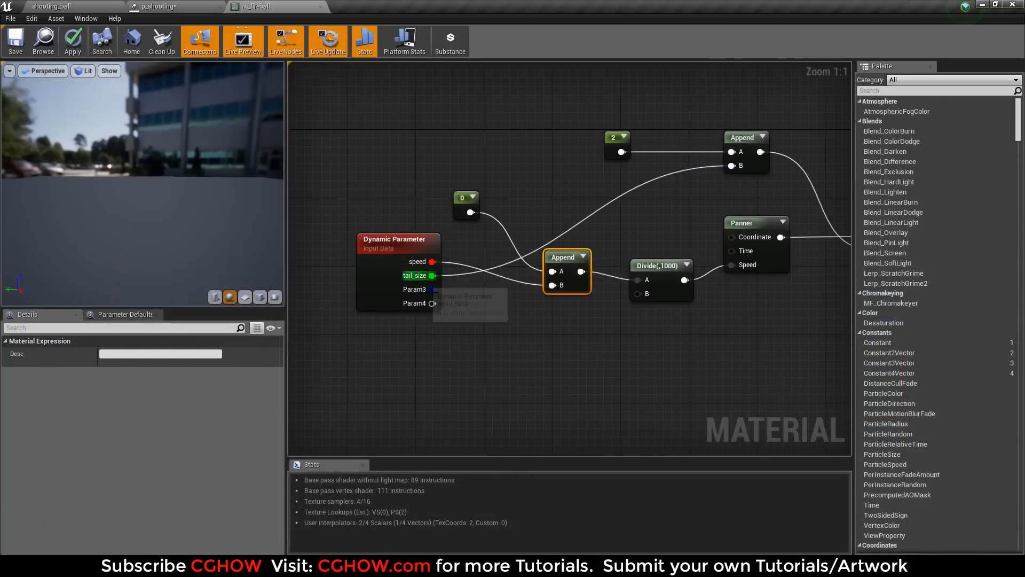
- Move the constant 0 node up, and select the speed Append node followed by the Dynamic Parameter node
left_click_drag(469, 208, 449, 223)
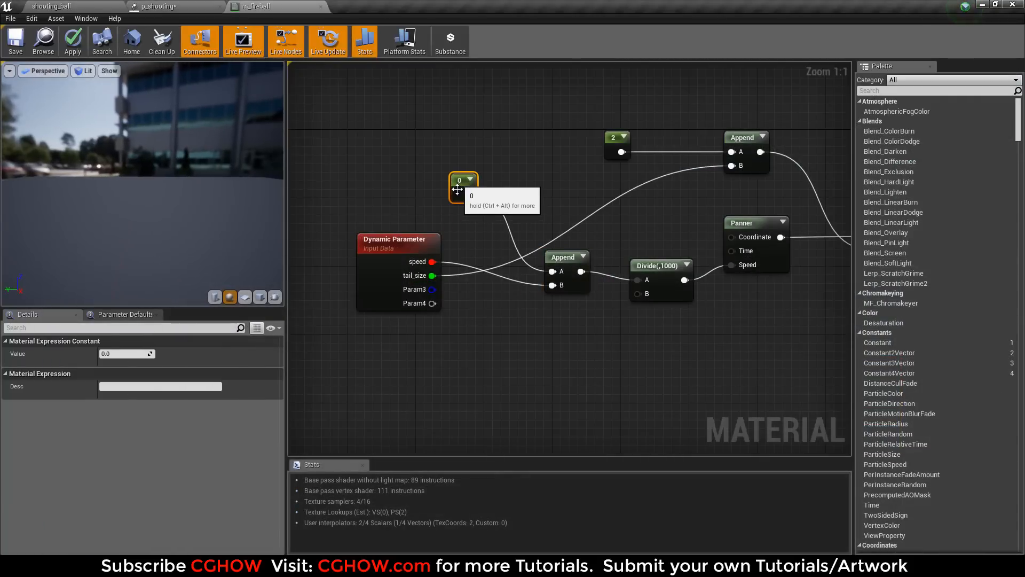
left_click(546, 285)
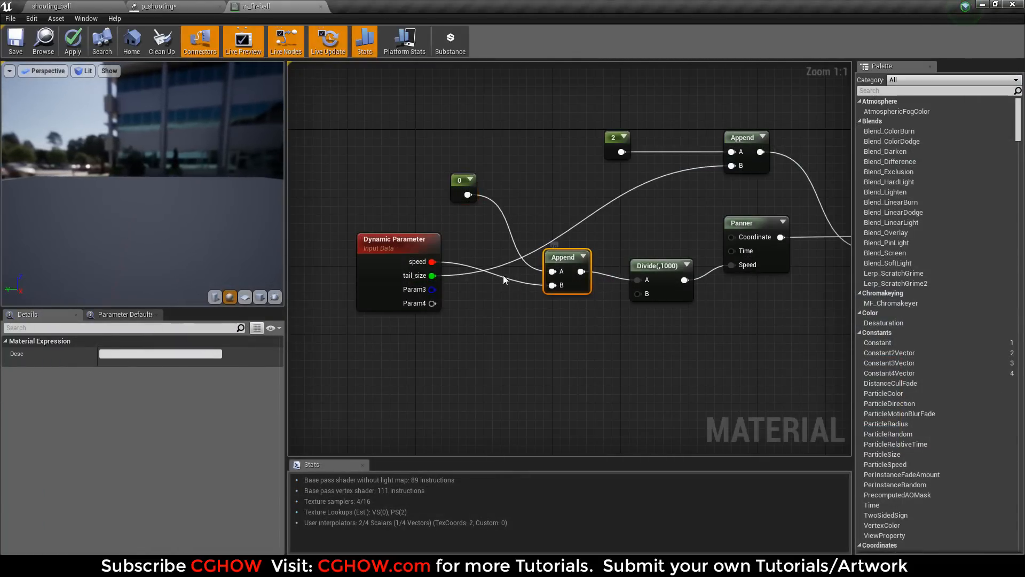
left_click(375, 248)
- Examine the speed parameter's constant curve points in the soloed emitter's Dynamic module in p_shooting
left_click(171, 6)
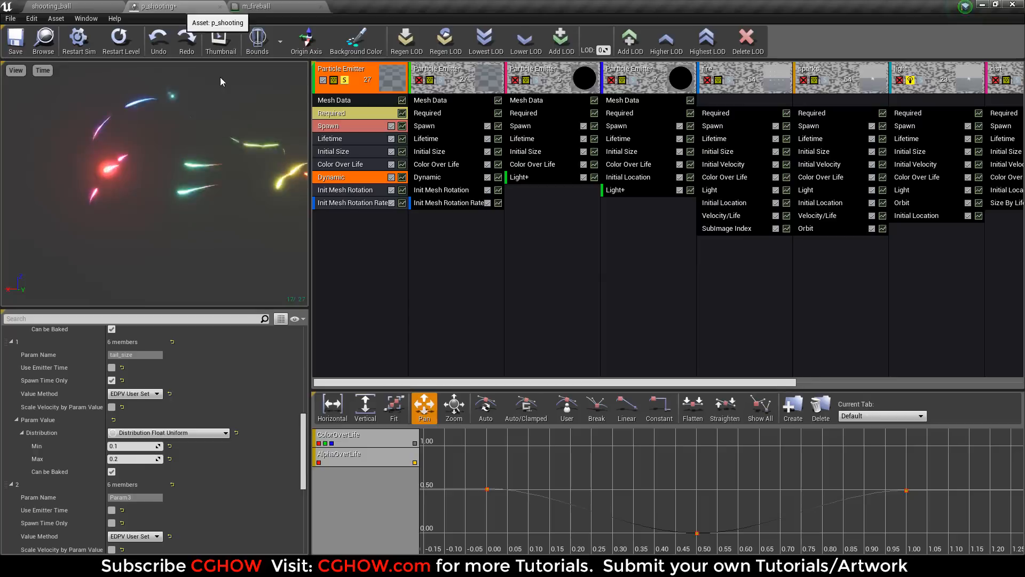
scroll(179, 431, "up", 15)
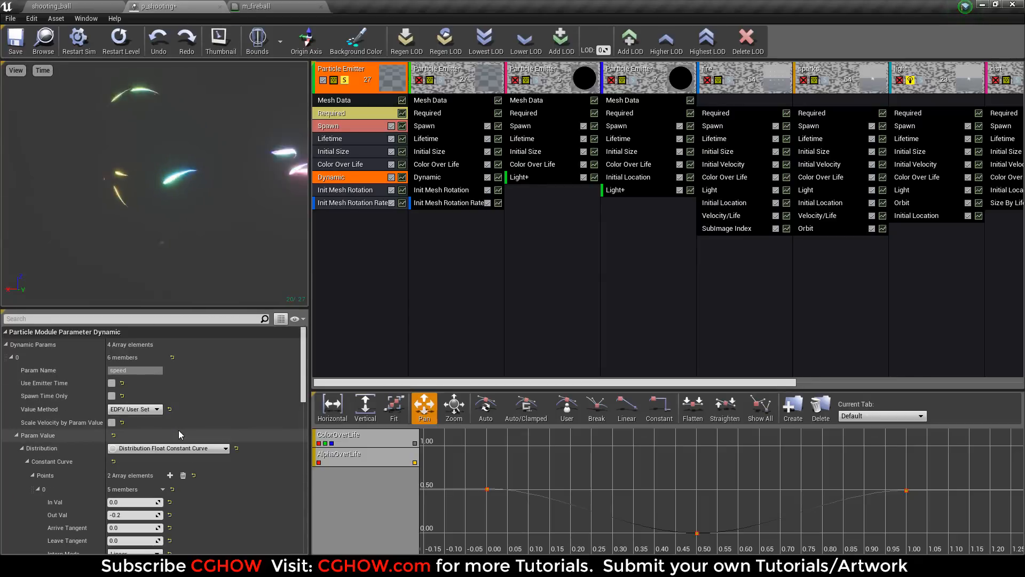
scroll(138, 426, "down", 3)
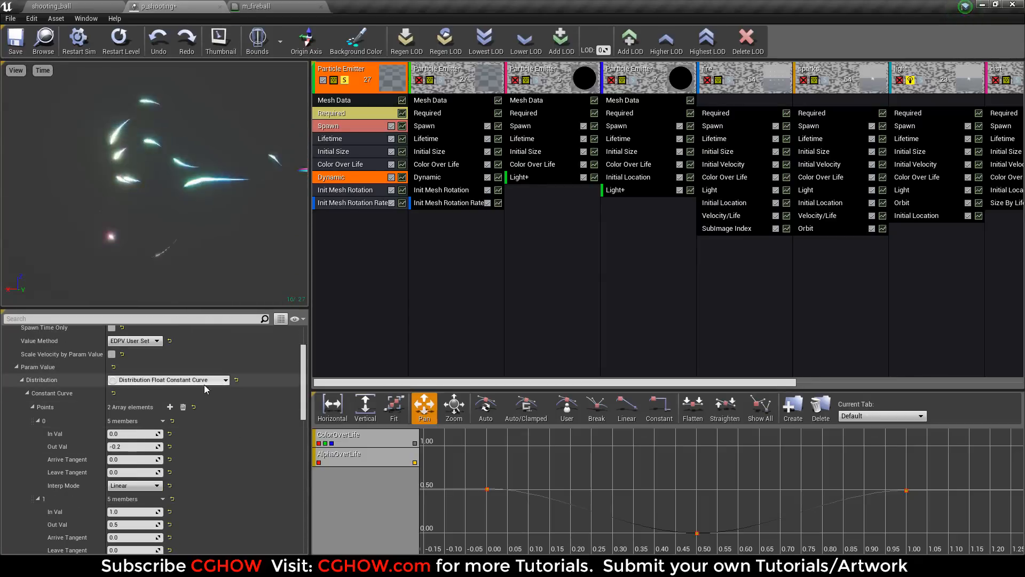
scroll(161, 396, "down", 2)
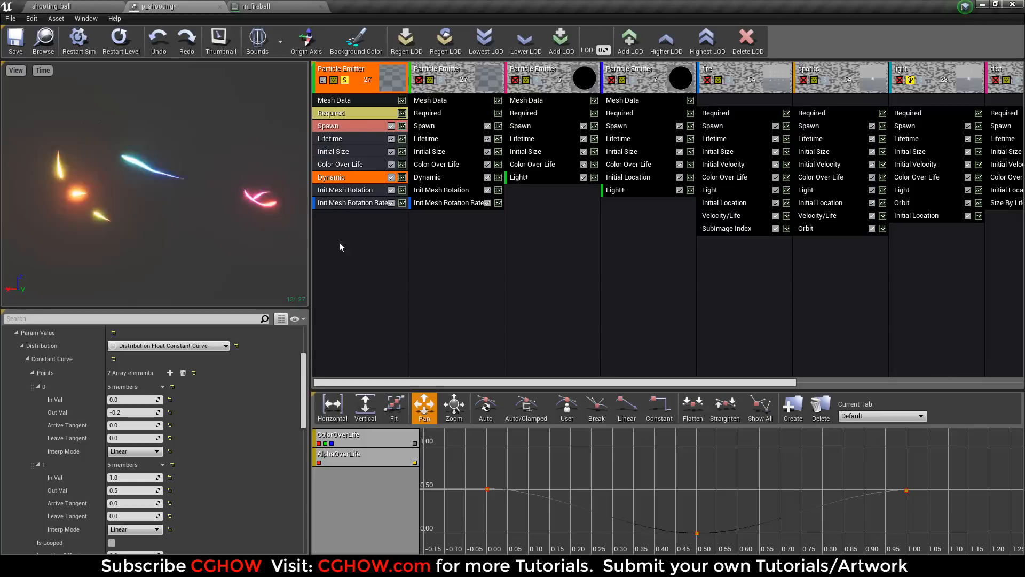
- Examine the soloed emitter's Init Mesh Rotation and Init Mesh Rotation Rate modules
left_click(342, 203)
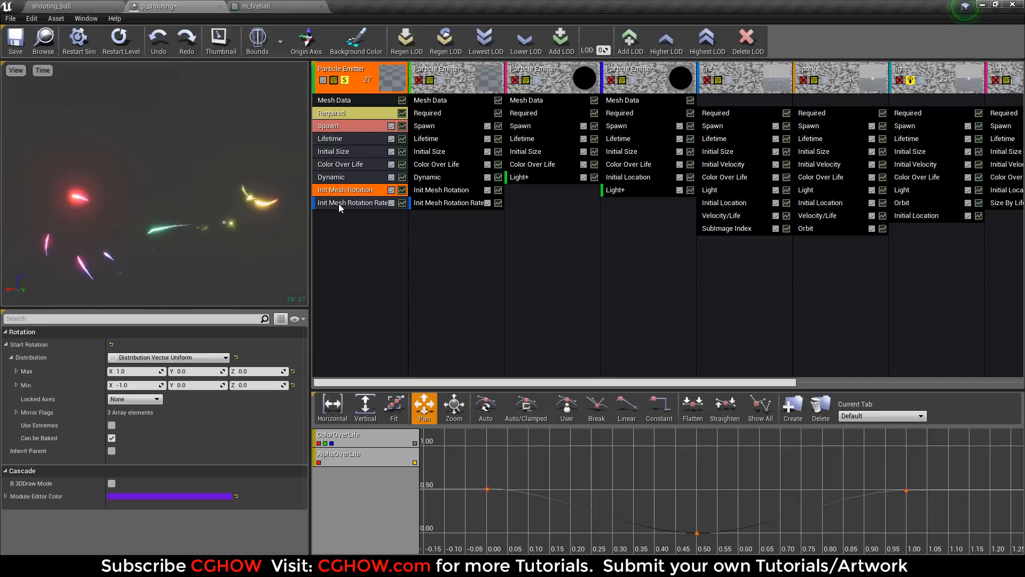
left_click(392, 203)
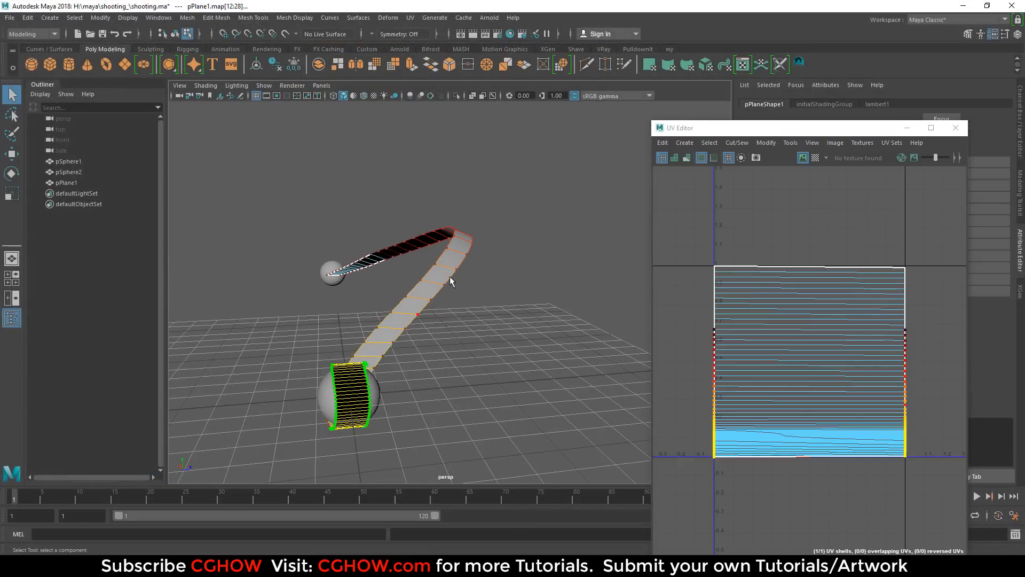
- Return the ribbon mesh to object selection with the Rotate tool active, and switch back to Unreal
right_click_drag(381, 339, 488, 235)
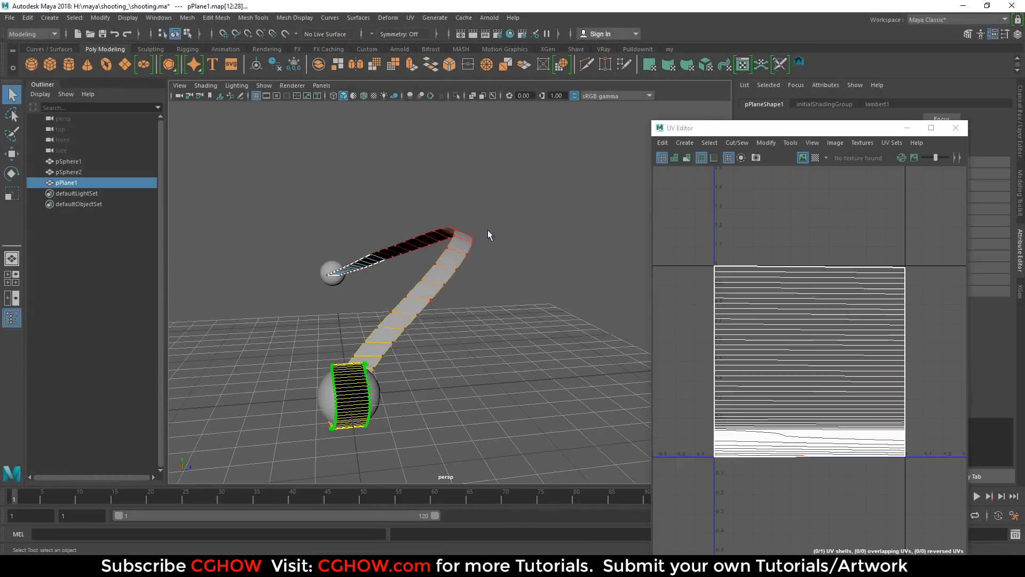
key("e")
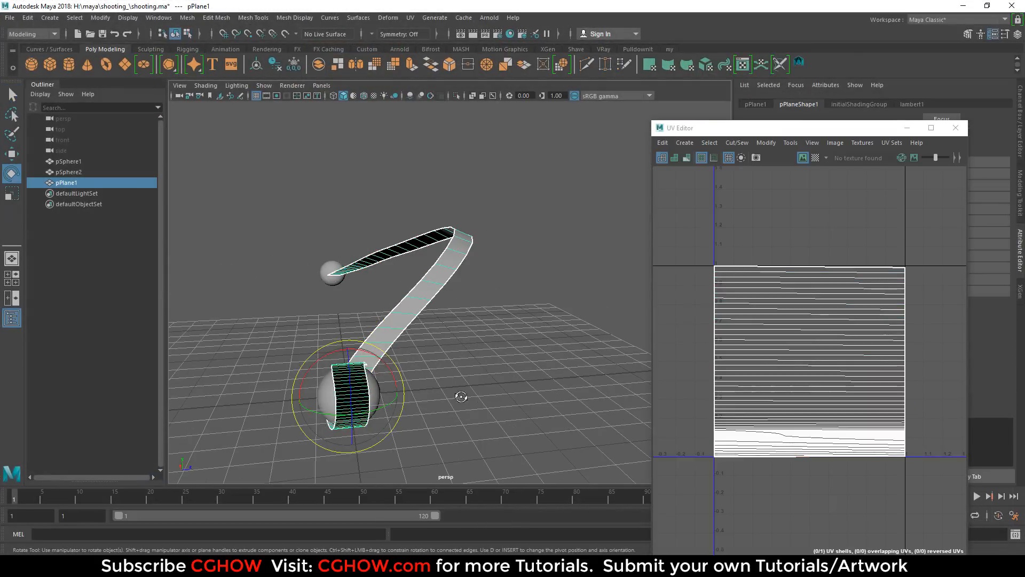
left_click_drag(457, 393, 568, 304, "alt")
left_click(962, 6)
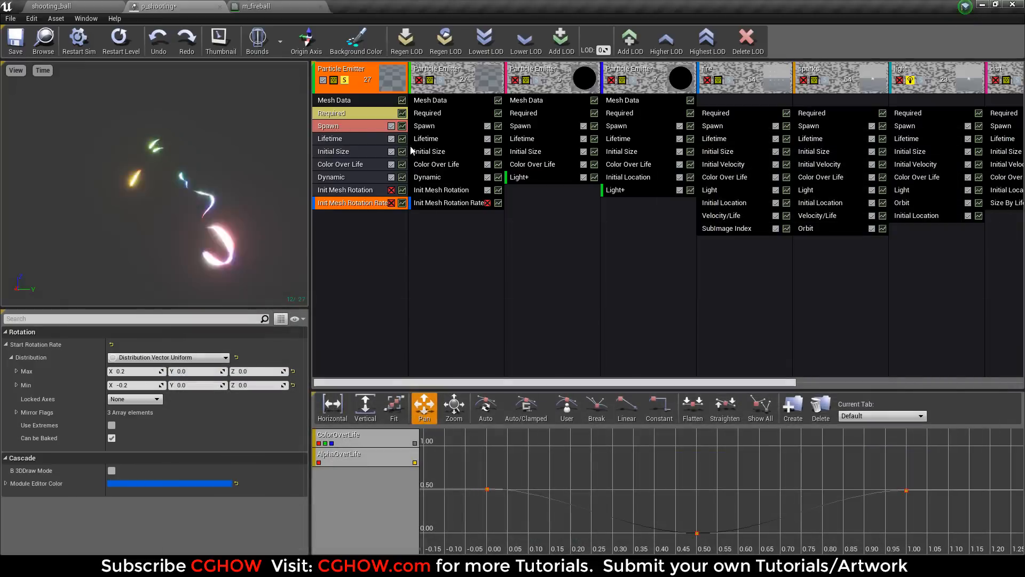
- Select the soloed emitter's Spawn module, and enable its Init Mesh Rotation and Init Mesh Rotation Rate modules
left_click(353, 125)
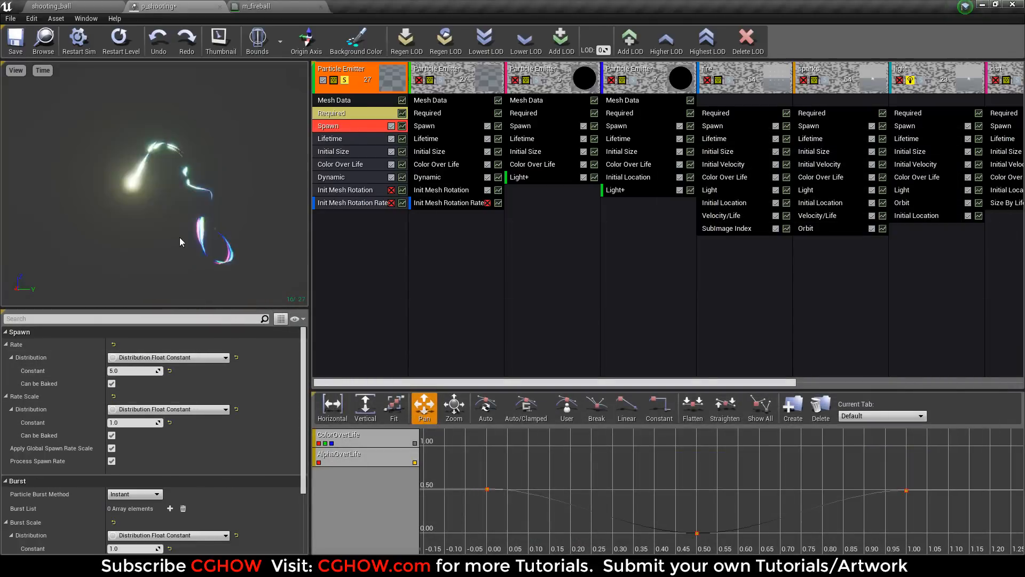
left_click(391, 202)
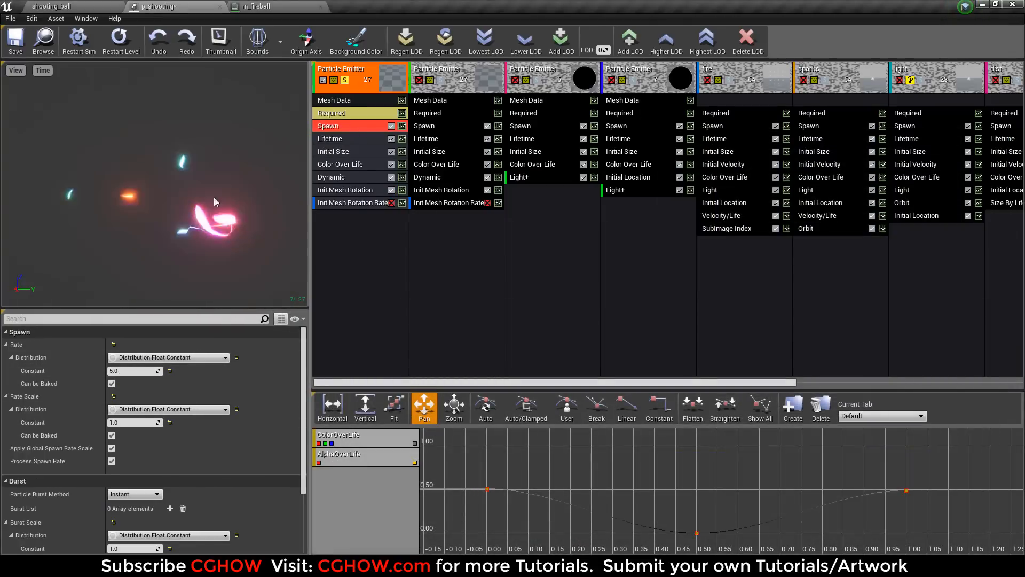
left_click(391, 202)
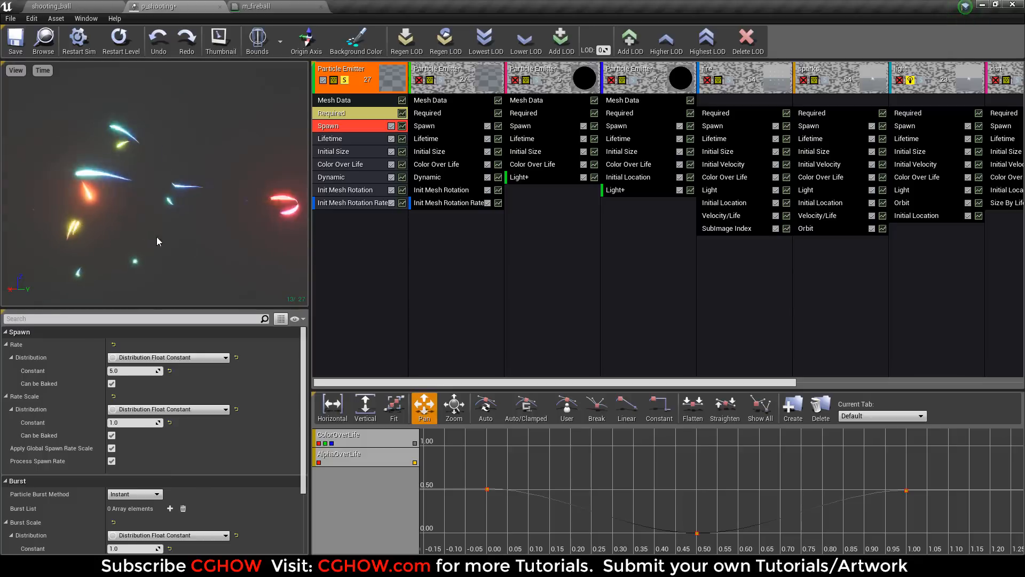
- Examine the soloed emitter's Color Over Life and Initial Size modules, checking the color against the m_fireball graph
left_click(335, 165)
scroll(144, 361, "down", 5)
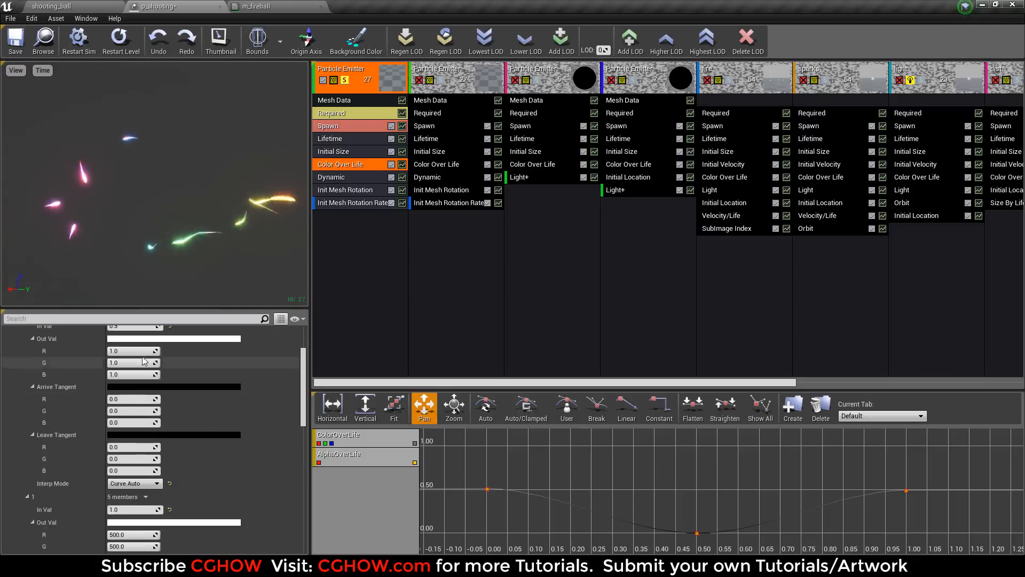
left_click(257, 6)
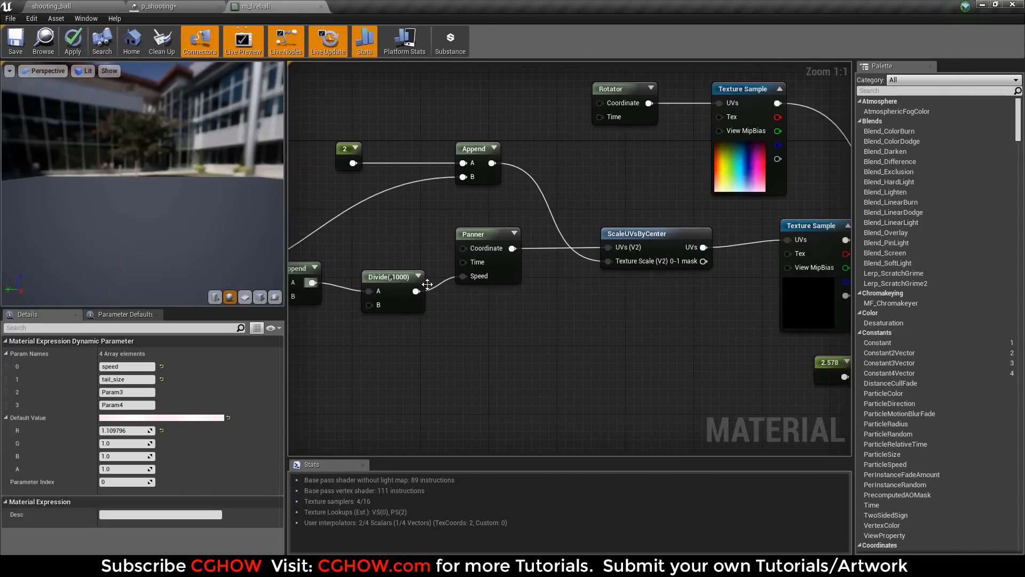
right_click_drag(692, 231, 514, 288)
left_click(200, 4)
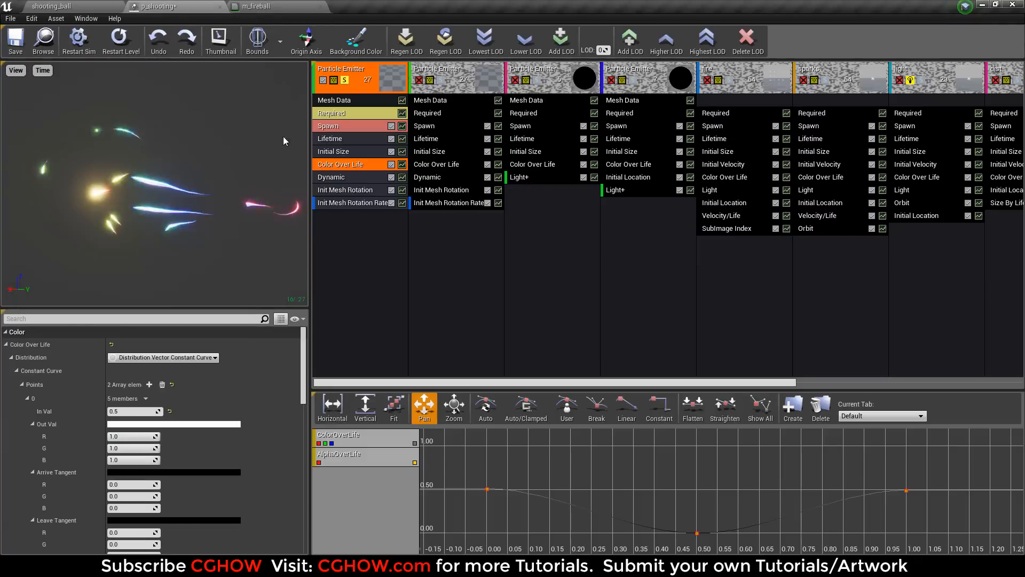
left_click(350, 152)
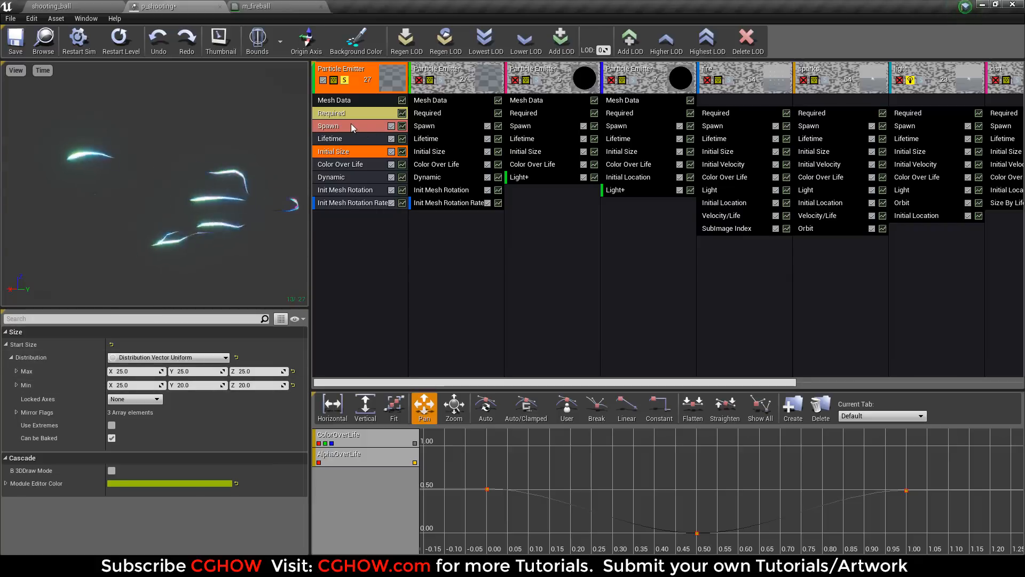
- Try a minimum and maximum of 0.1 in the soloed emitter's Lifetime module, and undo the change
left_click(347, 139)
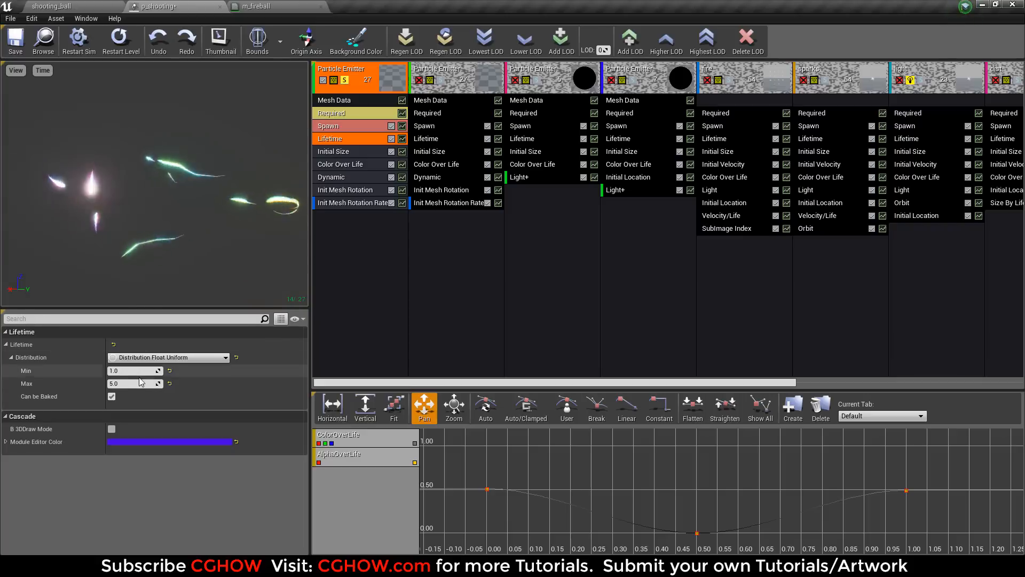
left_click(122, 371)
type("0.1")
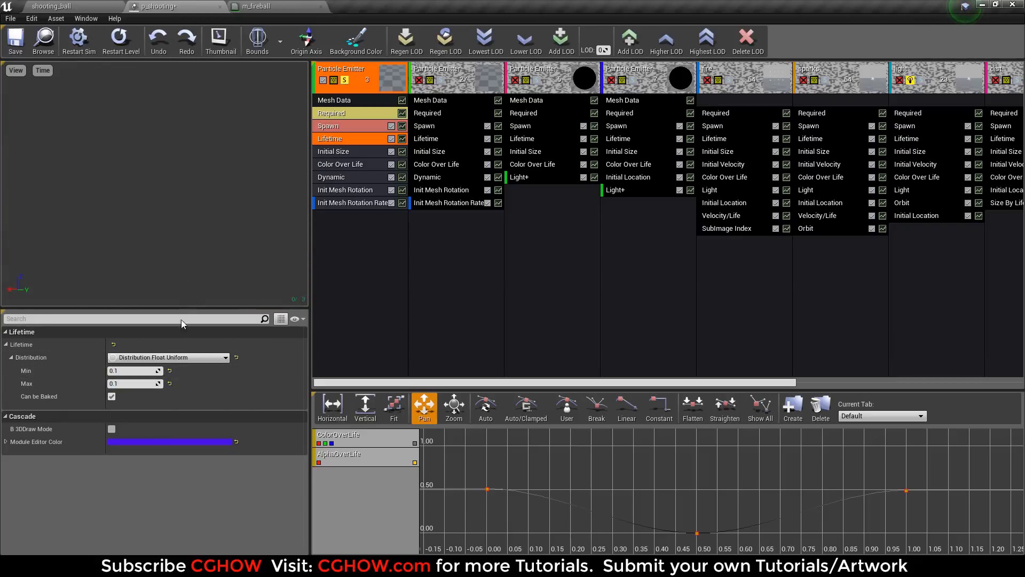
key("ctrl+z")
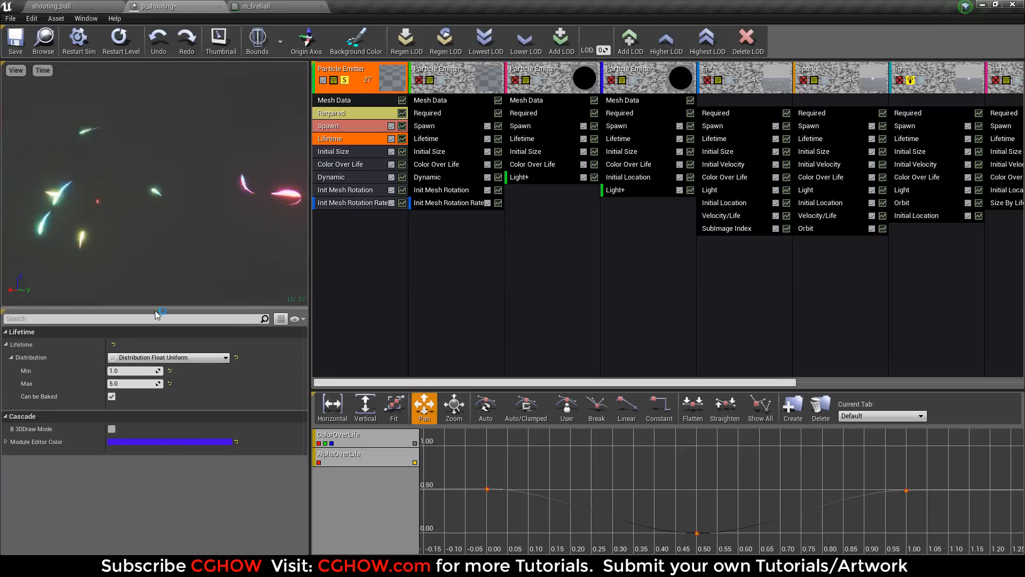
left_click(128, 383)
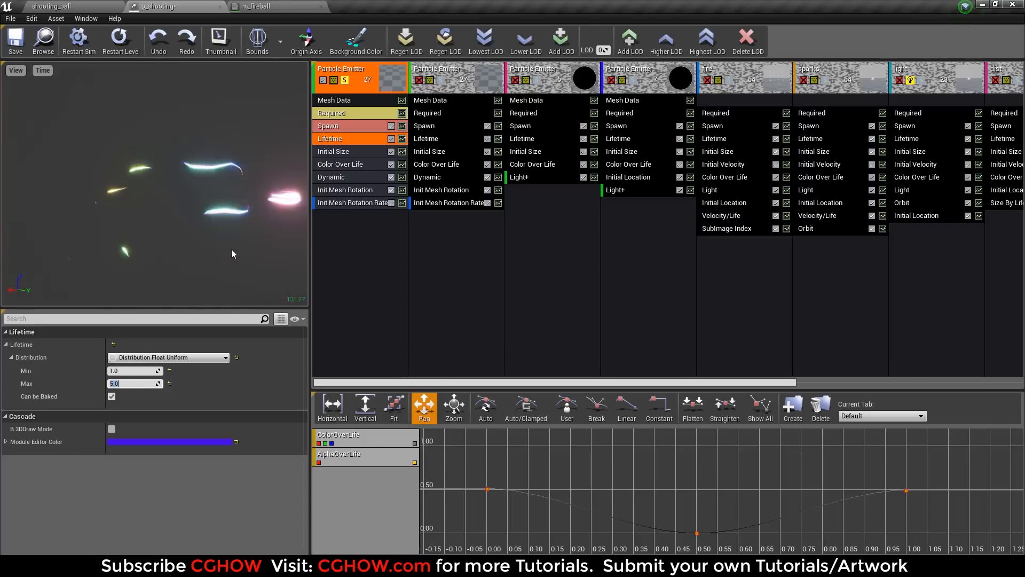
left_click_drag(232, 249, 220, 286)
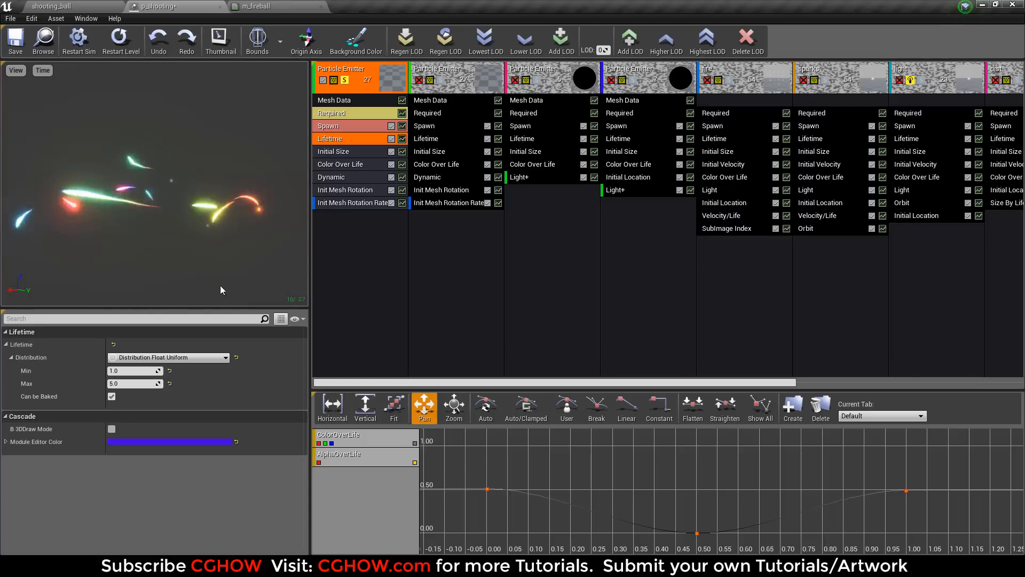
- Clear the first emitter's solo, solo the second Particle Emitter, and restart the level
left_click(346, 80)
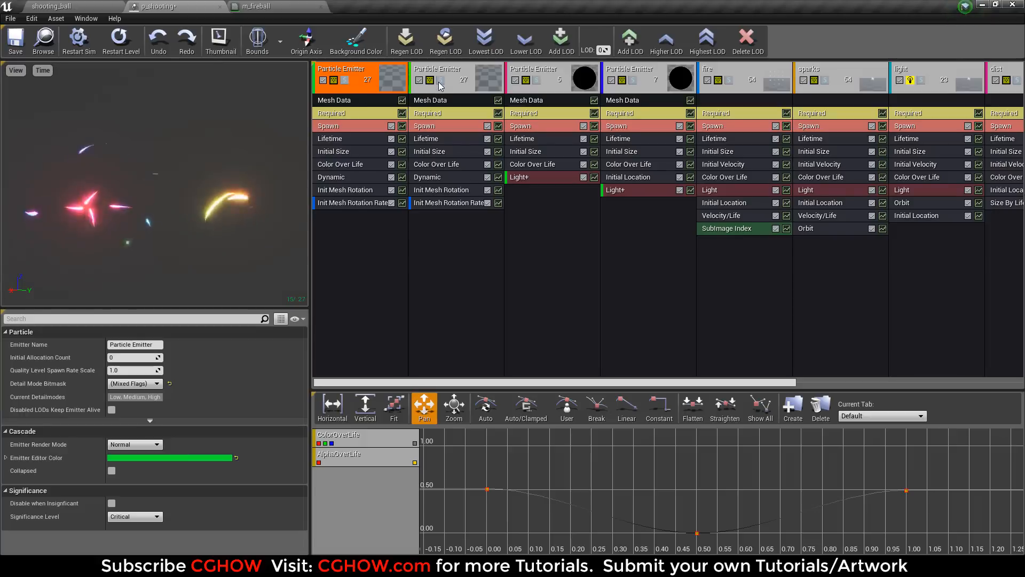
left_click(441, 80)
left_click(118, 43)
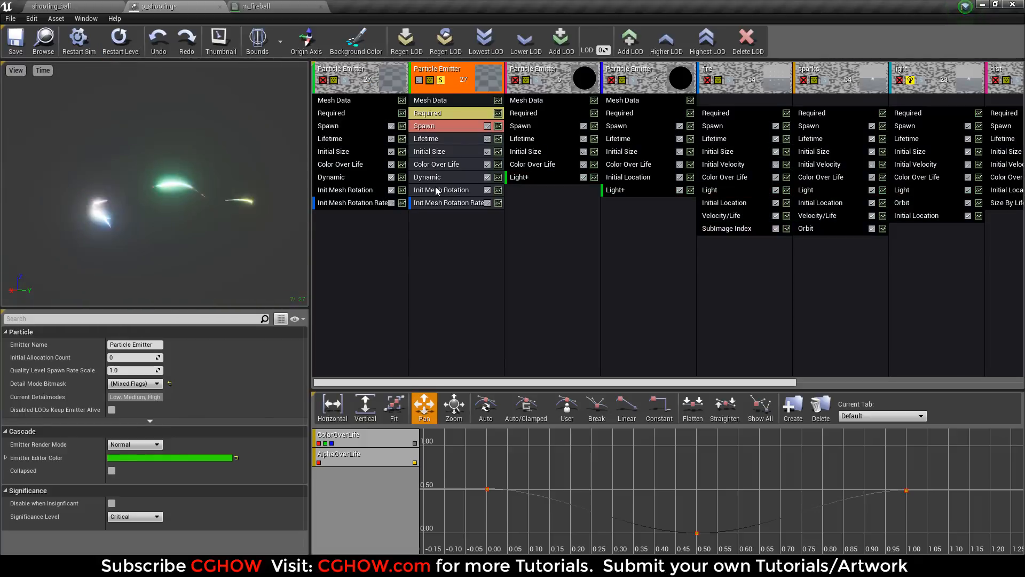
- Examine the second emitter's Dynamic parameters and Color Over Life values, and review the m_fireball graph they drive
left_click(450, 178)
scroll(180, 436, "down", 10)
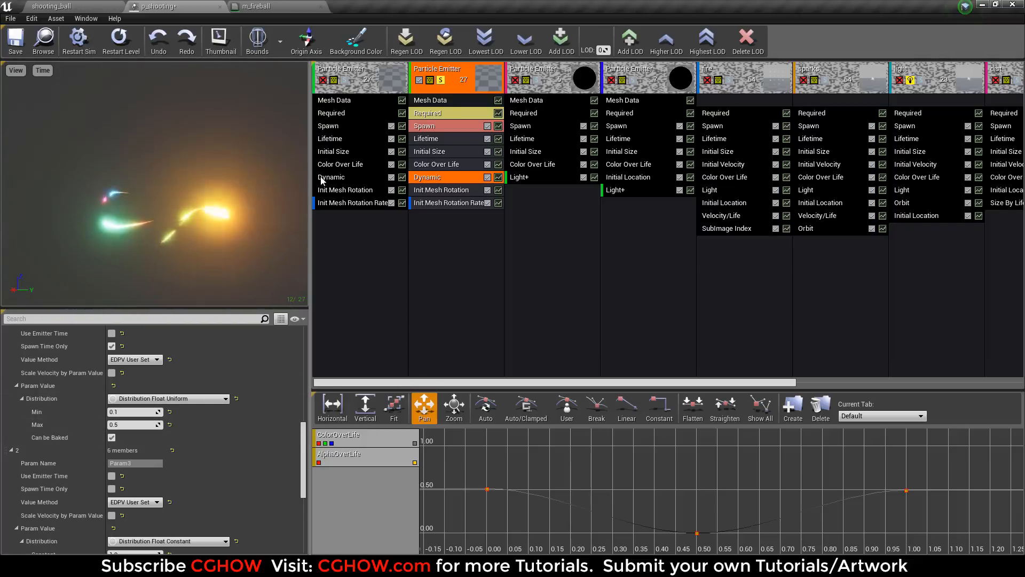
left_click(468, 163)
scroll(144, 450, "up", 8)
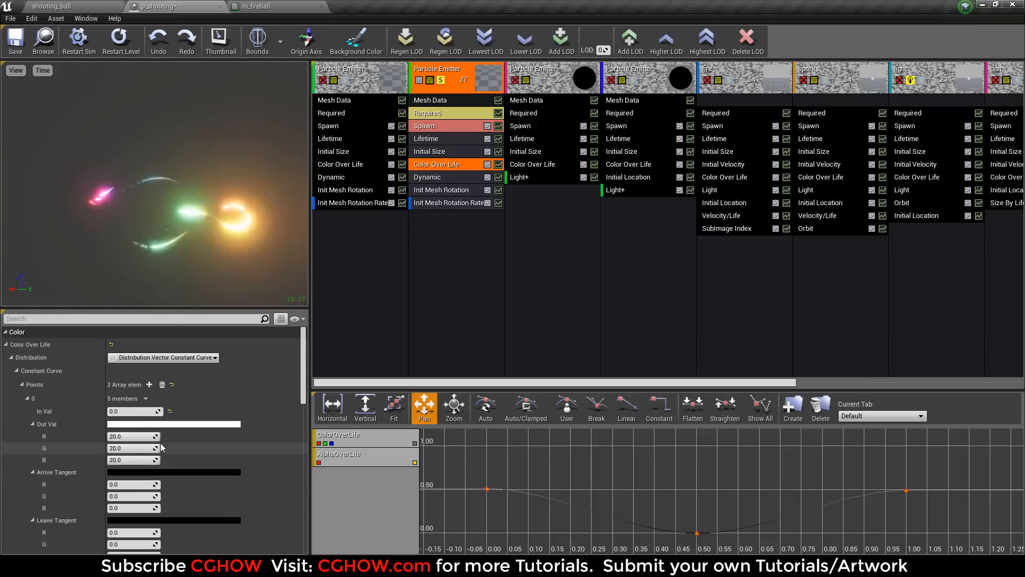
left_click(255, 6)
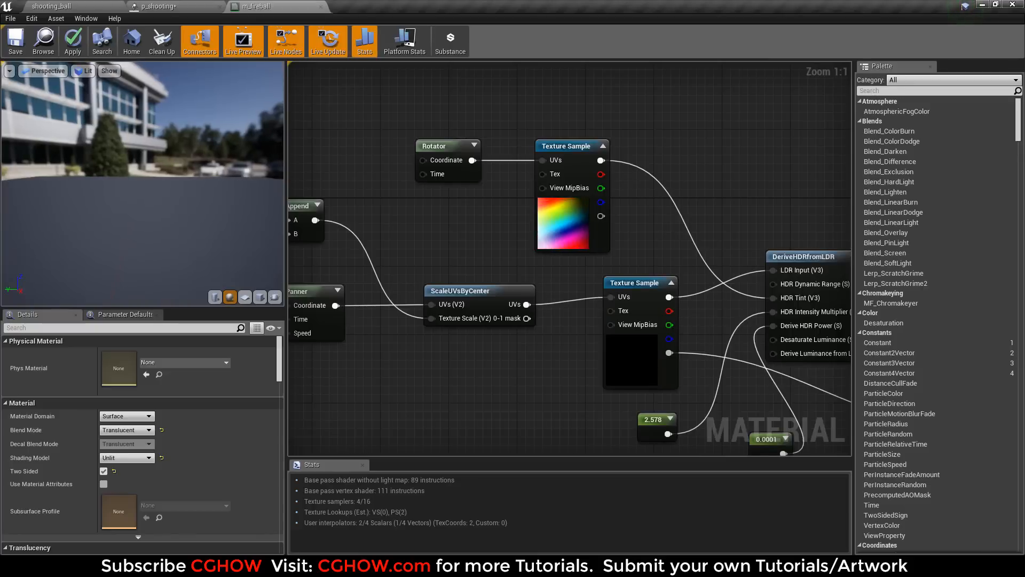
right_click_drag(571, 231, 495, 226)
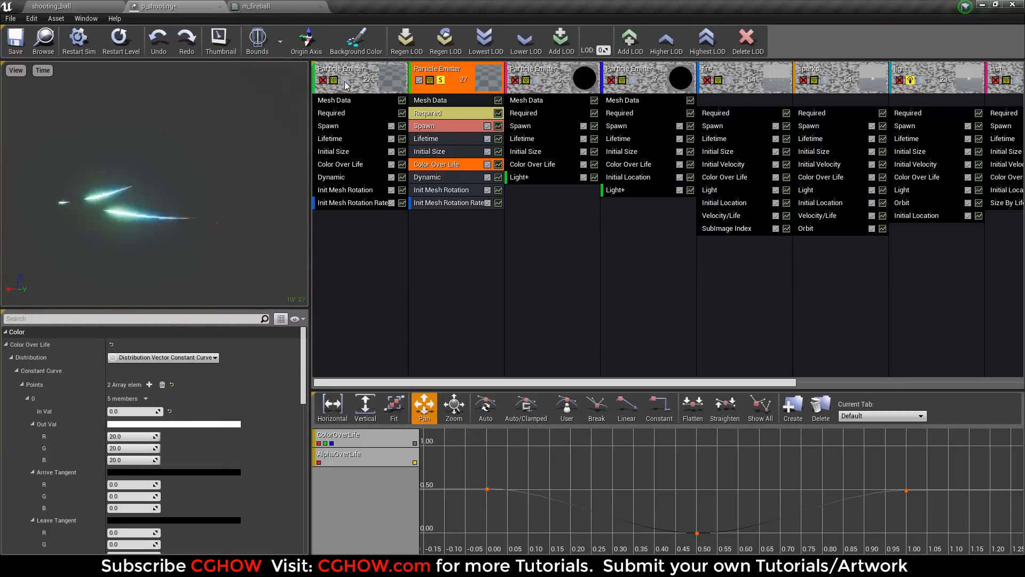
- Solo the first emitter alongside the second to view both trails together, and clear both solos
left_click(323, 80)
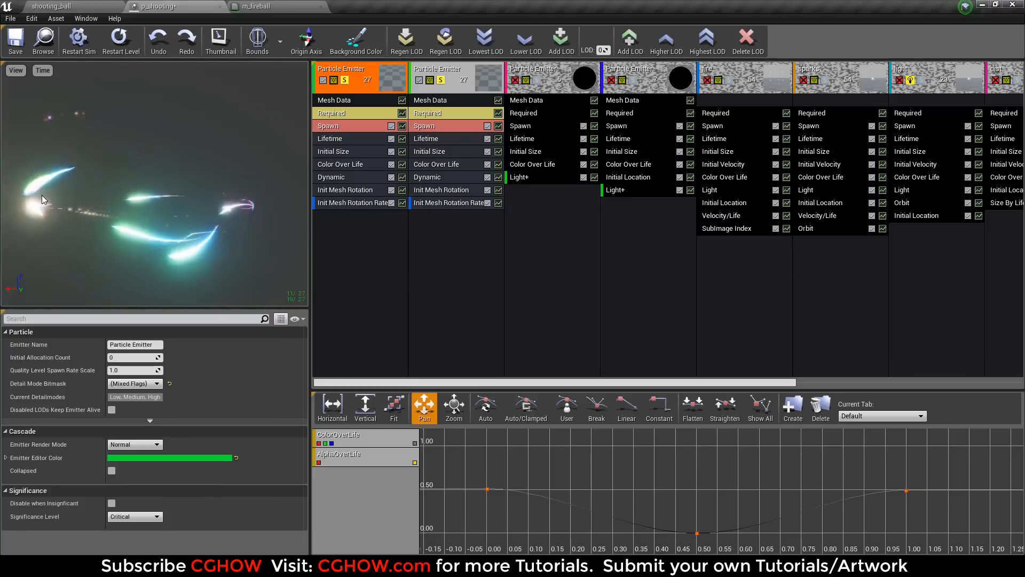
left_click(441, 81)
left_click(344, 80)
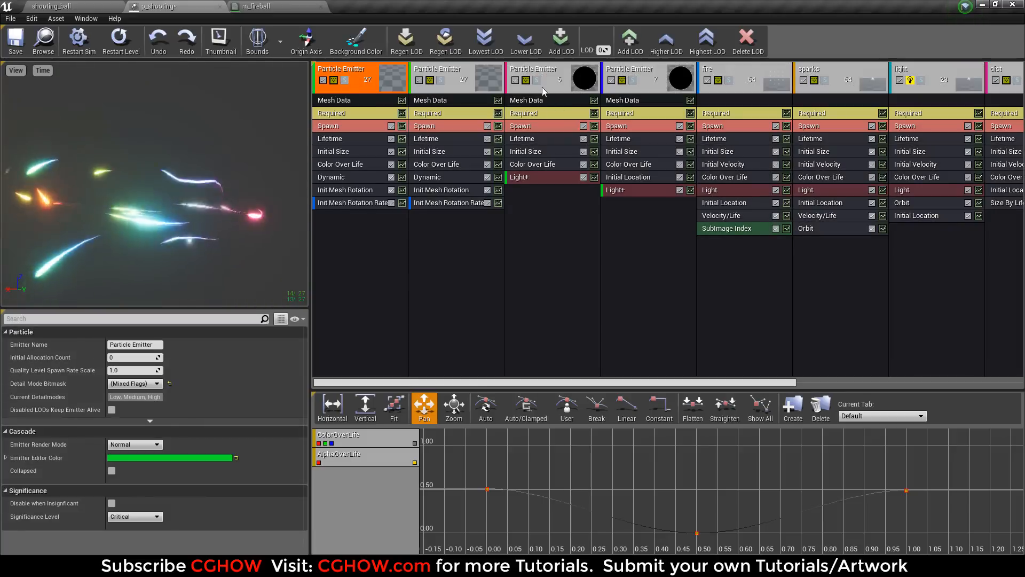
- Solo the third Particle Emitter, examine its Mesh Data and Required modules, and open its m_black_sphere material
left_click(537, 81)
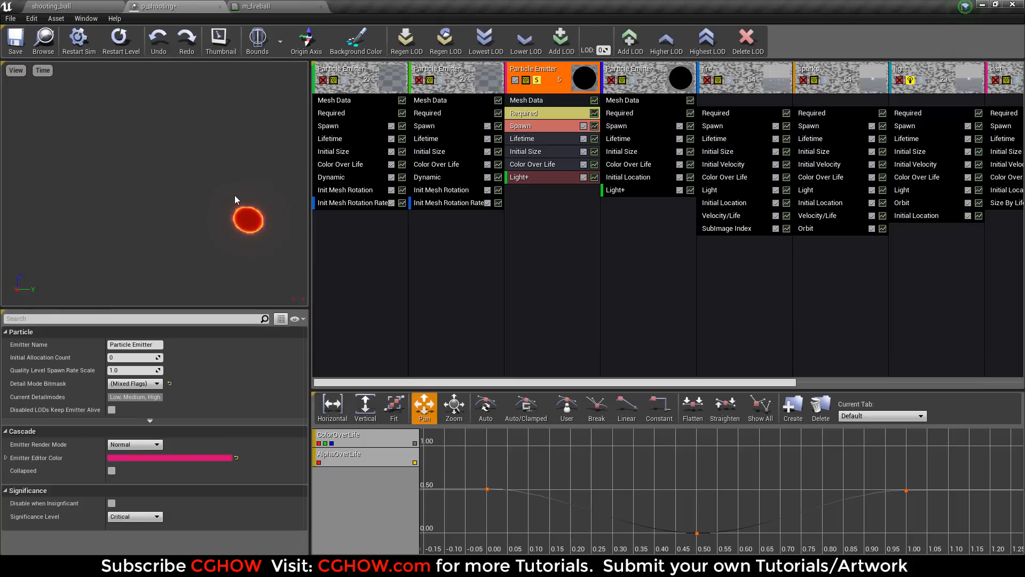
left_click_drag(235, 200, 203, 217)
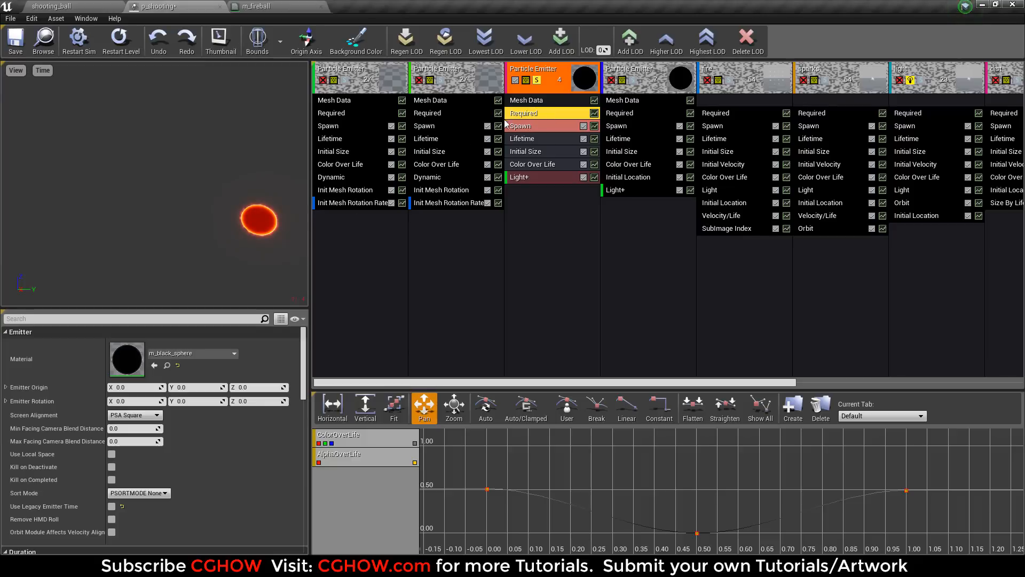
left_click(526, 100)
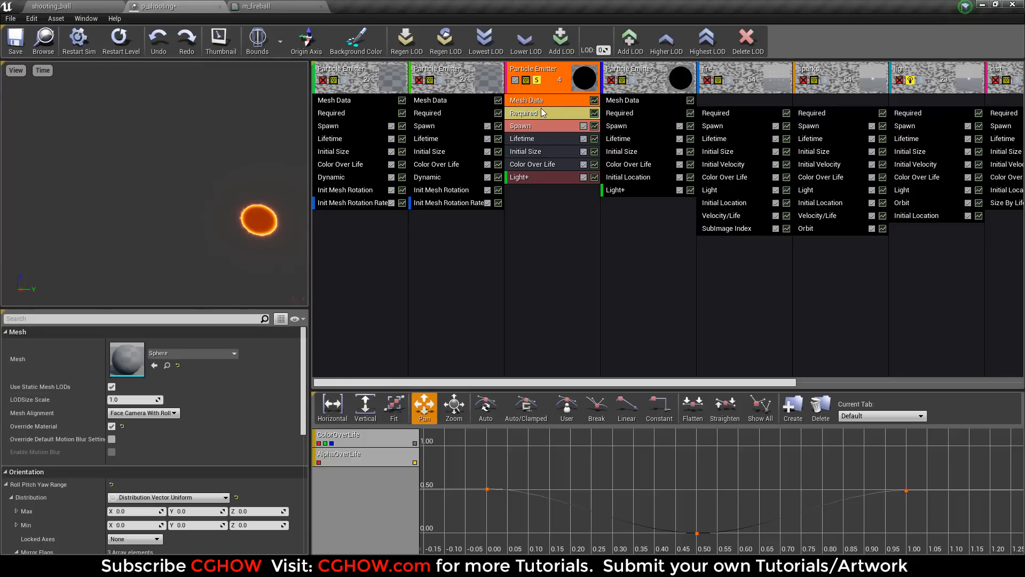
left_click(541, 112)
double_click(126, 365)
- Examine how Particle Color, Fresnel and Power feed the Lerp in m_black_sphere, moving Particle Color farther from the Lerp, and close the material
right_click_drag(388, 290, 618, 254)
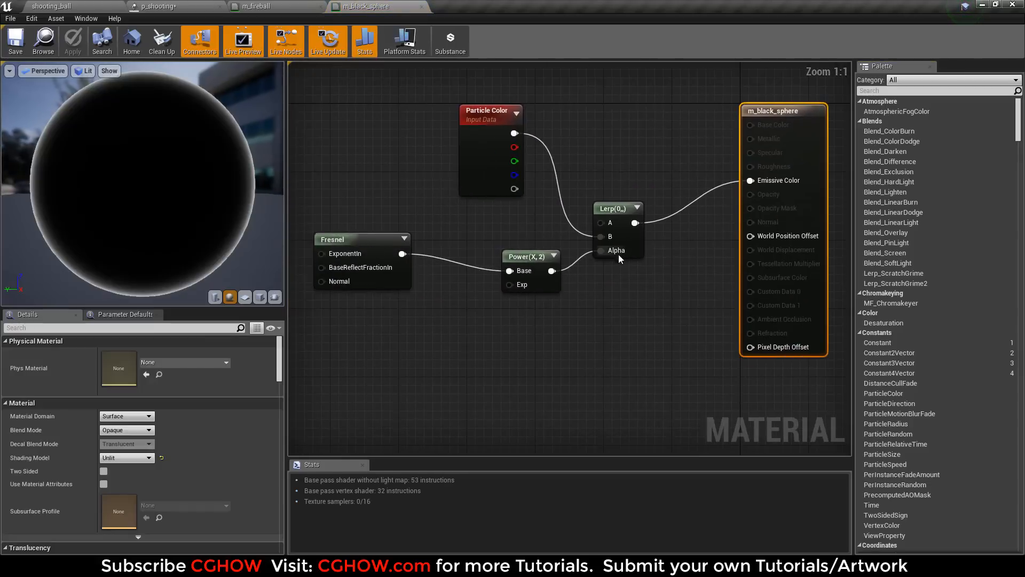
scroll(571, 229, "down", 1)
left_click_drag(482, 189, 467, 196)
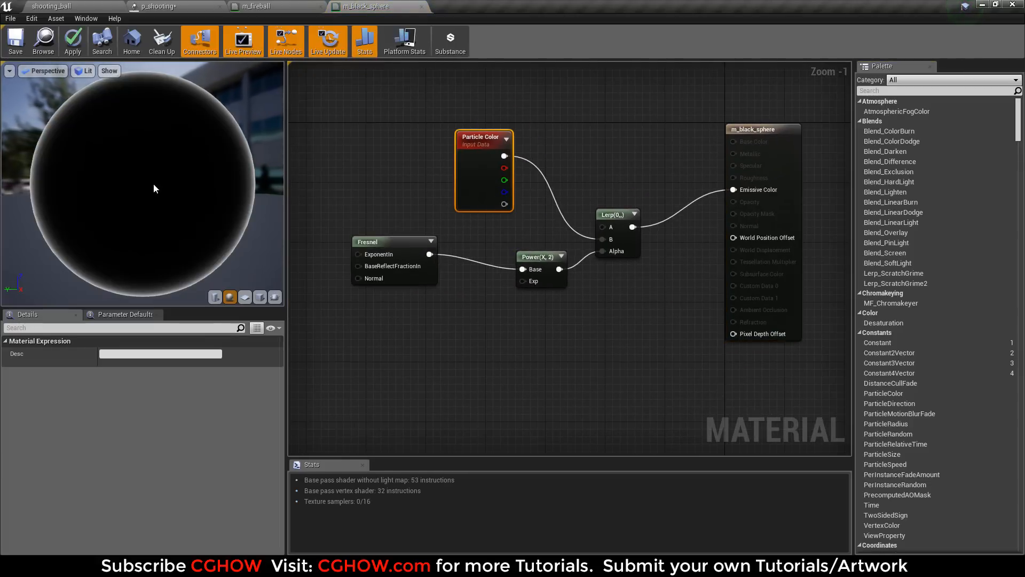
left_click_drag(153, 185, 102, 205)
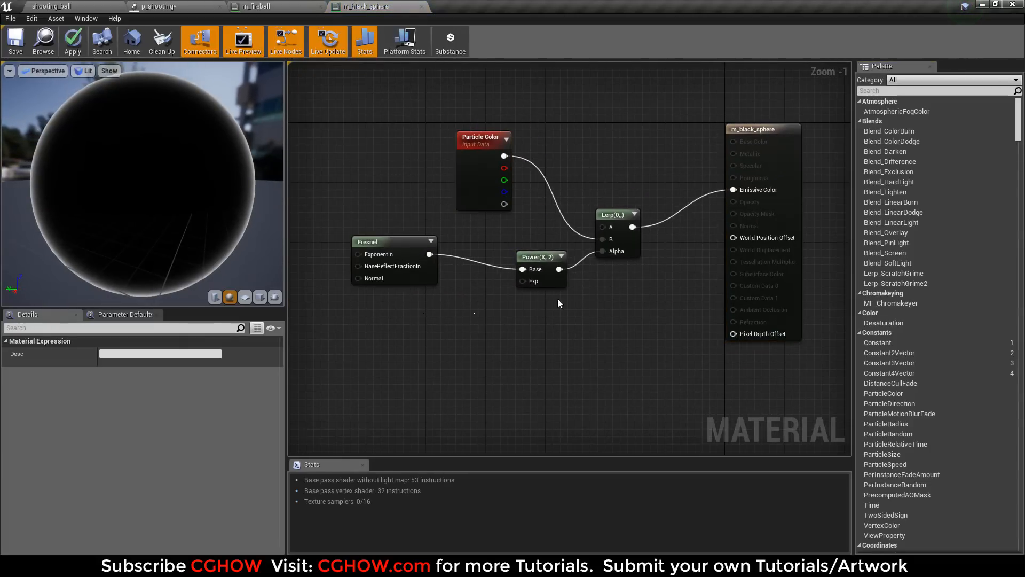
left_click_drag(643, 267, 644, 268)
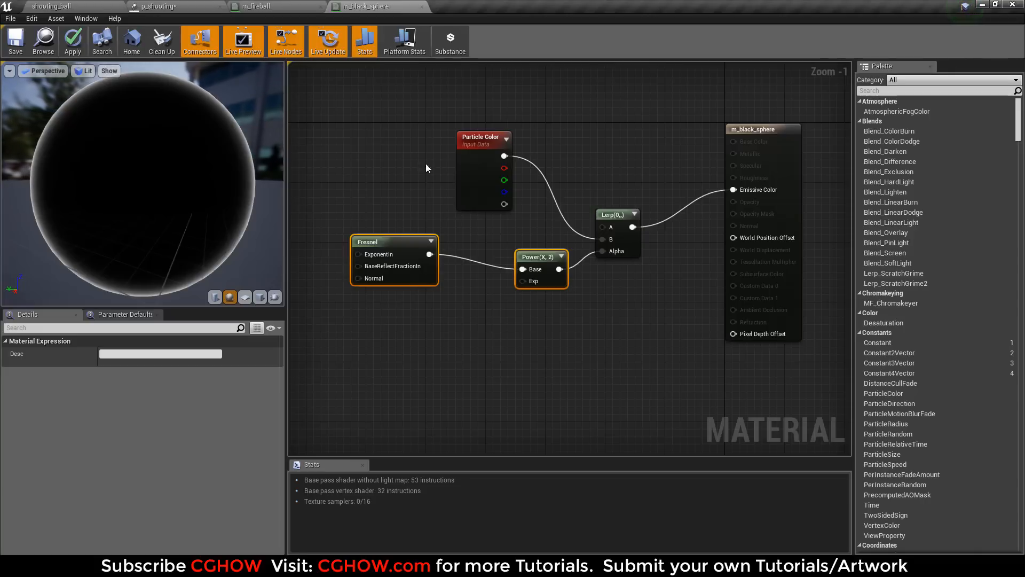
left_click_drag(477, 150, 431, 142)
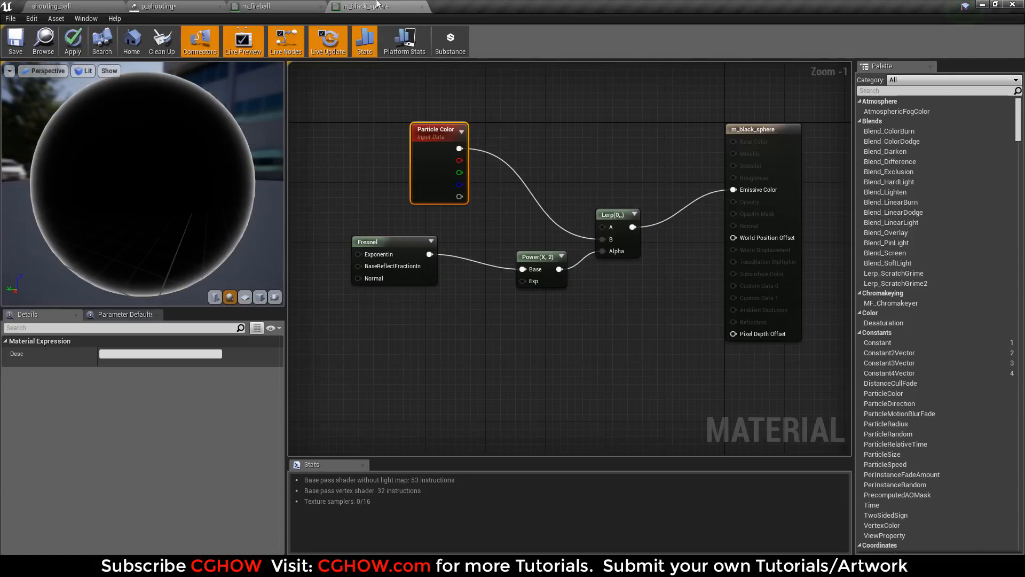
left_click(421, 6)
left_click(573, 322)
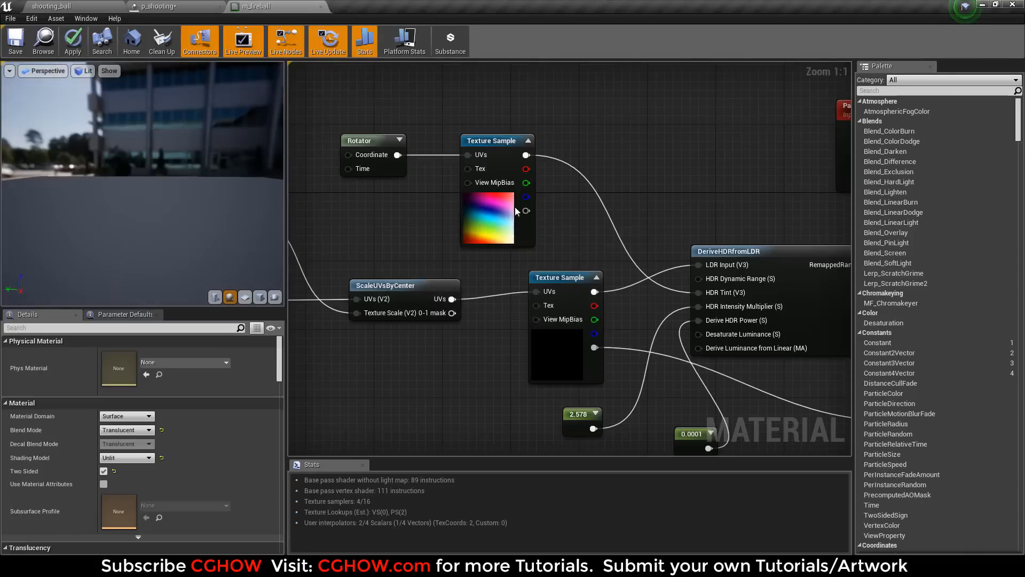
- Examine the third emitter's Color Over Life curve points in p_shooting, and clear that emitter's solo
left_click(210, 4)
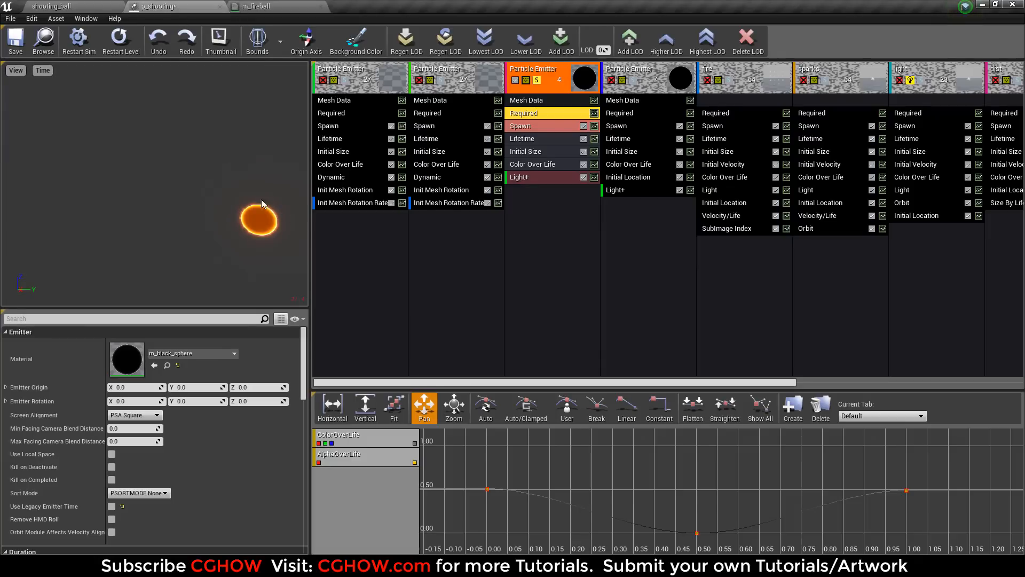
left_click(547, 165)
scroll(168, 416, "down", 10)
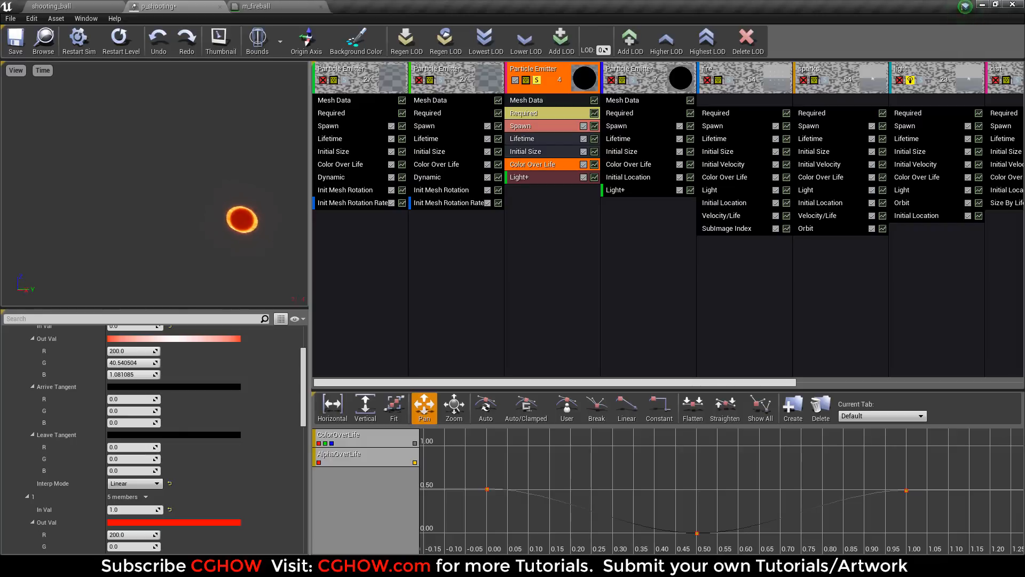
left_click(538, 81)
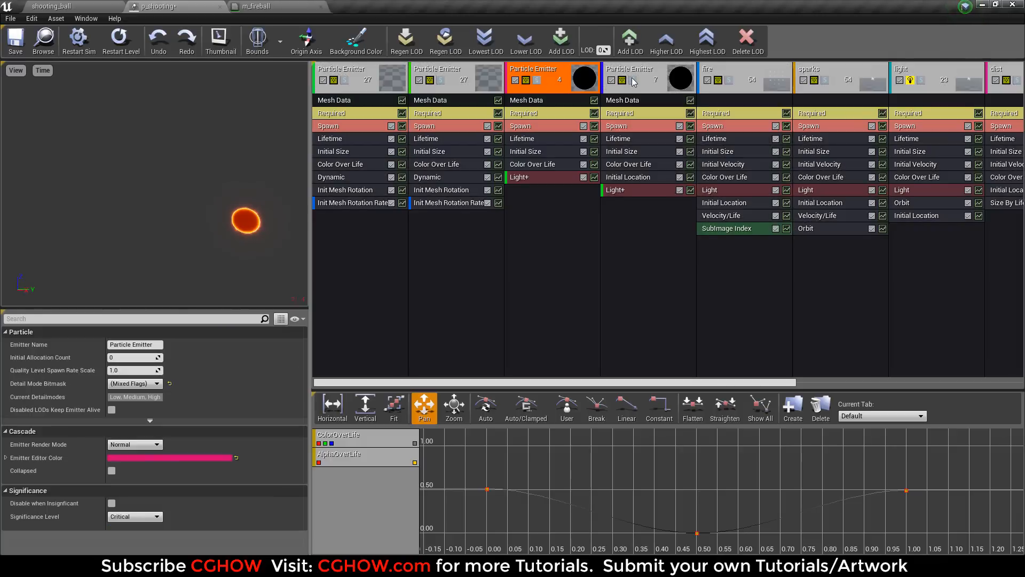
- Solo the fourth Particle Emitter, compare its Initial Location with the sphere at the Maya ribbon's end, and clear the solo
left_click(633, 81)
left_click(119, 42)
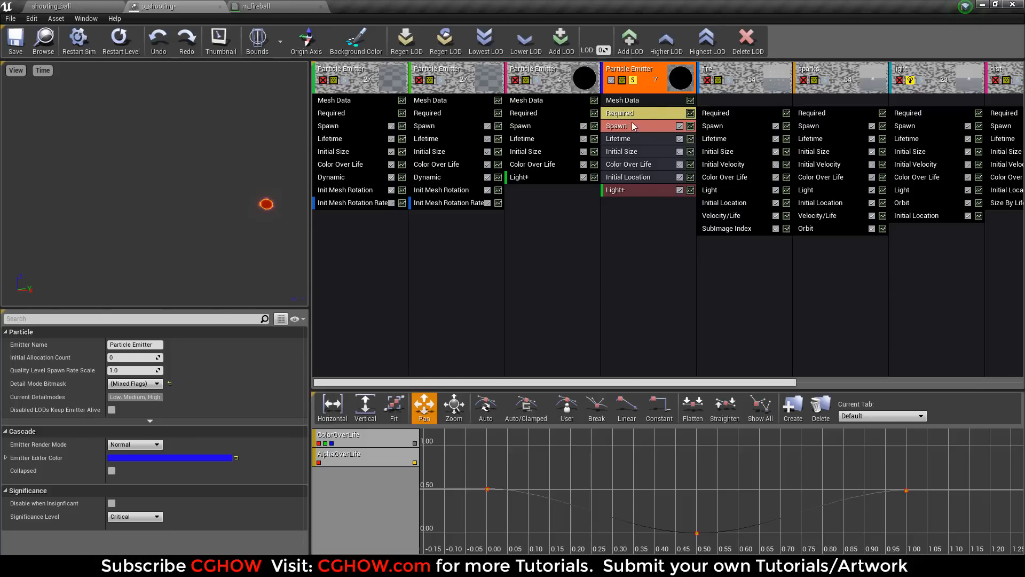
left_click(630, 177)
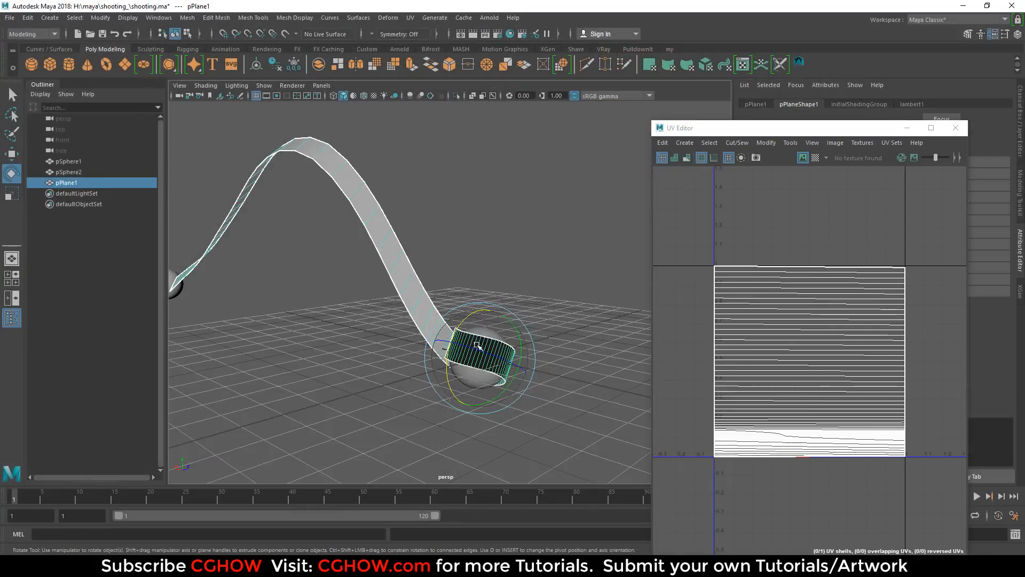
middle_click_drag(313, 336, 473, 353, "alt")
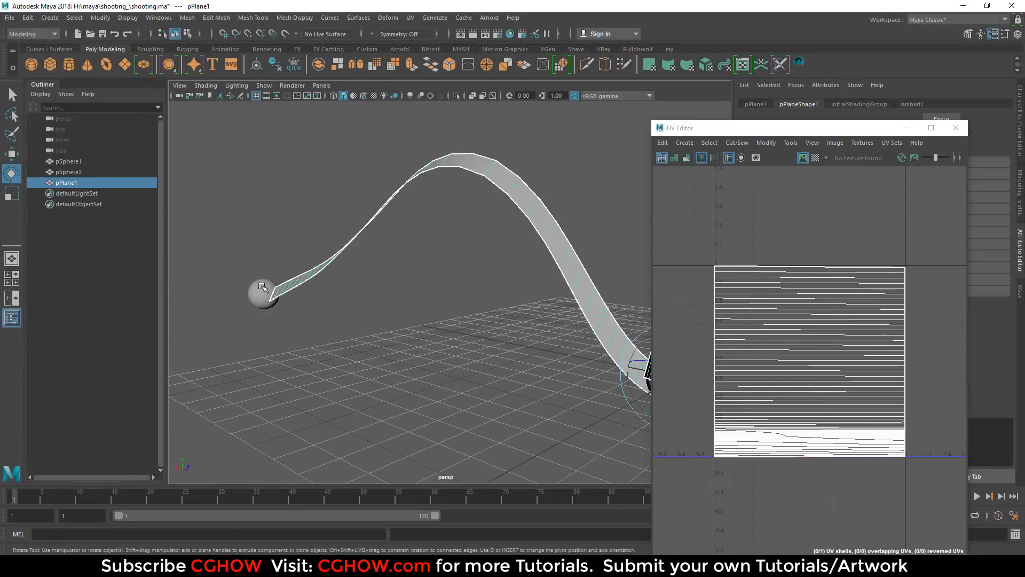
left_click(263, 287)
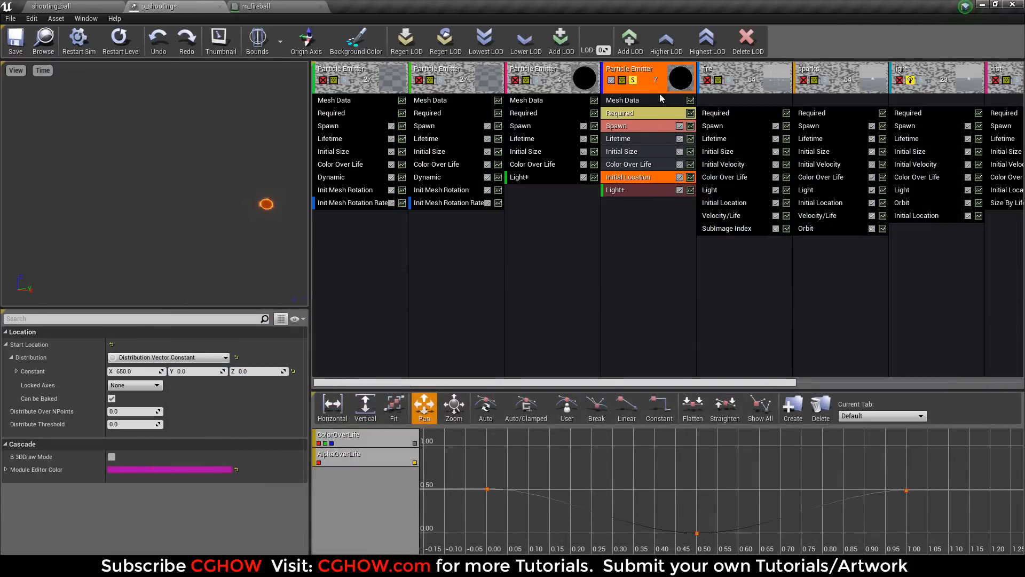
left_click(634, 80)
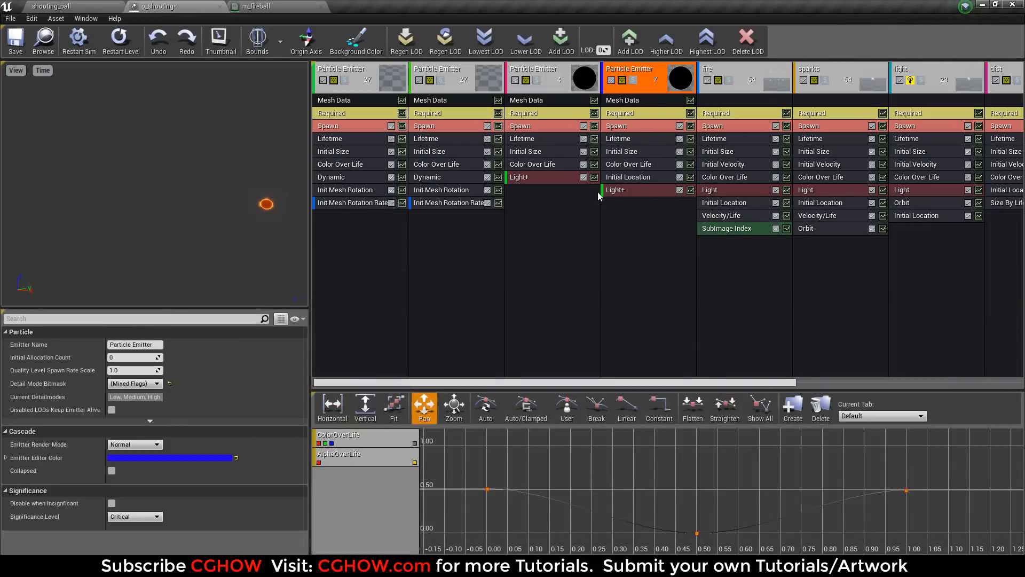
- Check the effect in the shooting_ball level and close the m_fireball material without applying its changes
left_click(77, 5)
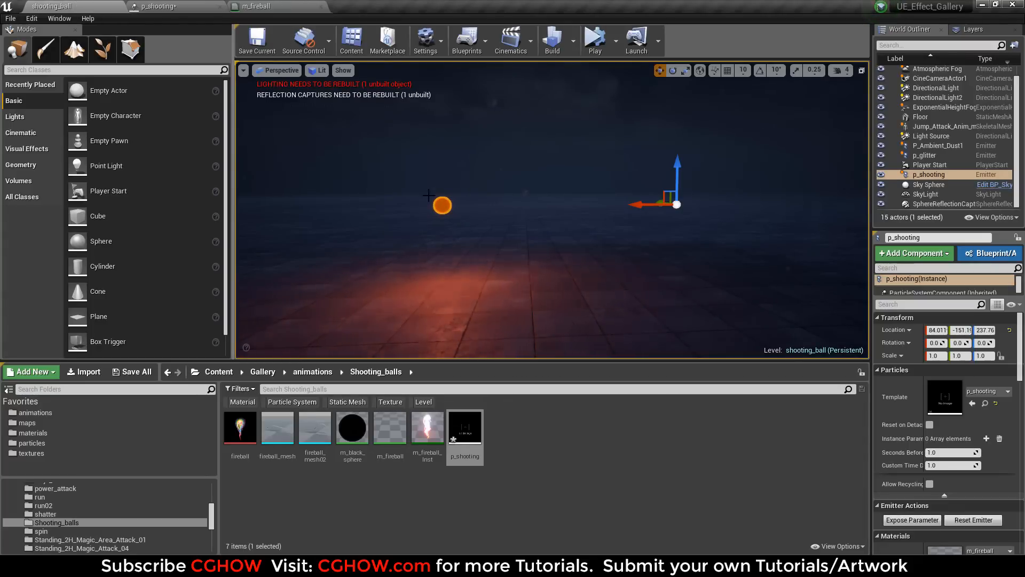
left_click(270, 5)
middle_click(244, 6)
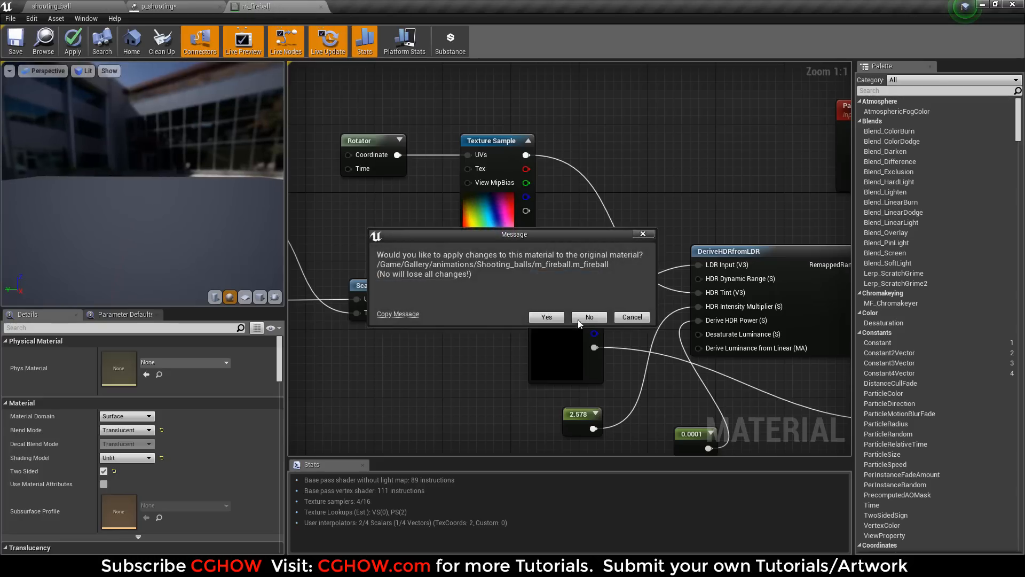
left_click(588, 317)
- Solo the fire emitter, view its particles from another angle, and add the fourth Particle Emitter to the solo preview
left_click(730, 80)
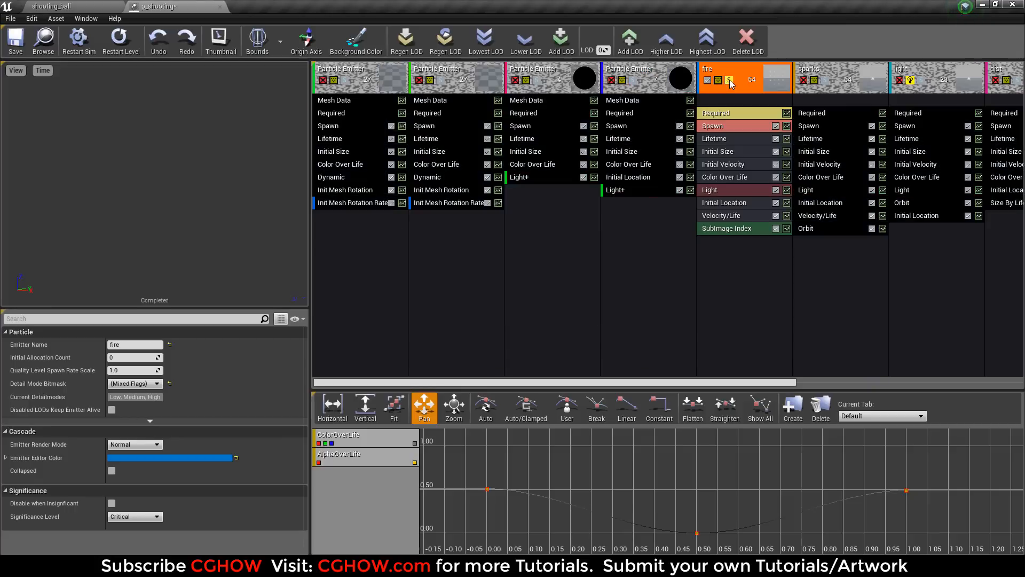
left_click(121, 41)
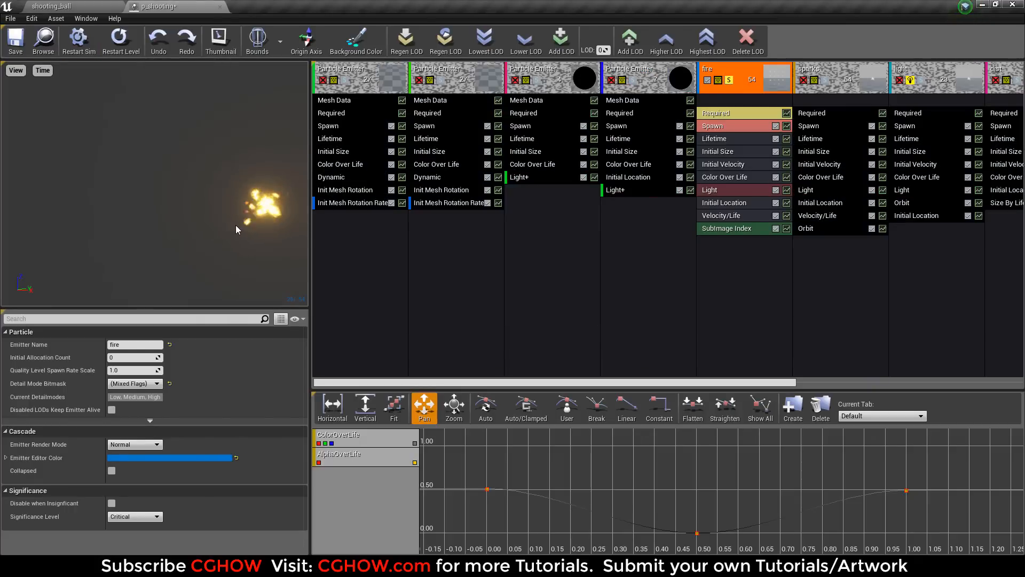
left_click_drag(236, 225, 299, 225)
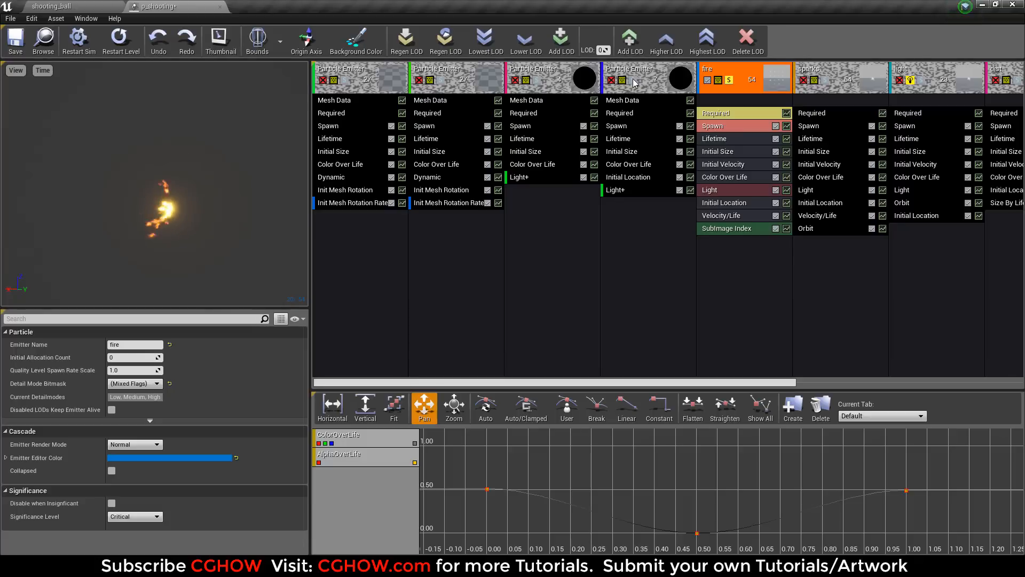
left_click(634, 82)
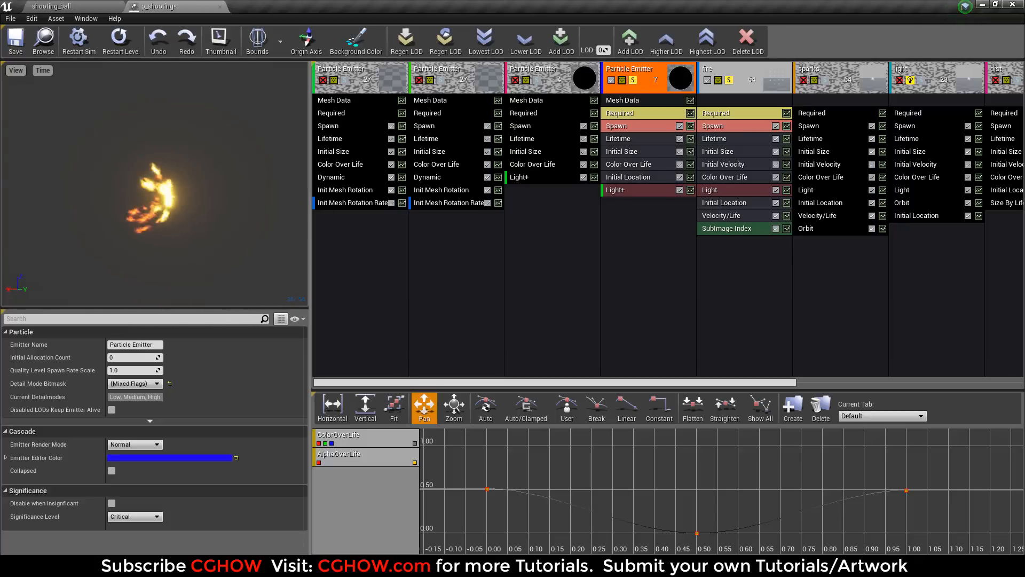
left_click(124, 42)
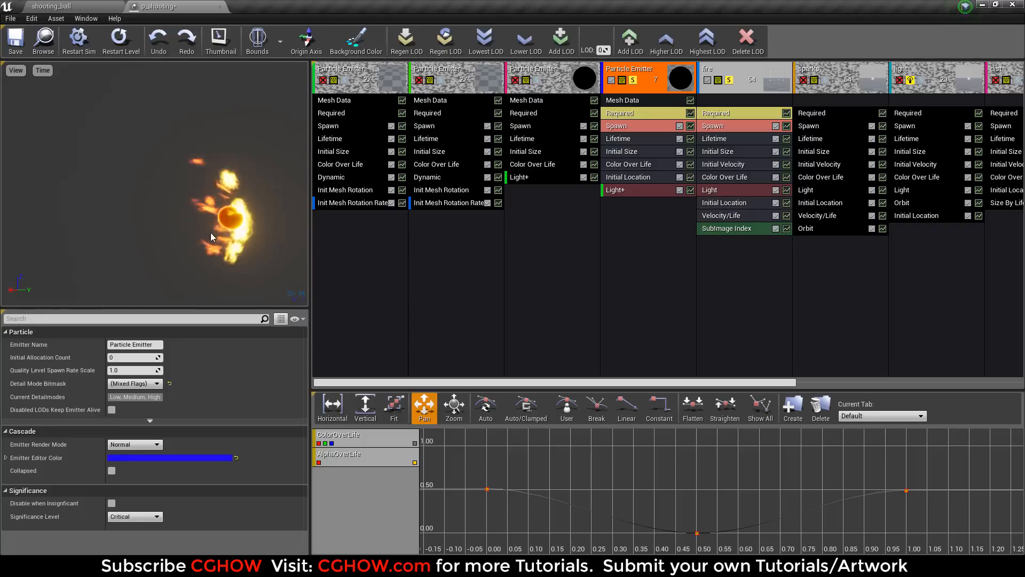
- Open the fire emitter's m_smoke01 material, examine its t_smoke_subUV_4x4_01 texture, and close both assets
left_click(715, 113)
double_click(122, 365)
scroll(427, 320, "down", 2)
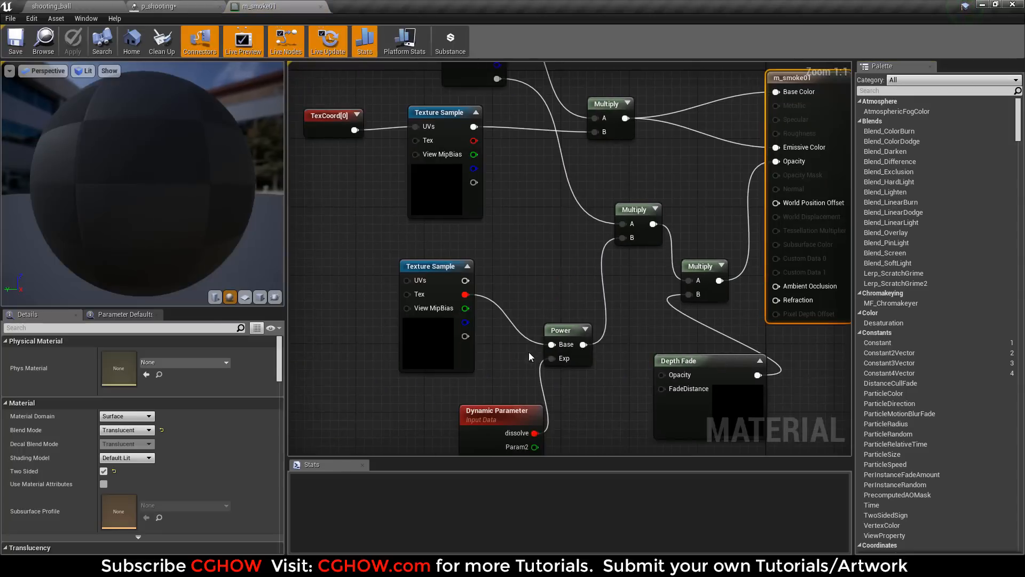
left_click(433, 357)
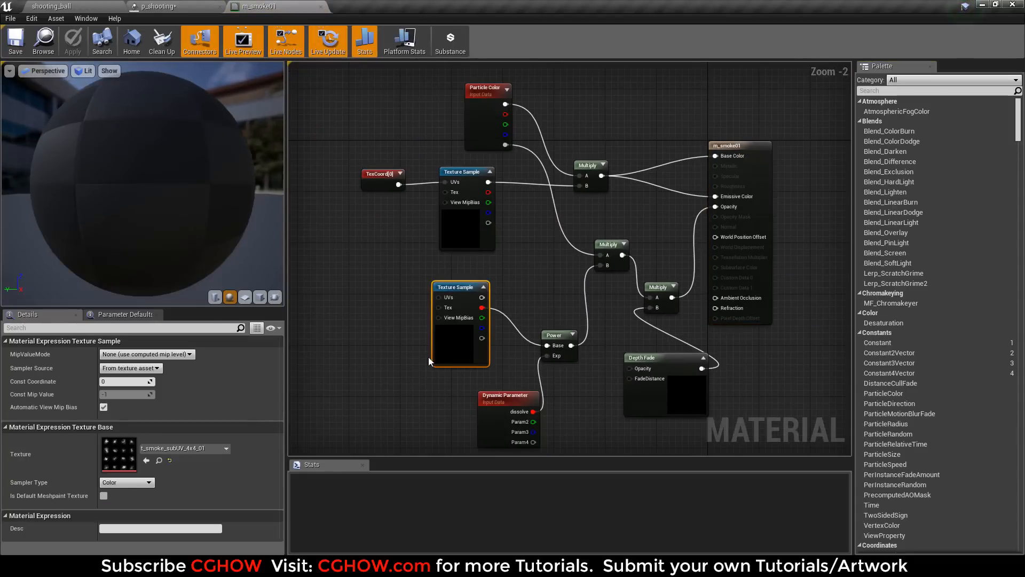
double_click(113, 452)
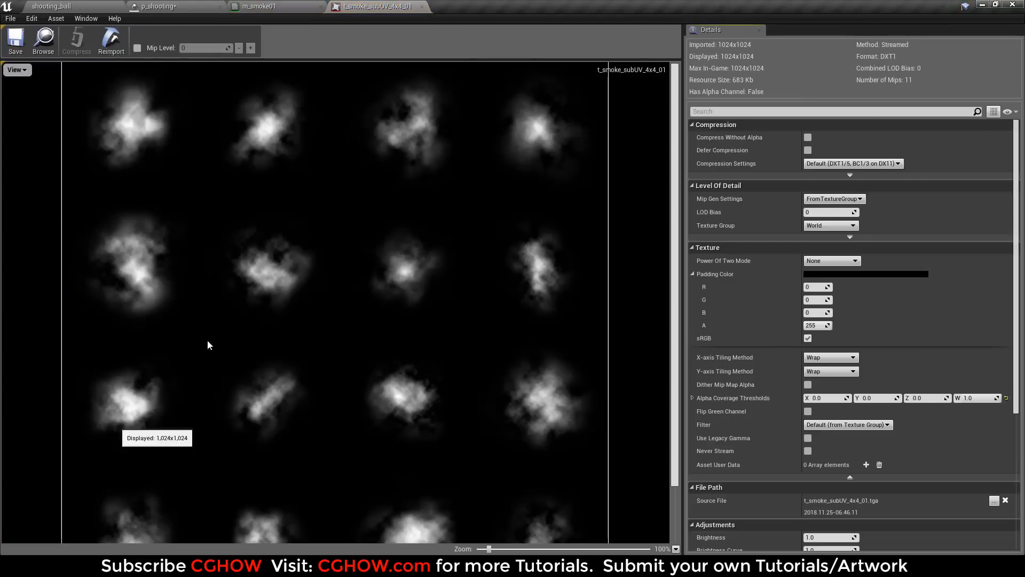
middle_click(363, 4)
middle_click(286, 5)
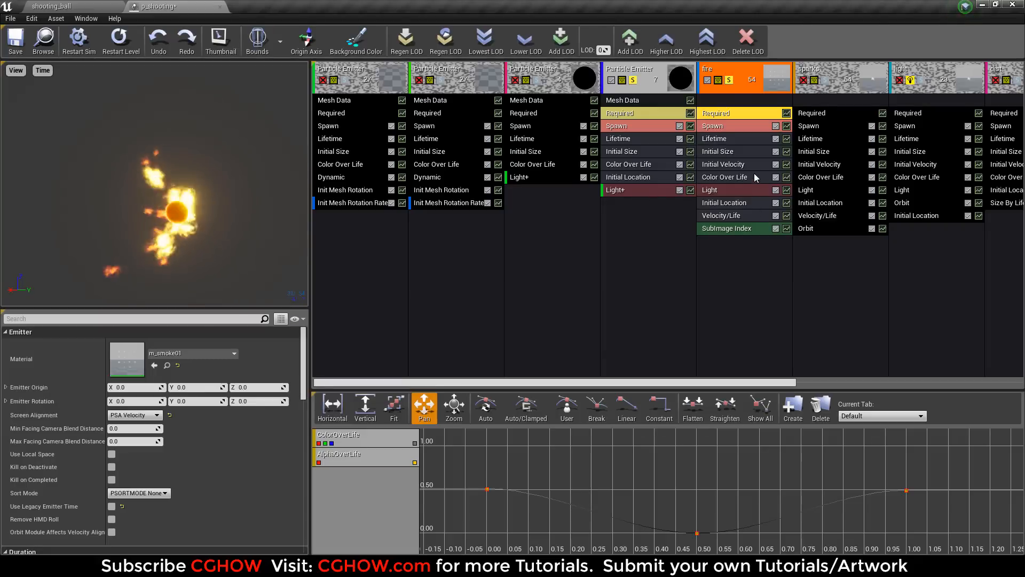
- Examine the fire emitter's Initial Velocity distribution and the curve points of its Velocity/Life module
left_click(737, 165)
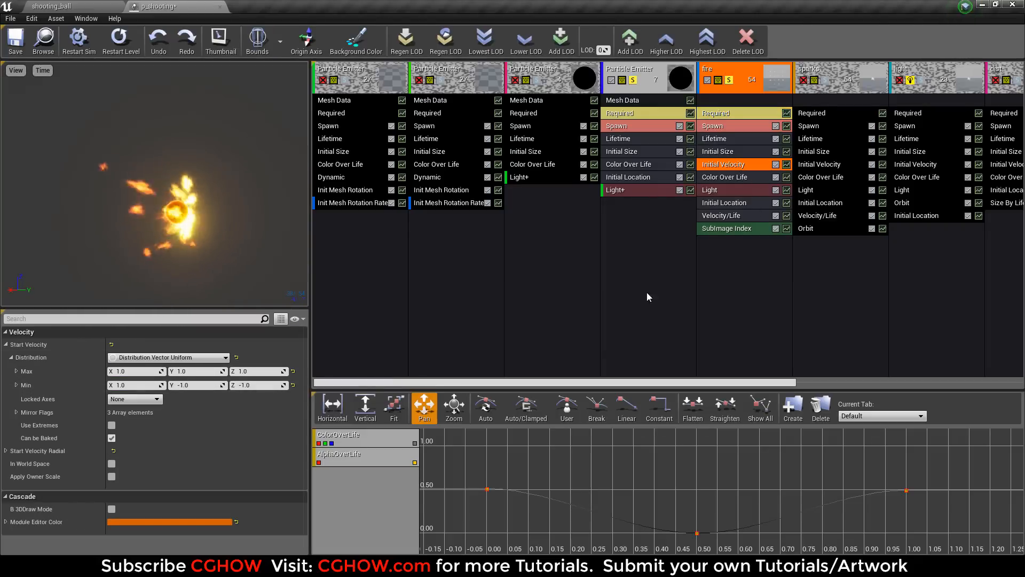
left_click(734, 216)
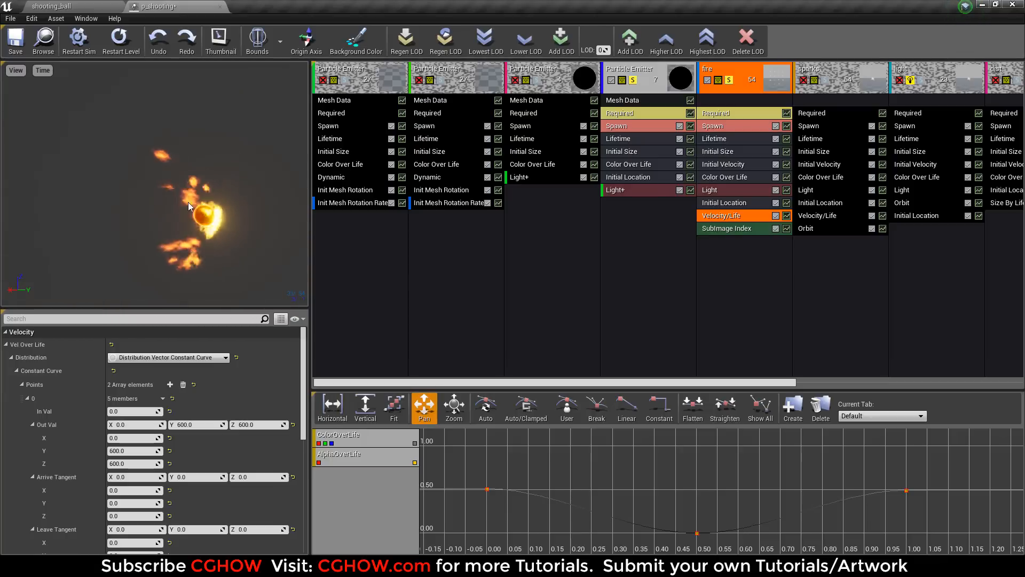
scroll(208, 456, "down", 4)
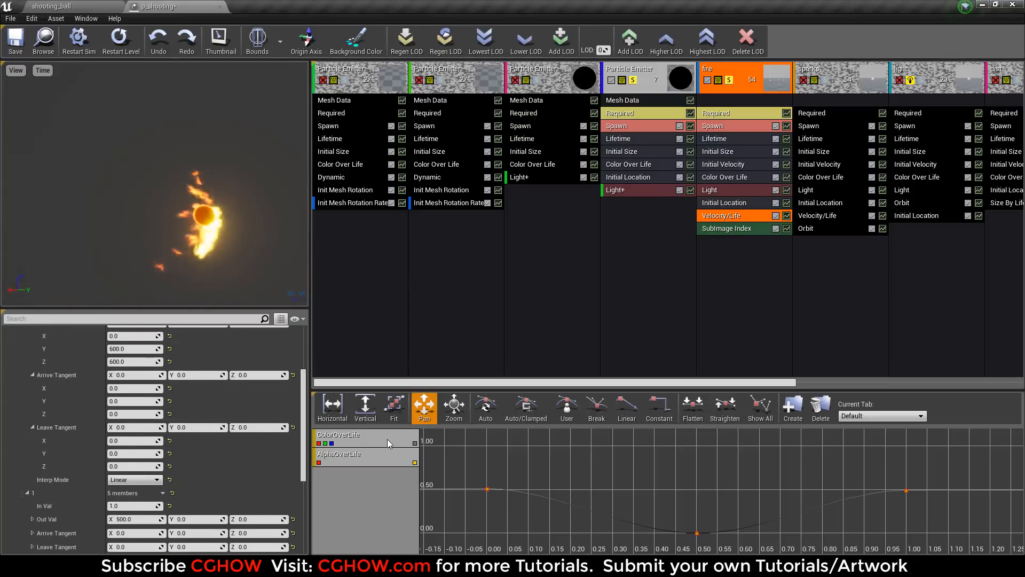
- Clear the curve editor and plot the fire emitter's Velocity/Life curve fitted to the graph view
right_click(389, 442)
left_click(434, 456)
left_click(540, 308)
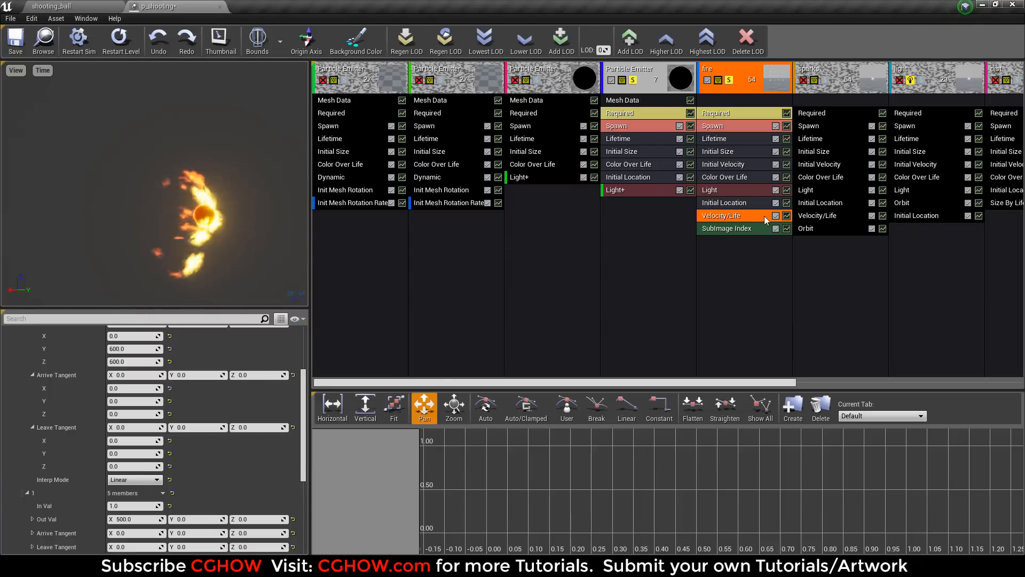
left_click(398, 423)
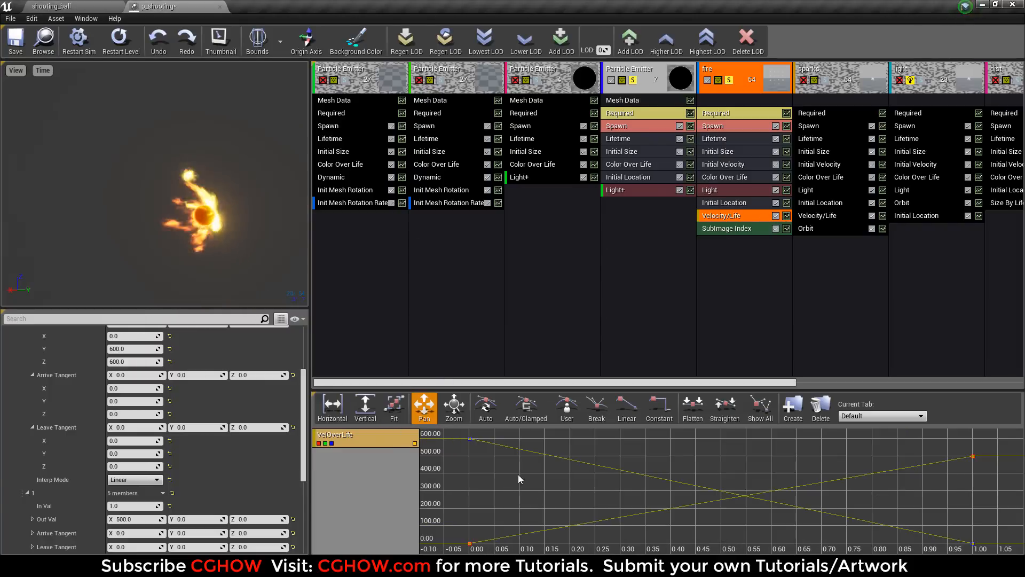
- Remove all curves from the curve editor and review the fire emitter's Light and Velocity/Life modules
right_click(374, 440)
left_click(427, 458)
left_click(540, 307)
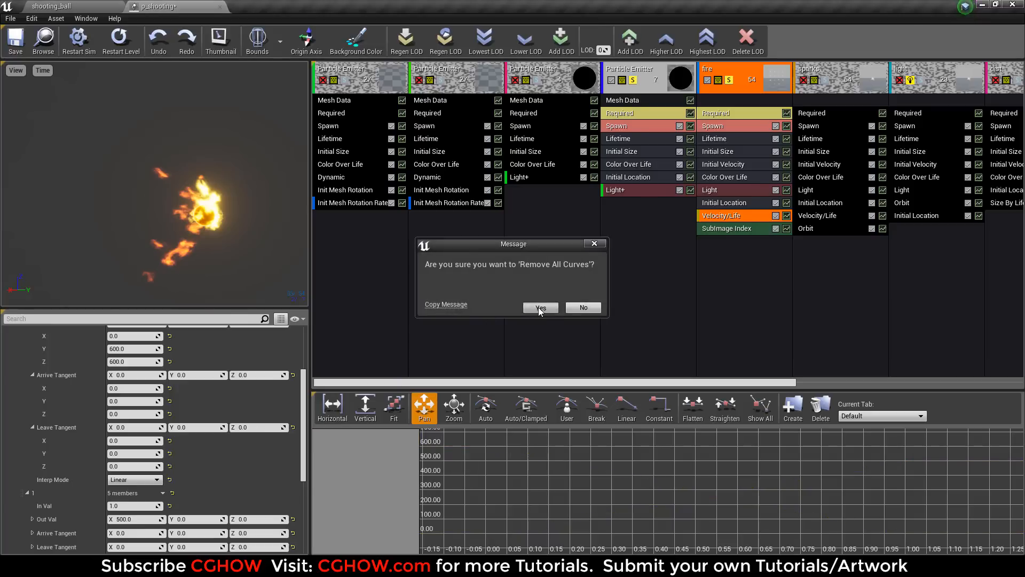
left_click(710, 189)
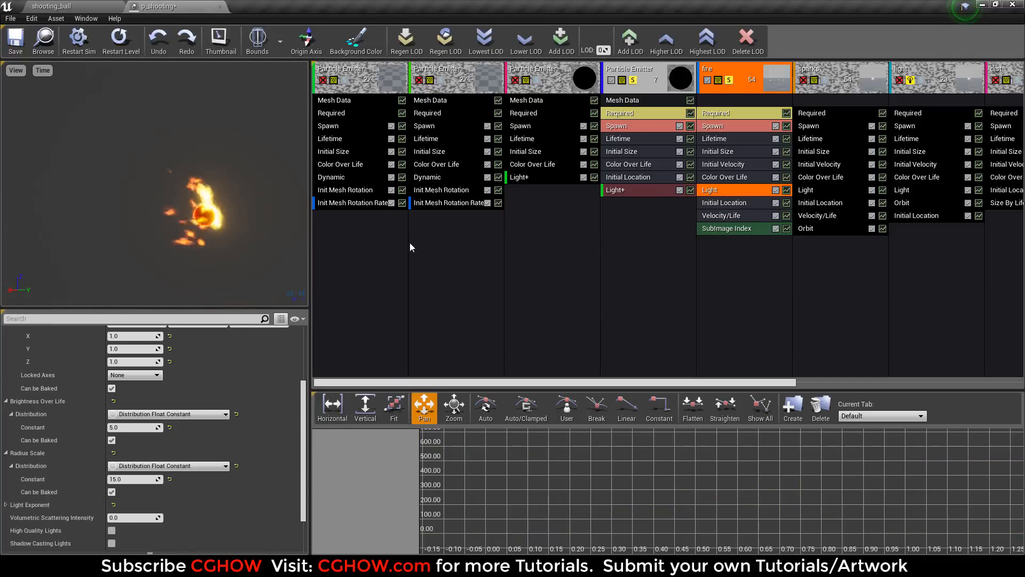
left_click(721, 215)
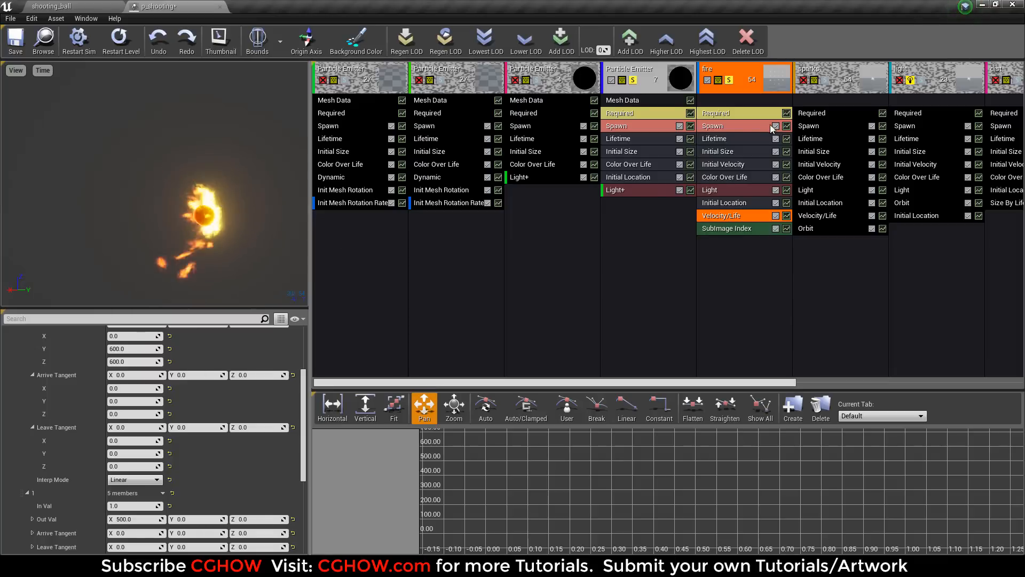
- Clear the fire emitter's solo and solo the sparks emitter alongside the fourth Particle Emitter, restarting the preview
left_click_drag(763, 385, 869, 383)
left_click(567, 81)
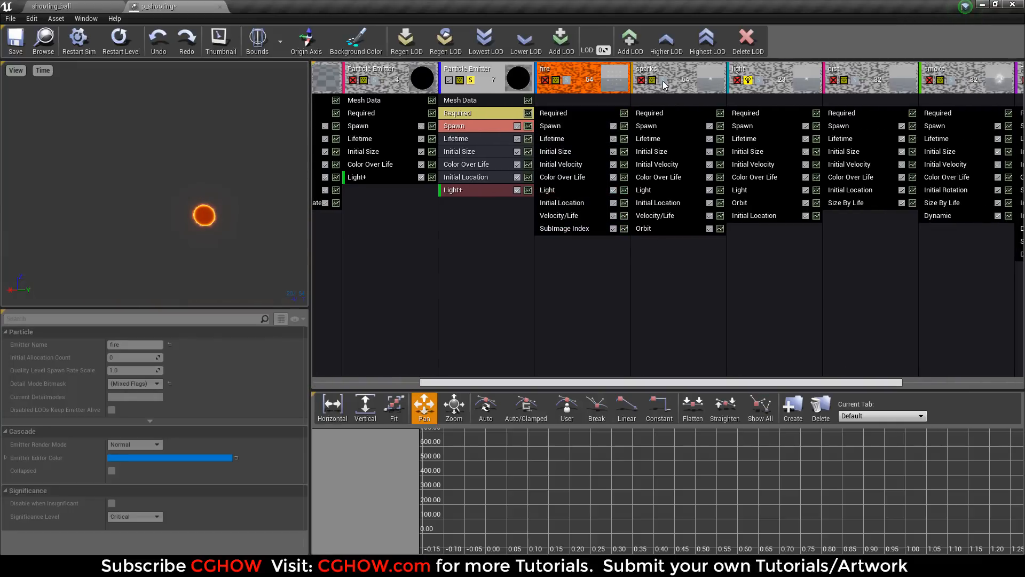
left_click(662, 81)
left_click(122, 43)
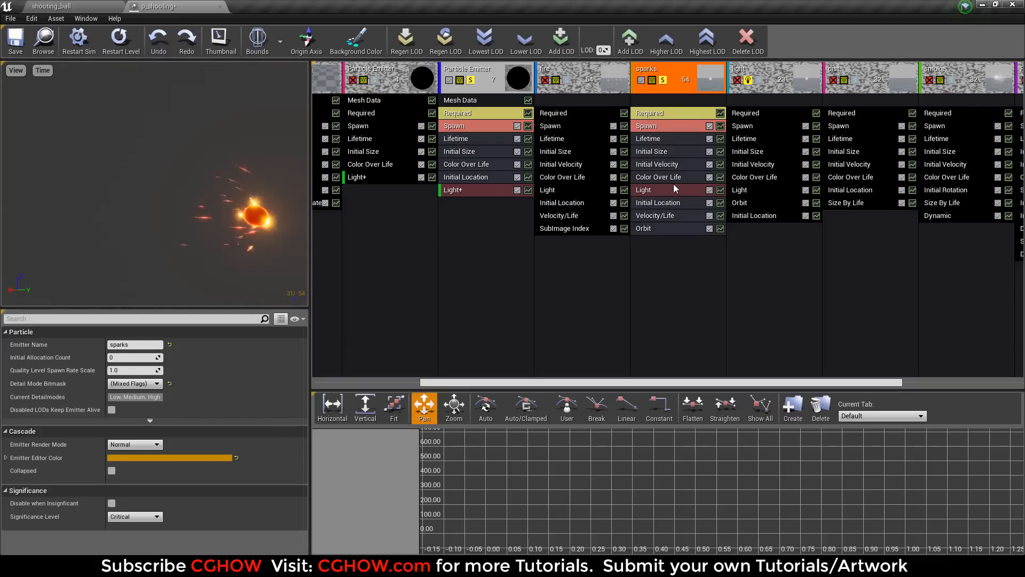
- Examine the sparks emitter's Initial Velocity, Velocity/Life and Orbit modules
left_click(662, 164)
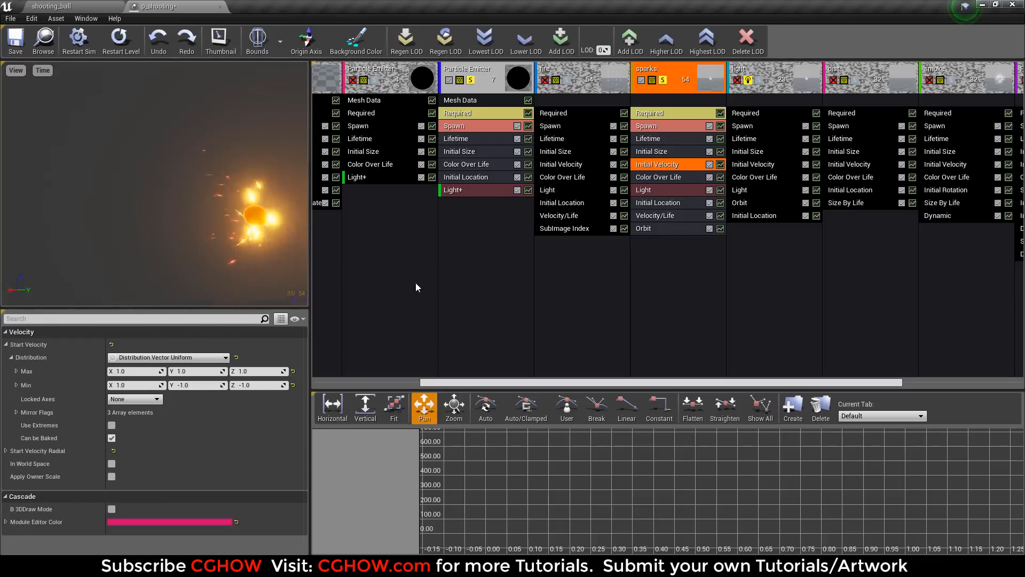
left_click(664, 217)
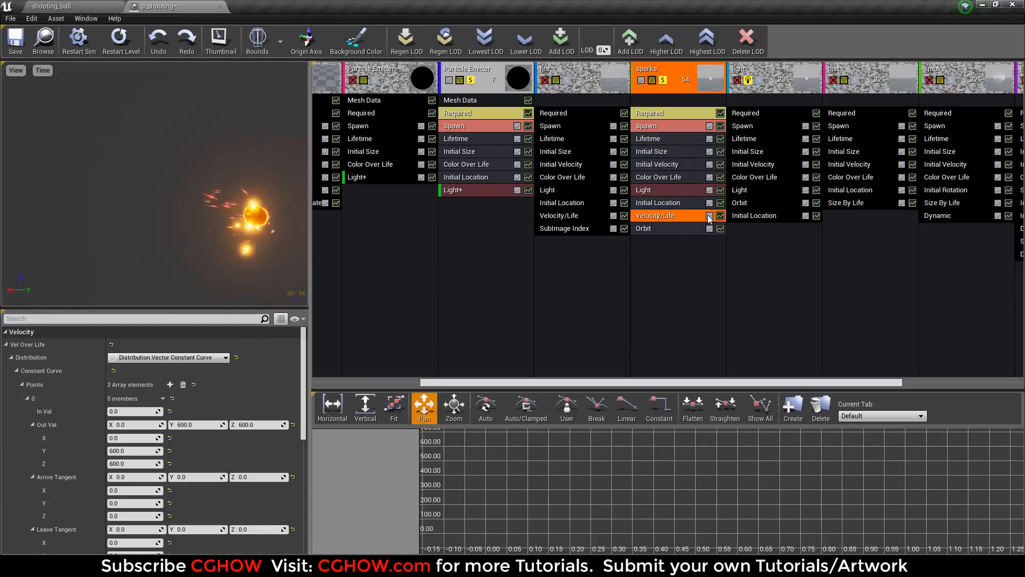
left_click(655, 229)
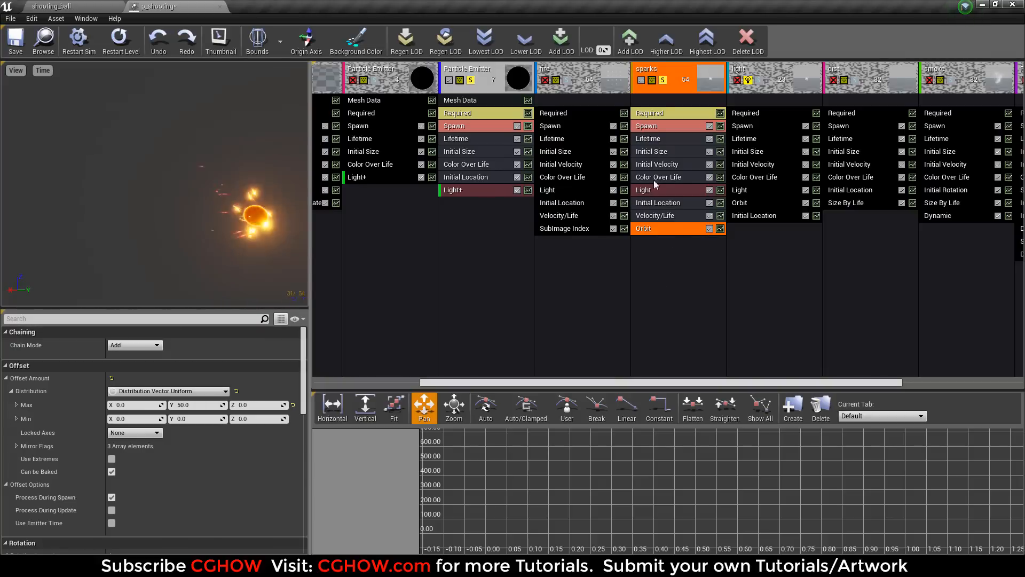
- Open the sparks emitter's M_Spark material, examine its Particle Color and Texture Sample connections, and close it
left_click(655, 114)
double_click(121, 371)
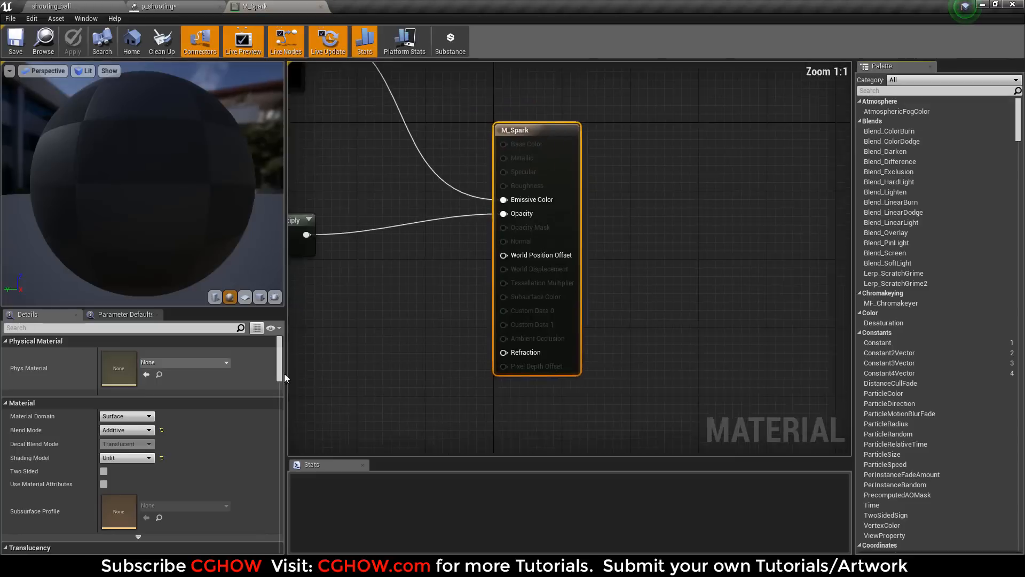
right_click_drag(363, 339, 625, 357)
mouse_move(400, 305)
right_mouse_down()
mouse_move(536, 336)
mouse_move(546, 327)
right_mouse_up()
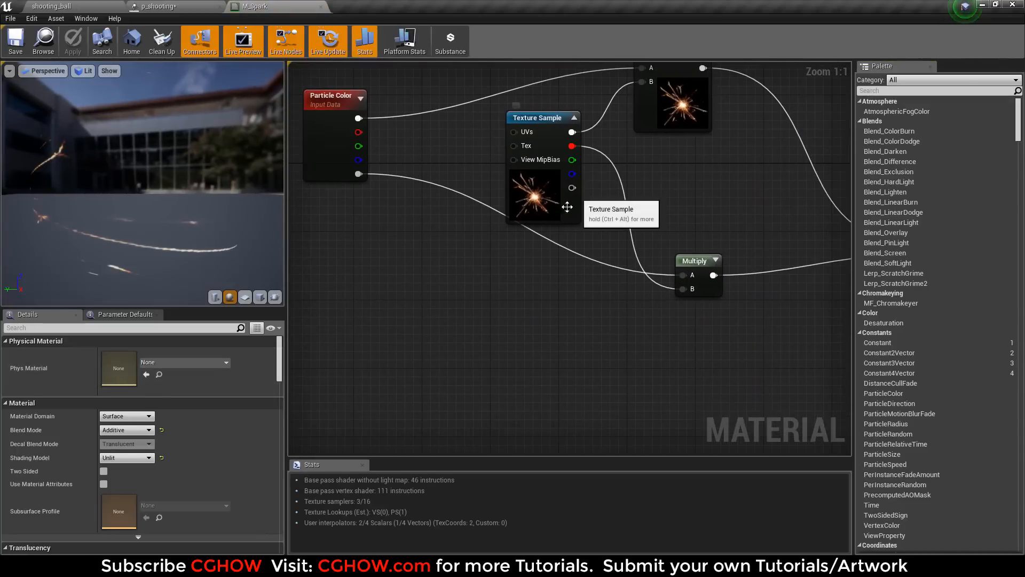
left_click(320, 6)
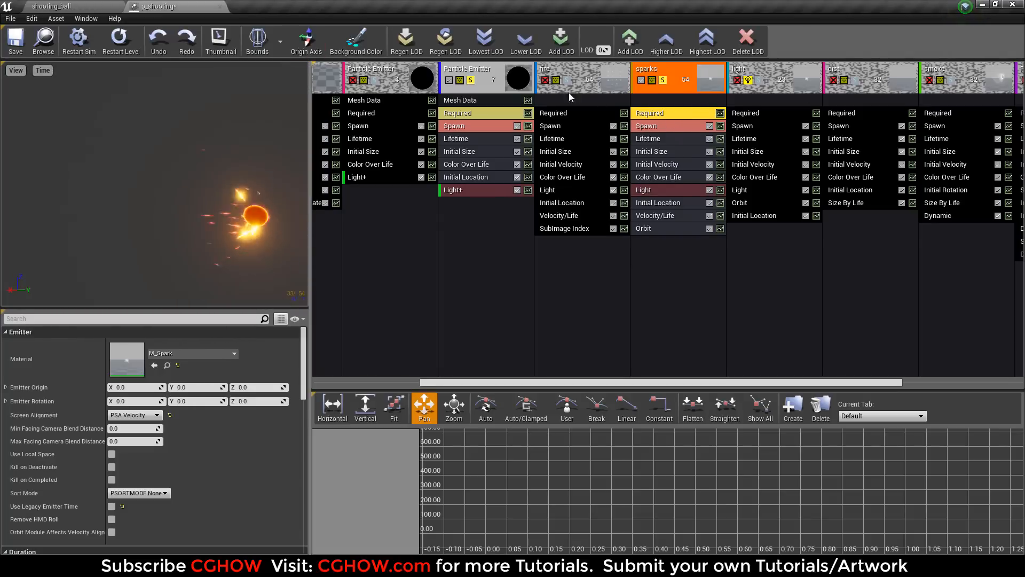
- Clear the solos on sparks and the fourth Particle Emitter, solo the light emitter, and view it in the shooting_ball level
left_click(663, 82)
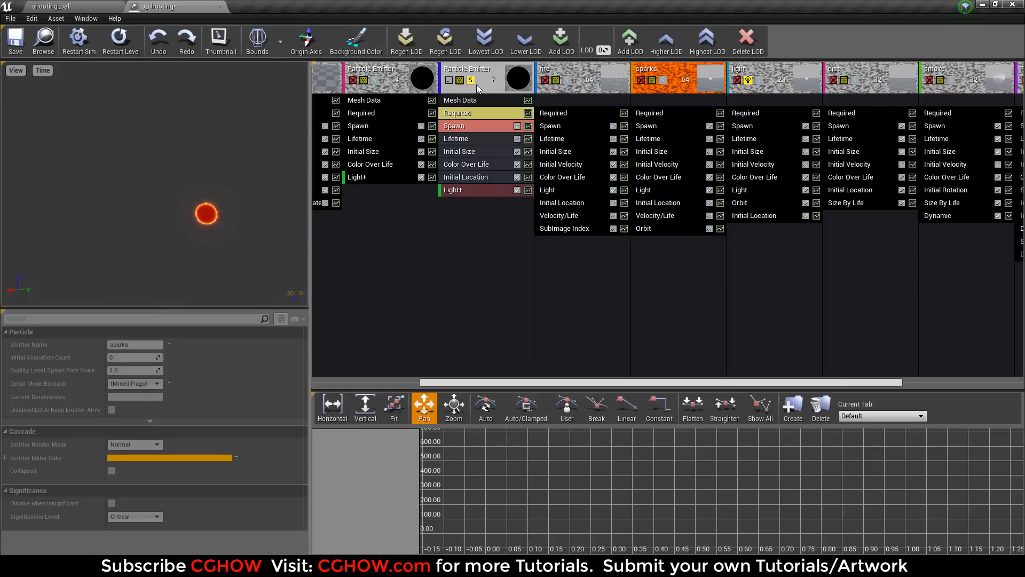
left_click(472, 81)
left_click(758, 82)
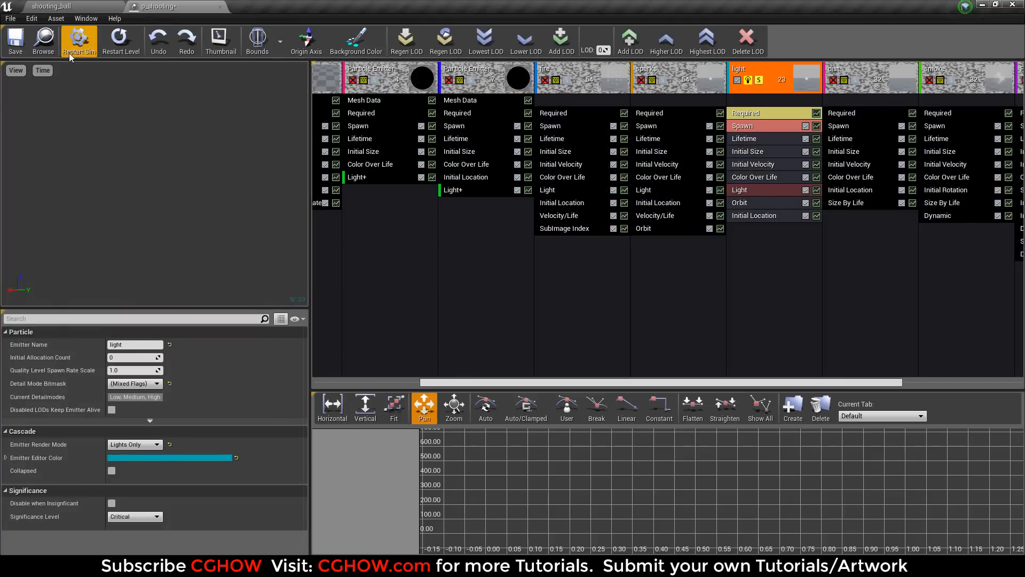
left_click(73, 7)
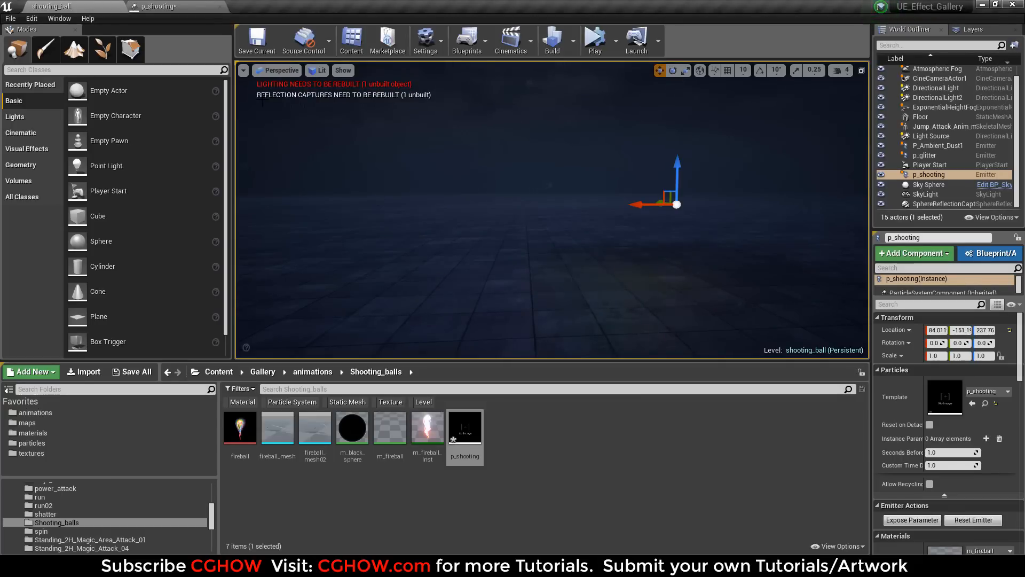
- Clear the solo on the light emitter, solo the dist emitter, restart the level's effect and view it in the shooting_ball level
left_click(220, 7)
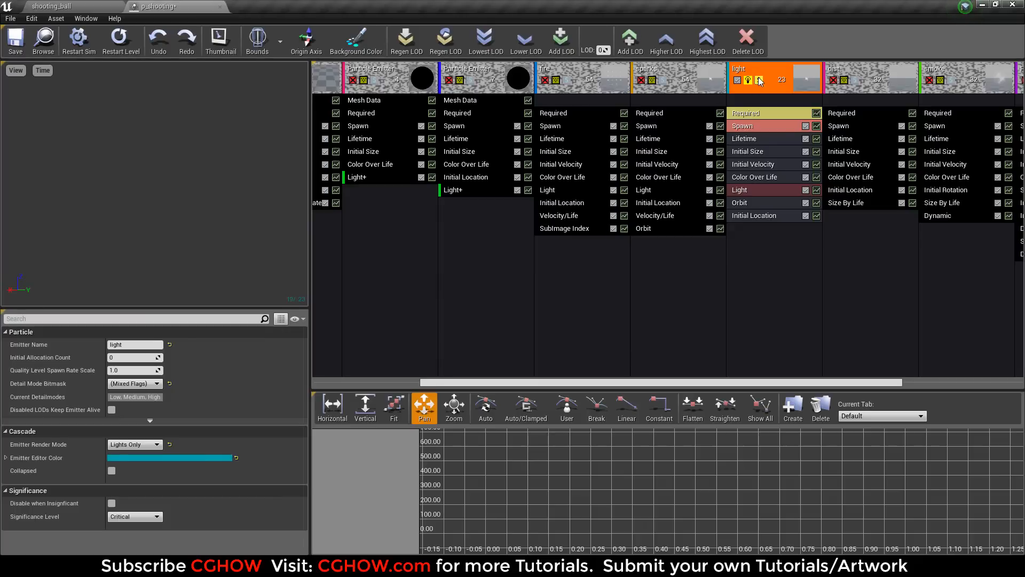
left_click(759, 80)
left_click(856, 81)
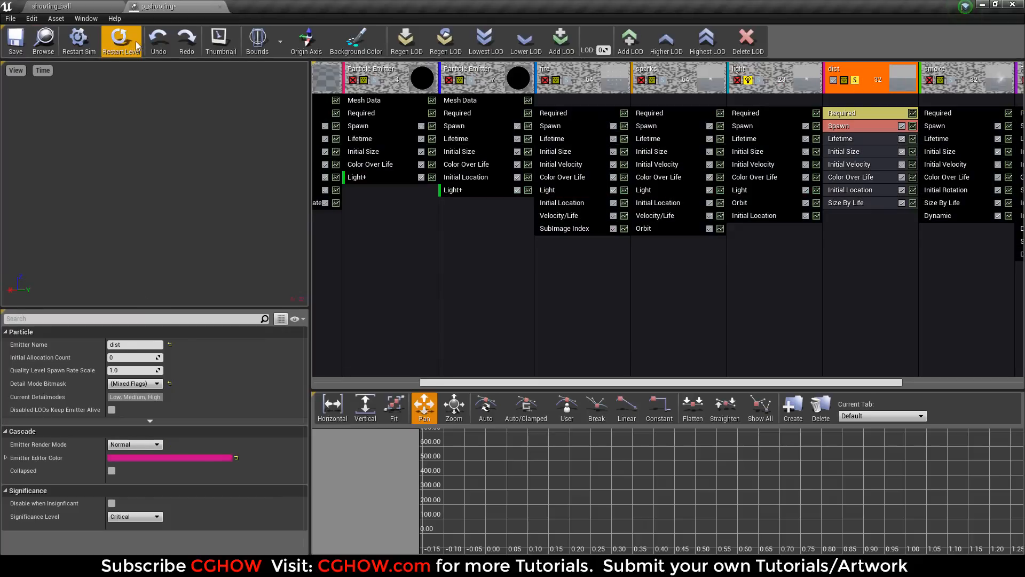
left_click(119, 41)
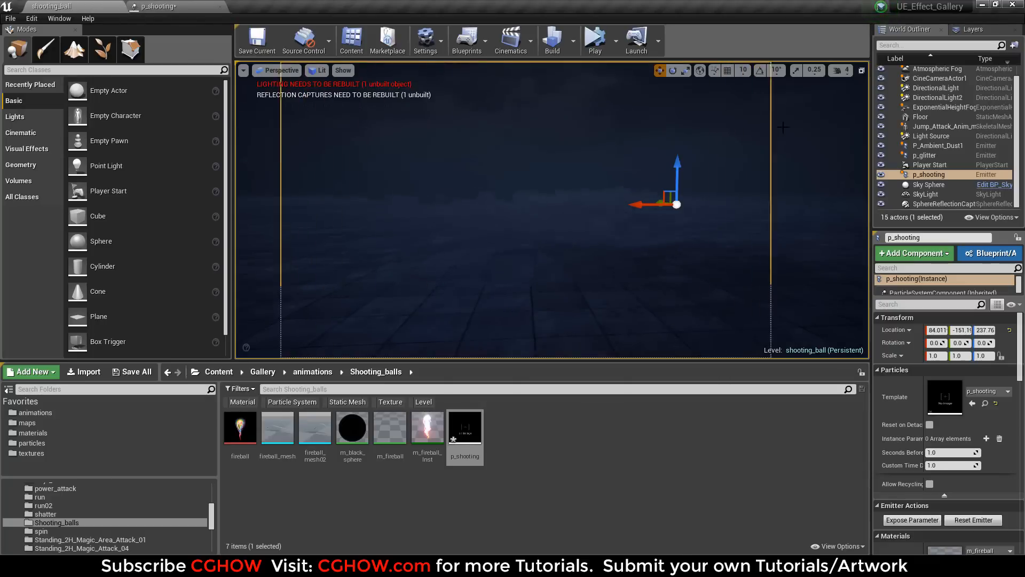
left_click(783, 151)
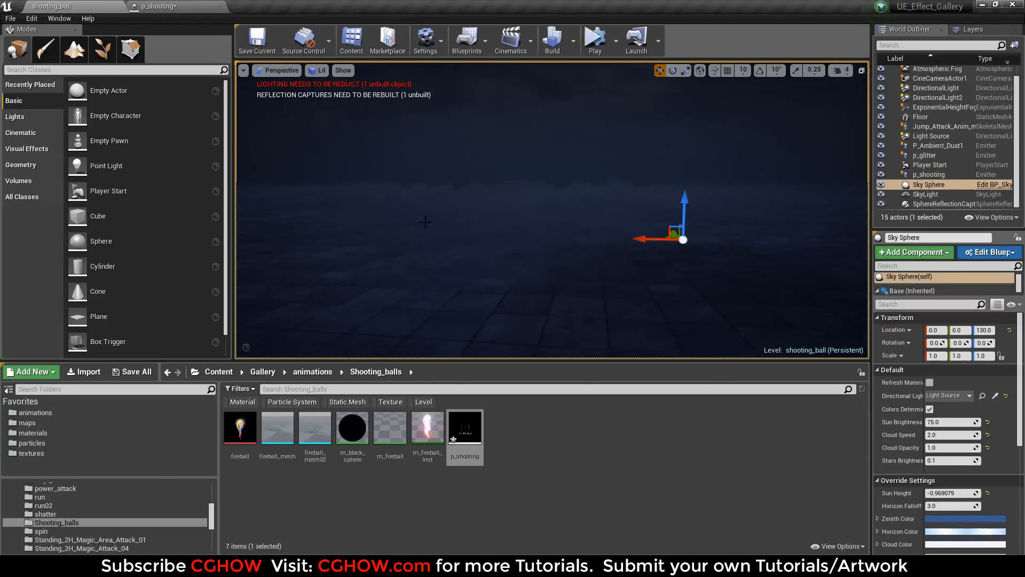
- Examine the dist emitter's Initial Velocity and its M_Heat_Distortion material's Texture Sample, Lerp and Normal connections, closing the material when done
left_click(169, 6)
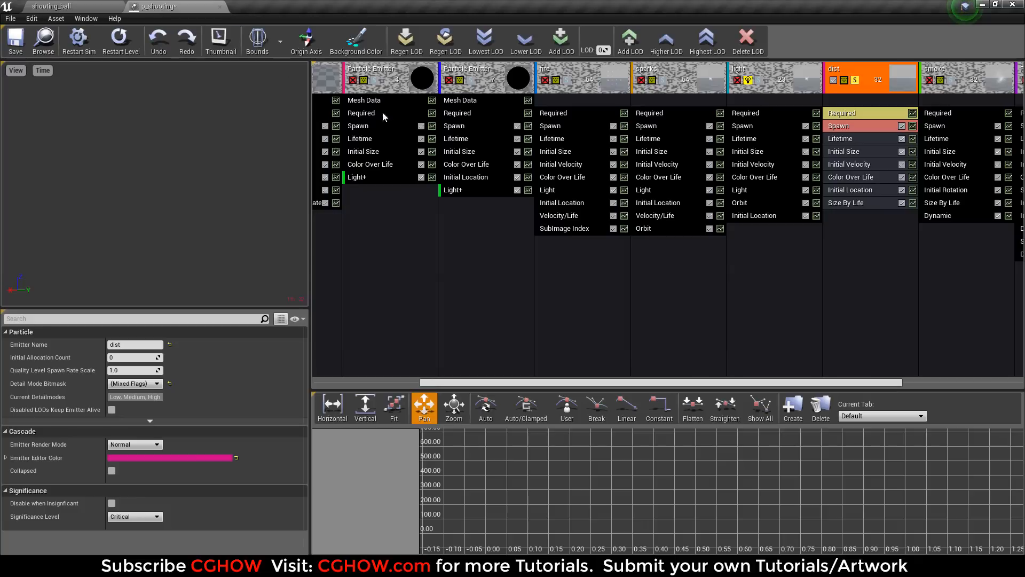
left_click(859, 164)
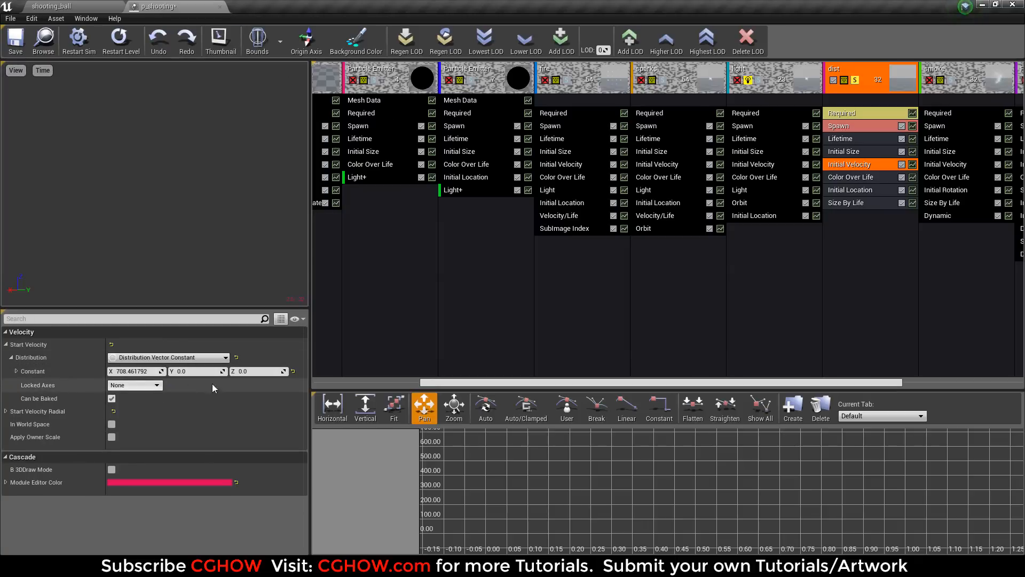
left_click(851, 115)
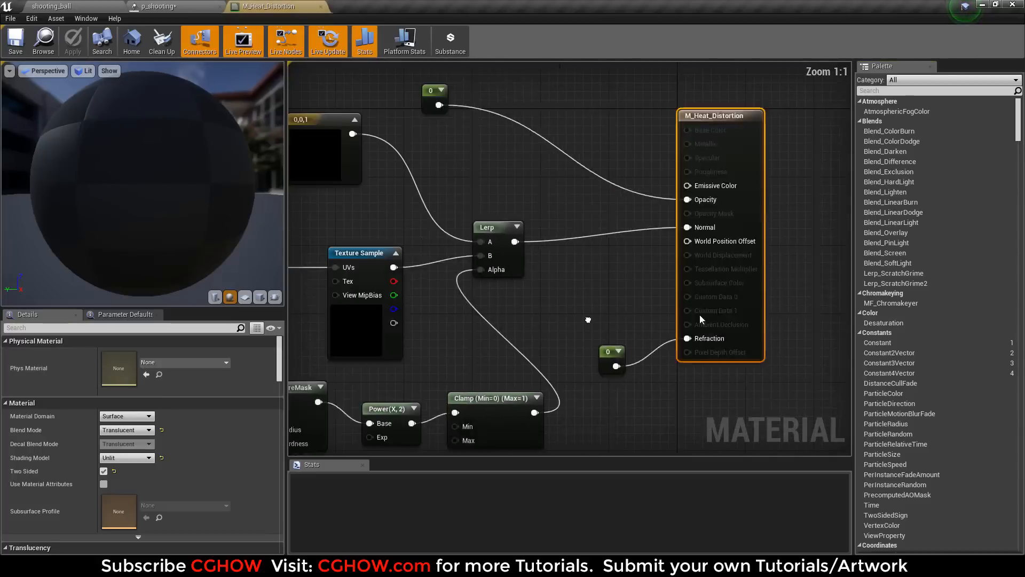
left_click(465, 325)
right_click_drag(404, 351, 185, 380)
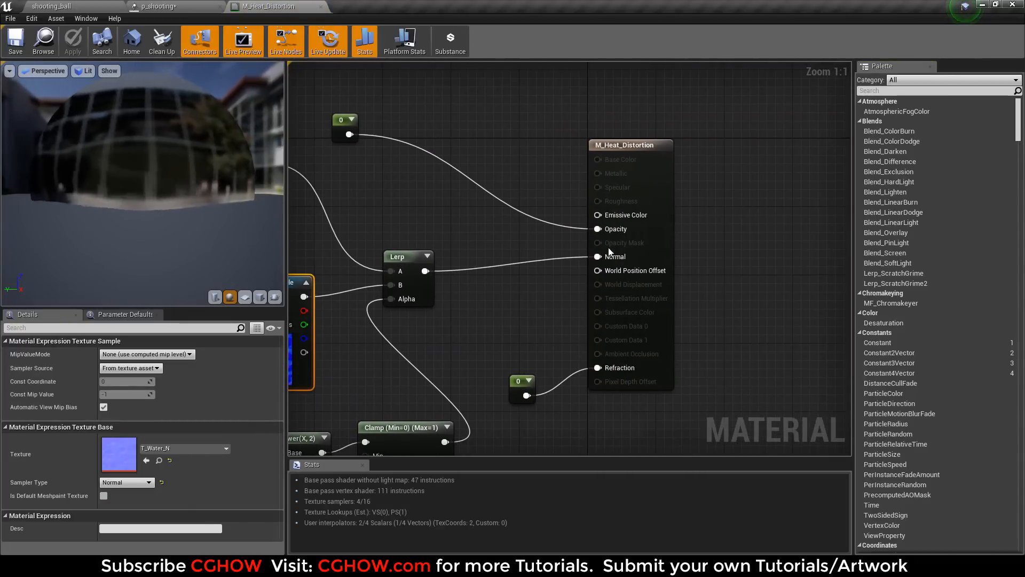
right_click_drag(492, 338, 686, 299)
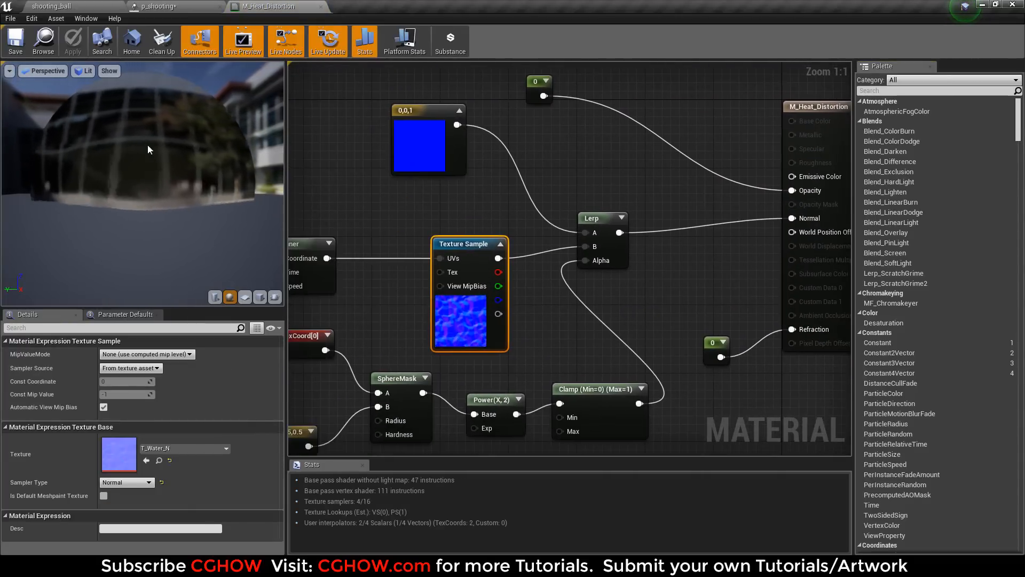
left_click(320, 6)
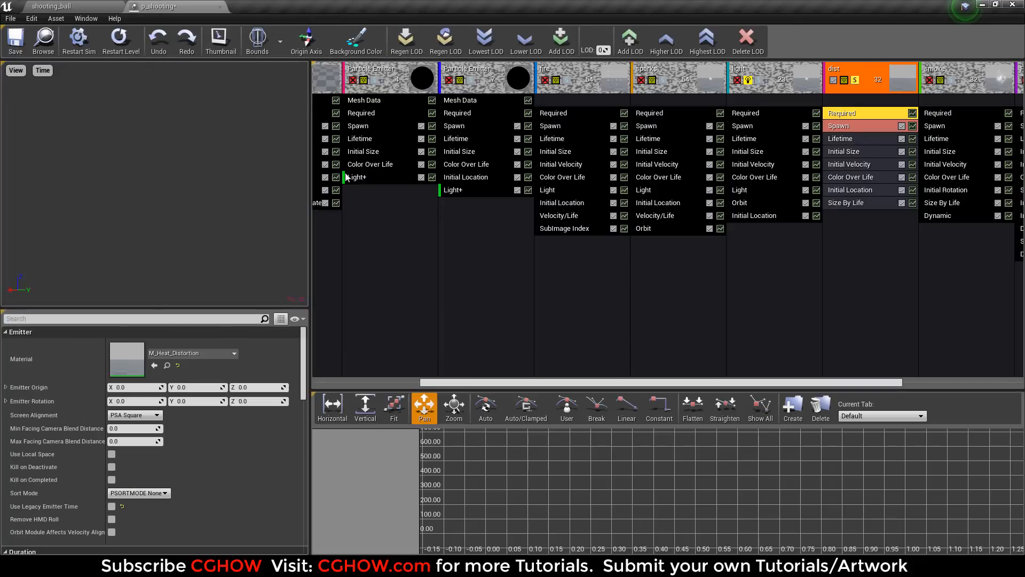
- Recheck the distortion in the level, clear the dist solo, and solo the smoke emitter to view it in the level
left_click(63, 6)
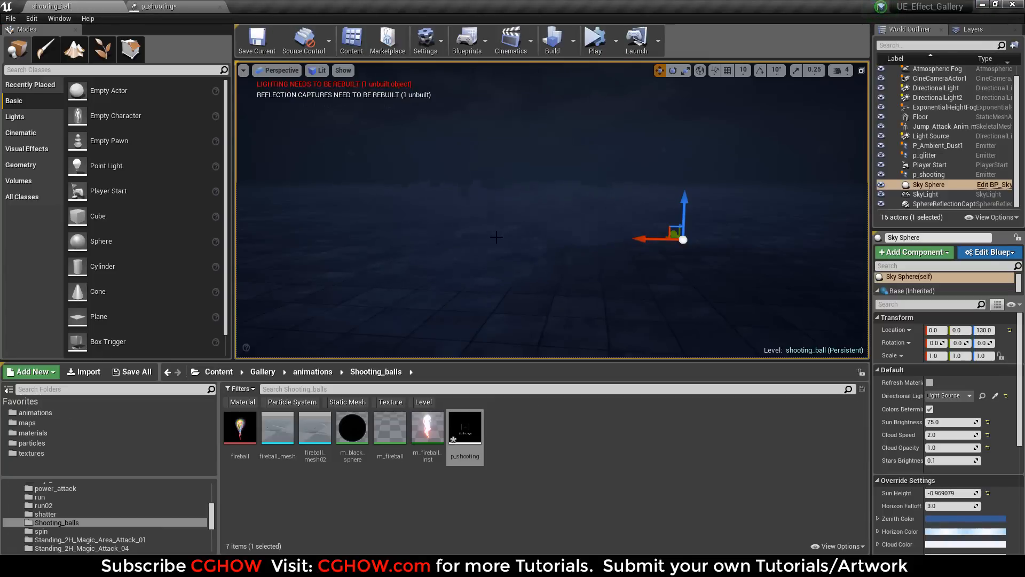
left_click(162, 7)
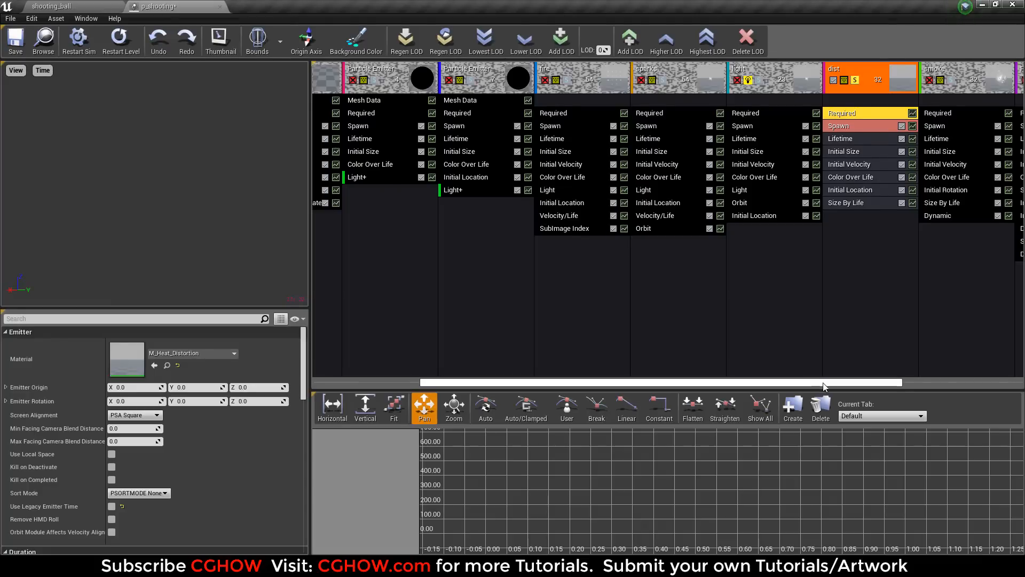
left_click_drag(824, 386, 943, 383)
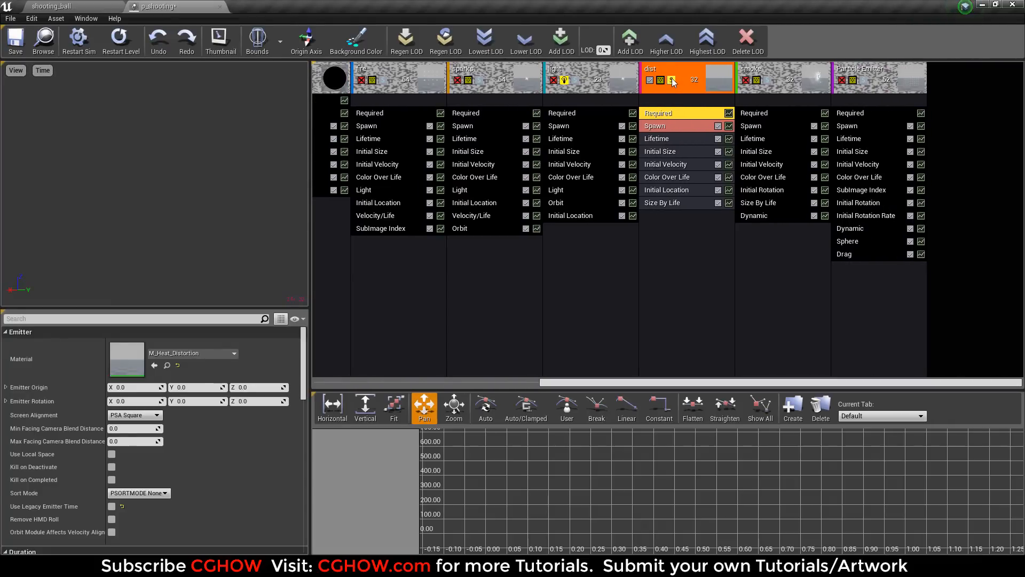
left_click(671, 80)
left_click(768, 80)
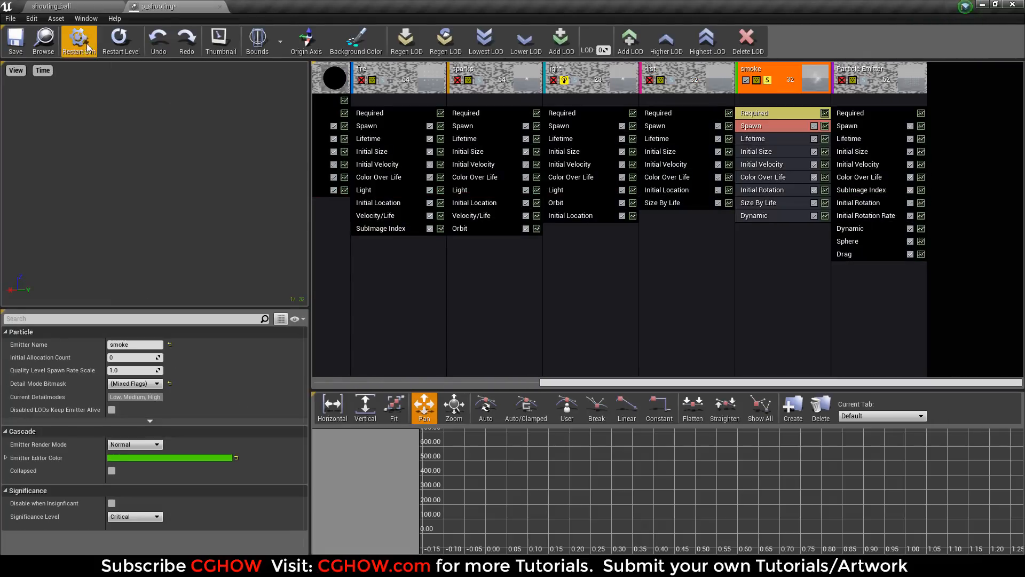
left_click(78, 8)
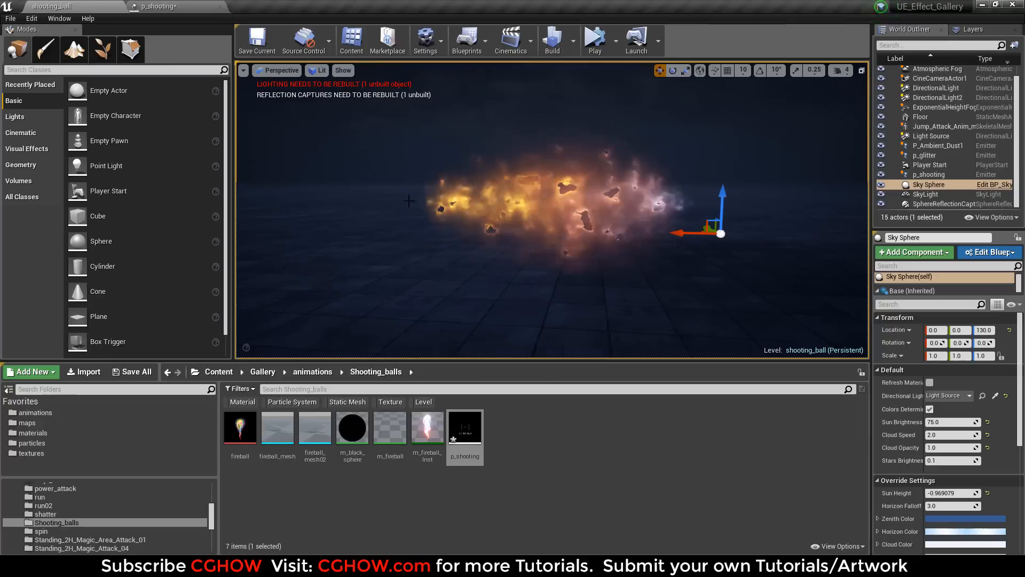
- Examine the smoke emitter's Size By Life multiplier curve fitted in the curve editor
left_click(188, 5)
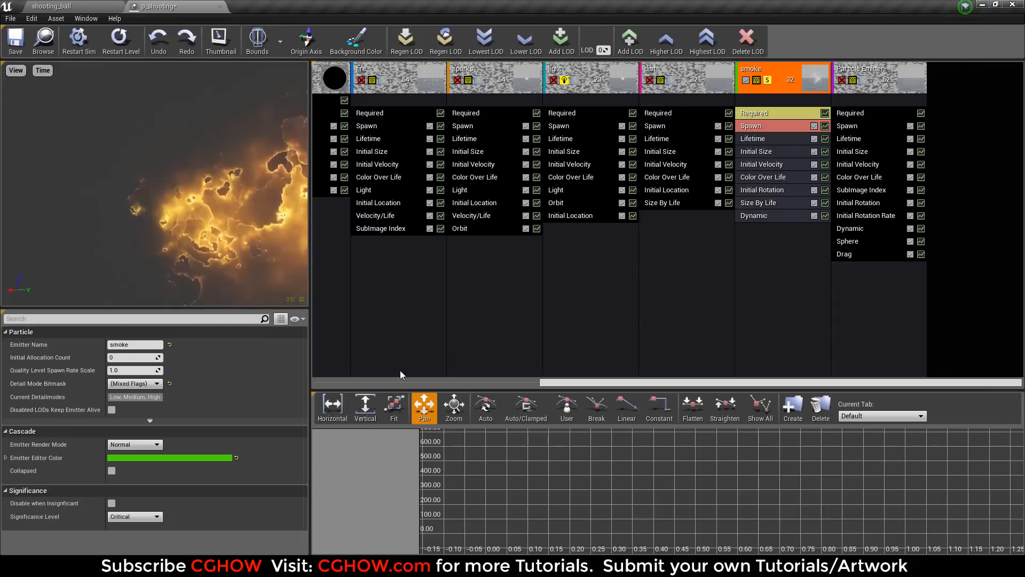
left_click(825, 202)
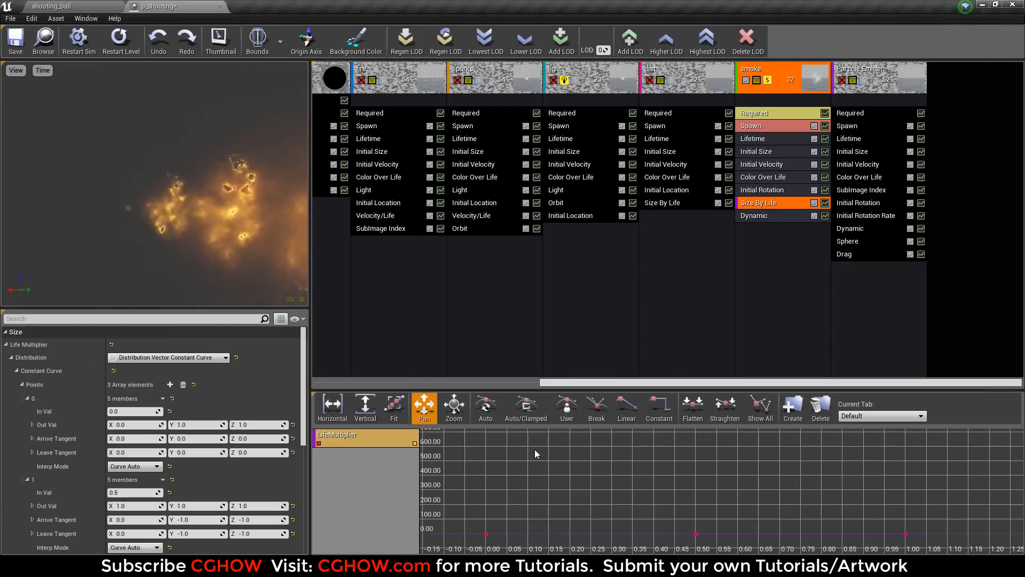
left_click(395, 409)
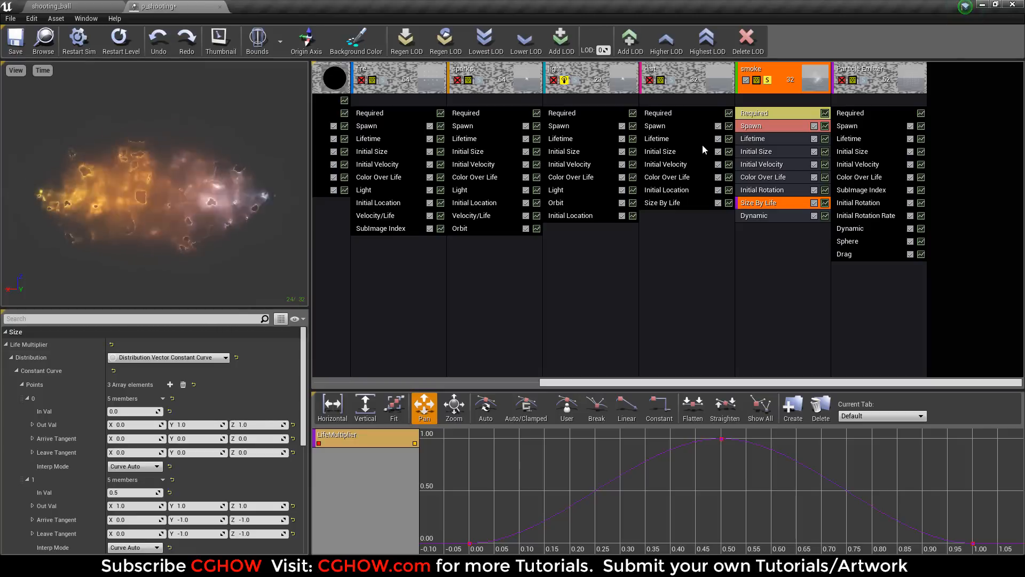
- Examine the three colour points of the smoke emitter's Color Over Life module
left_click(787, 178)
scroll(151, 406, "down", 5)
scroll(184, 422, "down", 3)
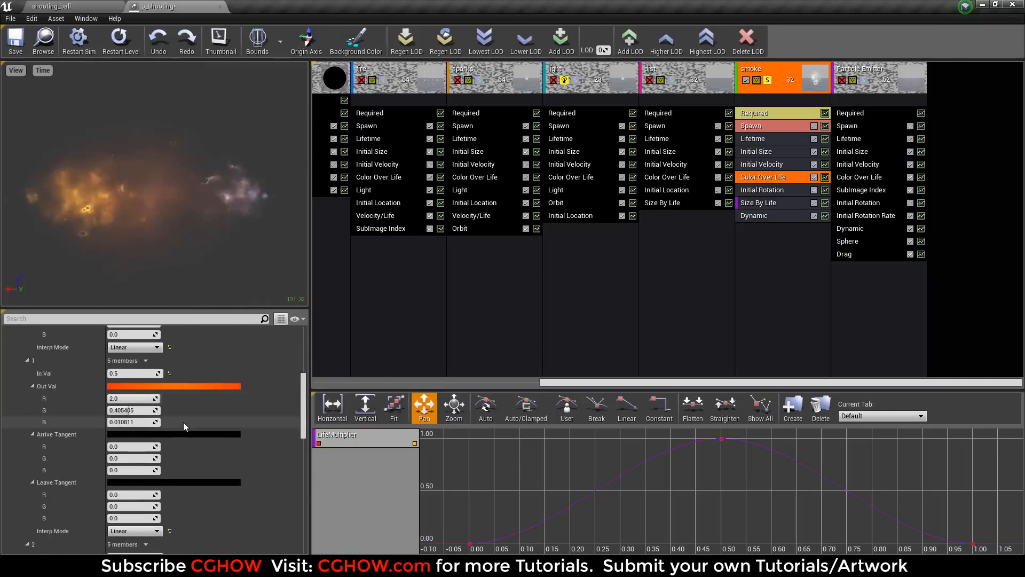
scroll(181, 421, "up", 8)
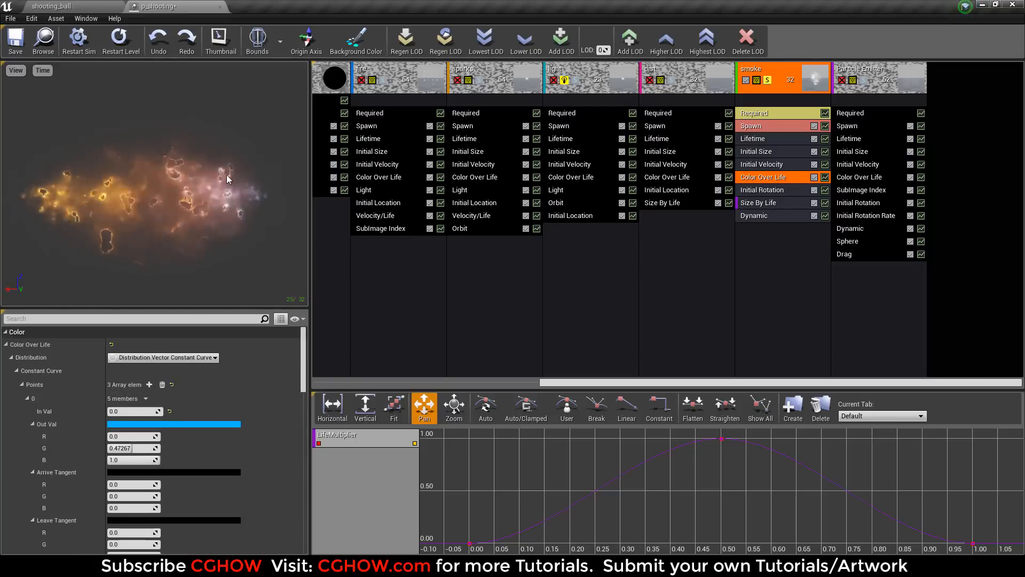
scroll(220, 451, "down", 4)
scroll(171, 443, "down", 5)
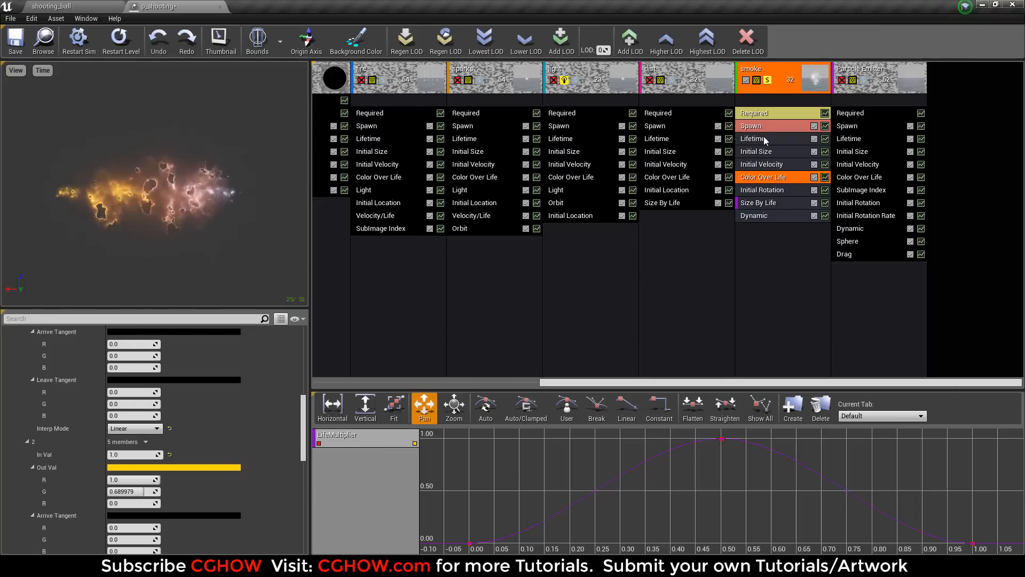
- Open the smoke emitter's m_glow03 material, preview it on a cube and examine its tiled noise texture nodes
left_click(762, 115)
scroll(185, 408, "up", 8)
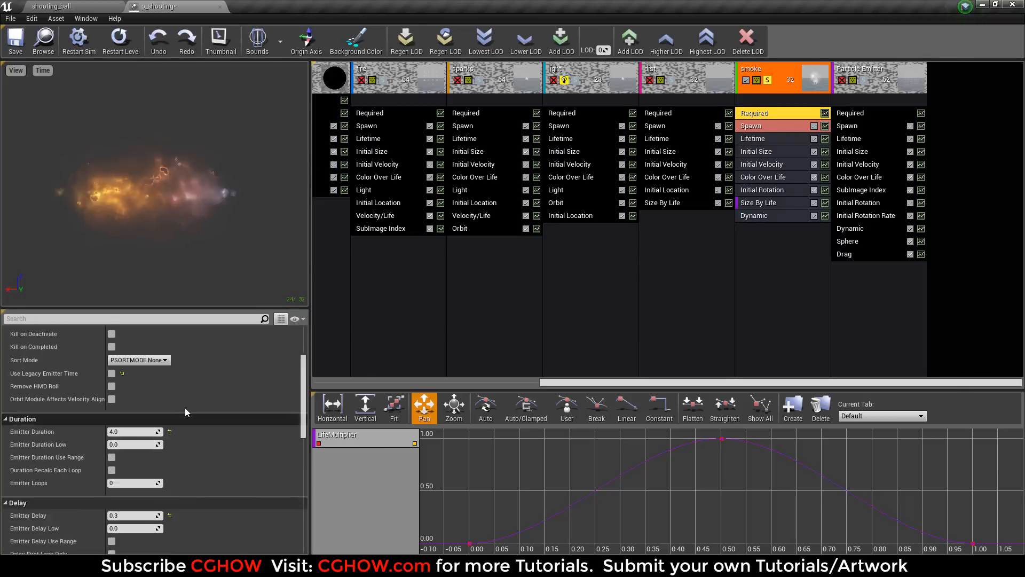
double_click(126, 359)
right_click_drag(428, 309, 751, 277)
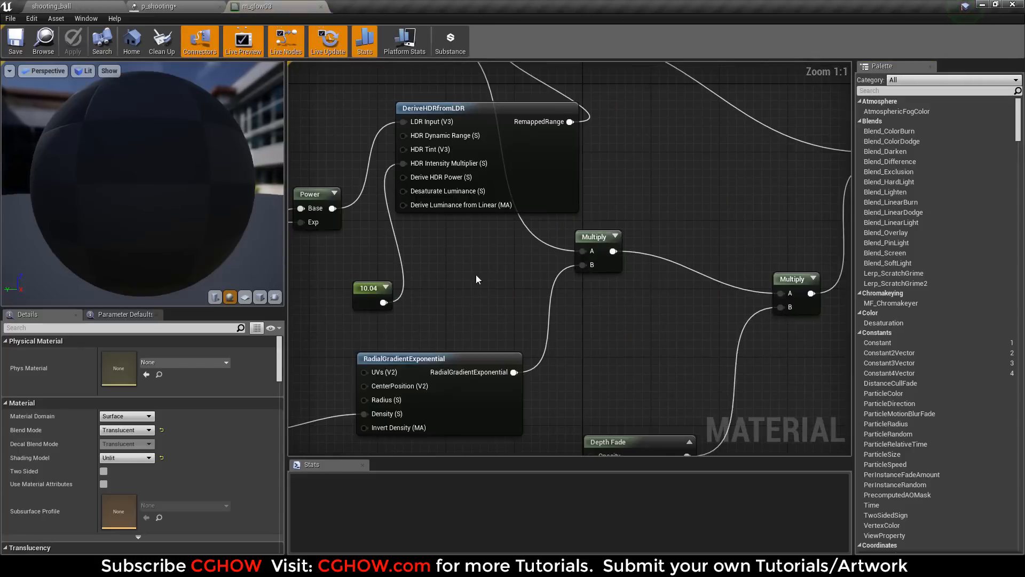
scroll(476, 277, "down", 3)
right_click_drag(351, 314, 628, 280)
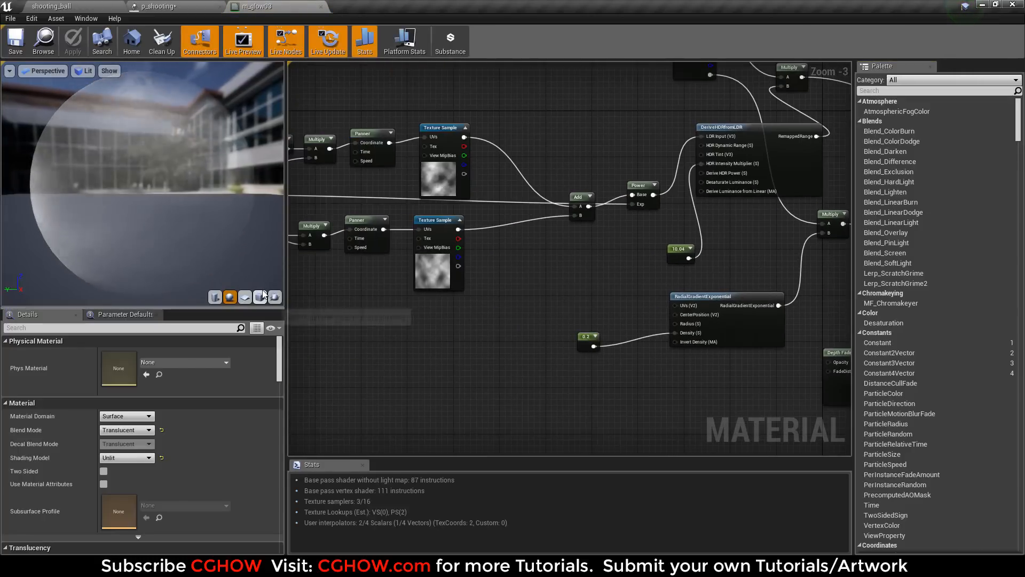
right_click_drag(388, 198, 492, 212)
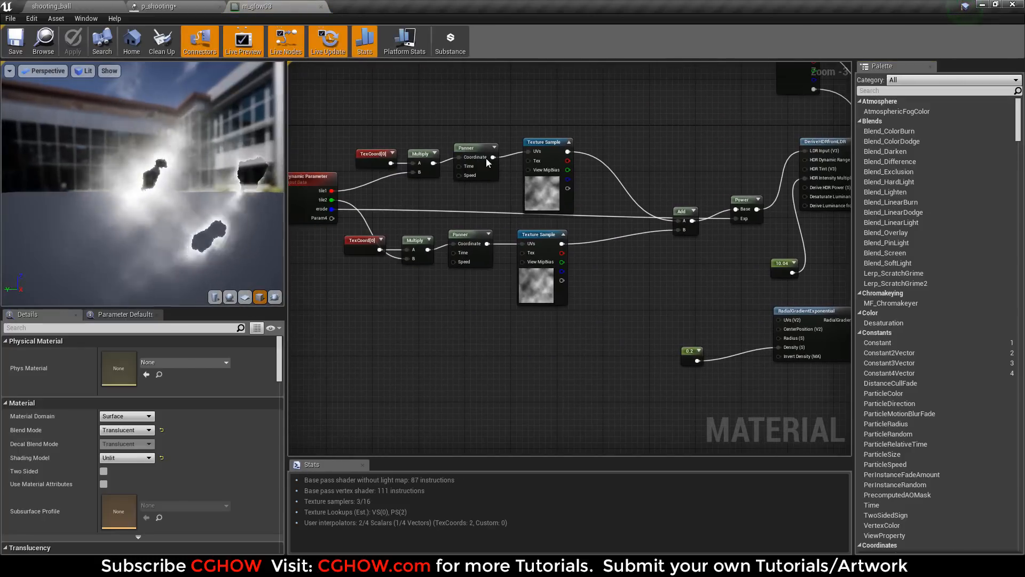
- Examine the X and Y speeds of m_glow03's two Panner nodes and the Add node combining their textures
left_click(467, 153)
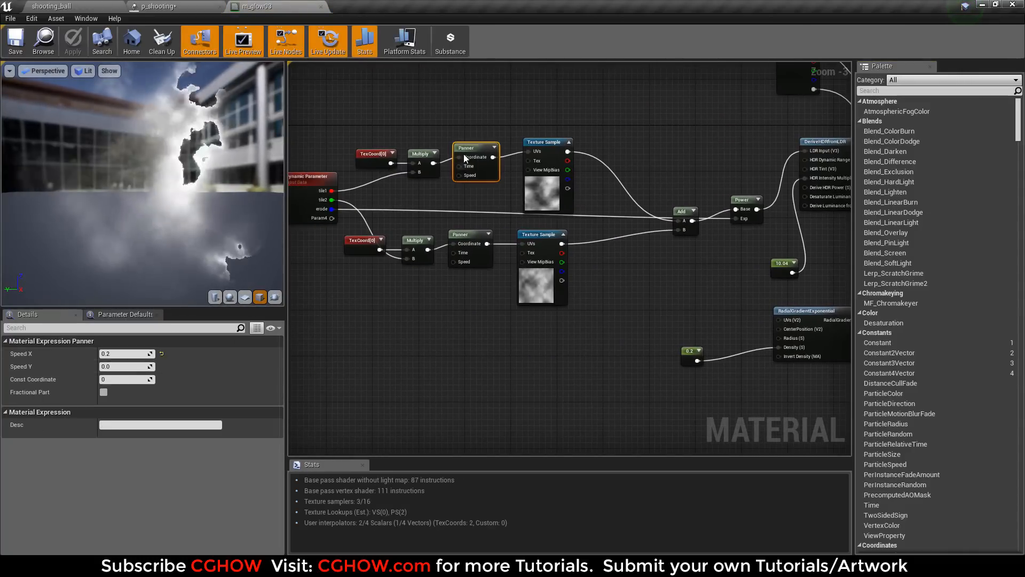
left_click(470, 250)
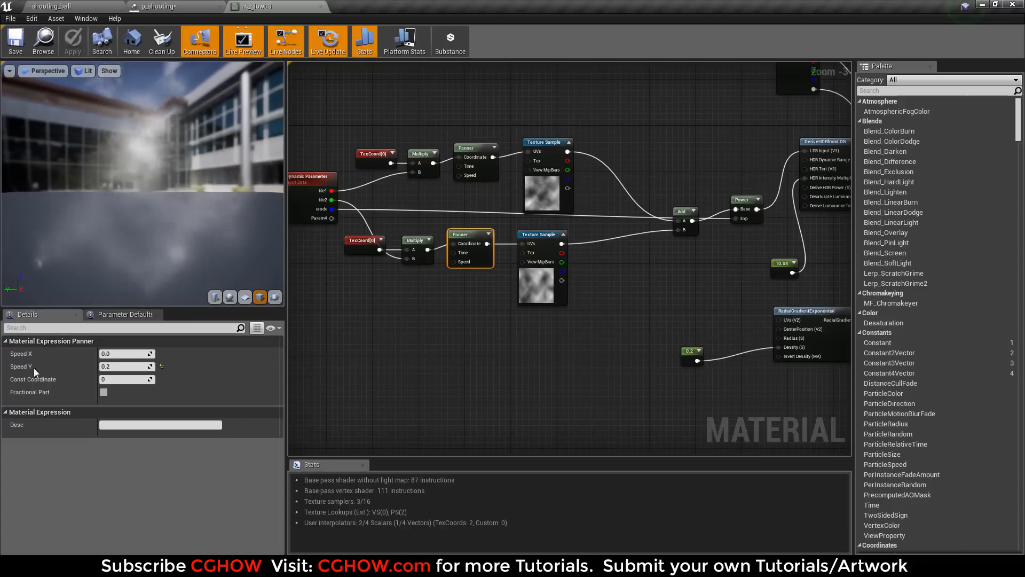
right_click_drag(472, 334, 424, 362)
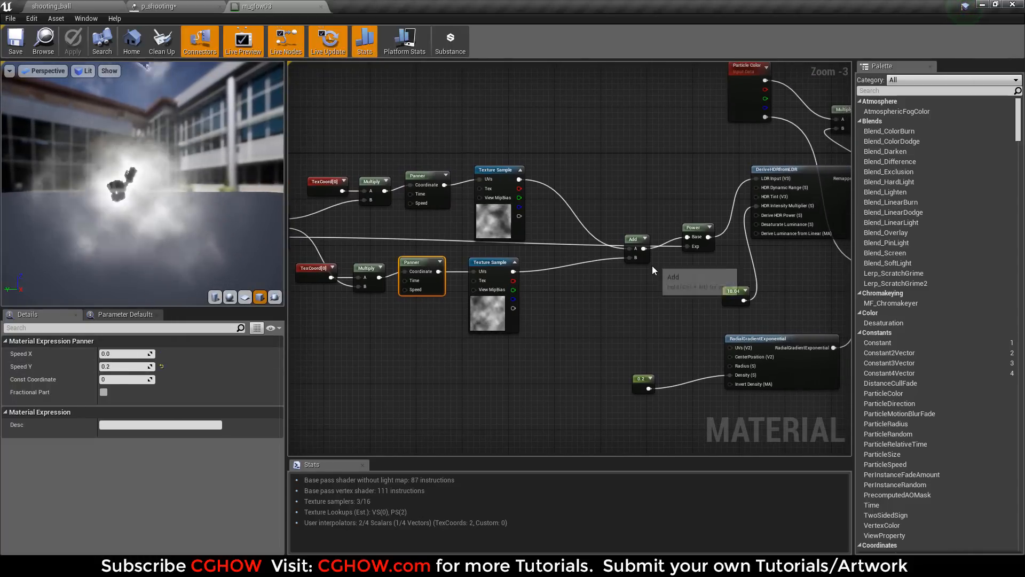
left_click_drag(645, 259, 638, 259)
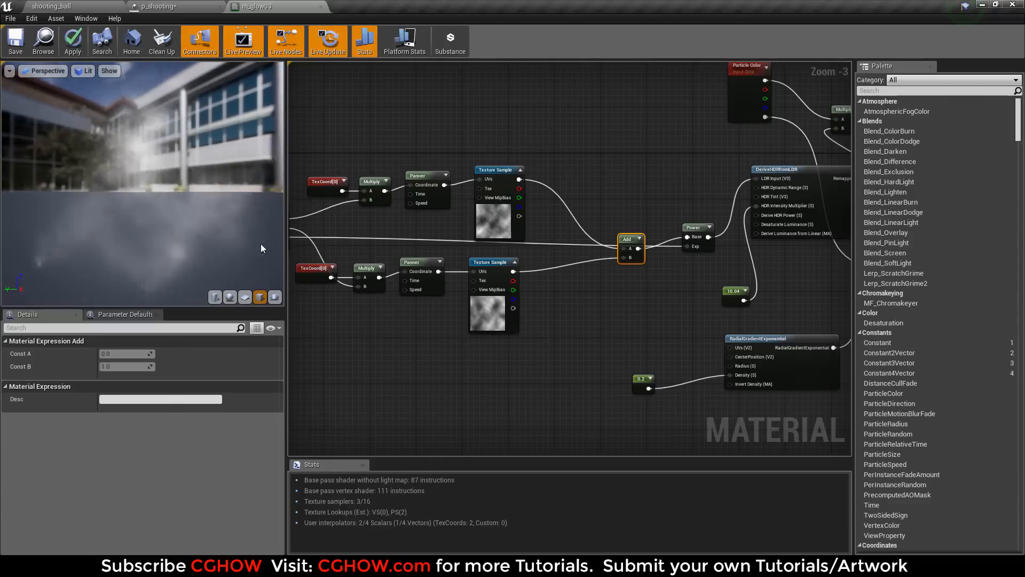
right_click_drag(558, 291, 331, 311)
- Examine m_glow03's DeriveHDRfromLDR, RadialGradientExponential and Depth Fade nodes feeding emissive and opacity, and close the material without applying changes
left_click(555, 207)
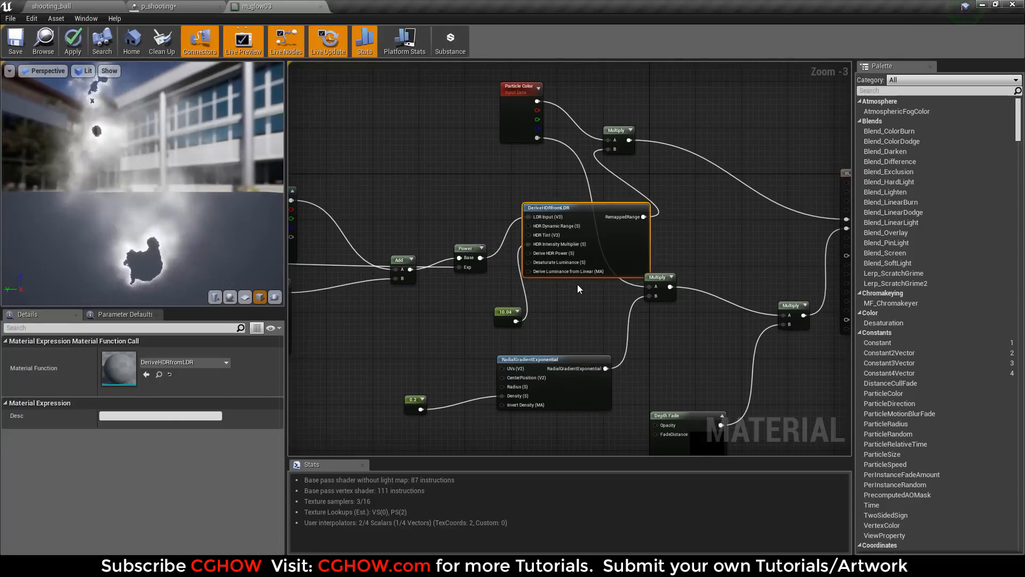
right_click_drag(567, 302, 559, 218)
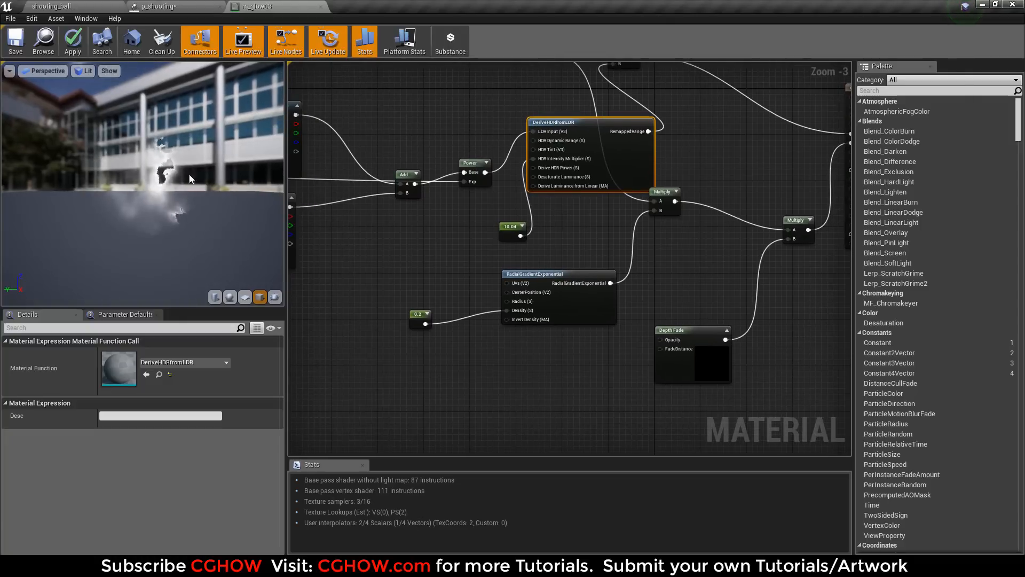
scroll(517, 338, "up", 2)
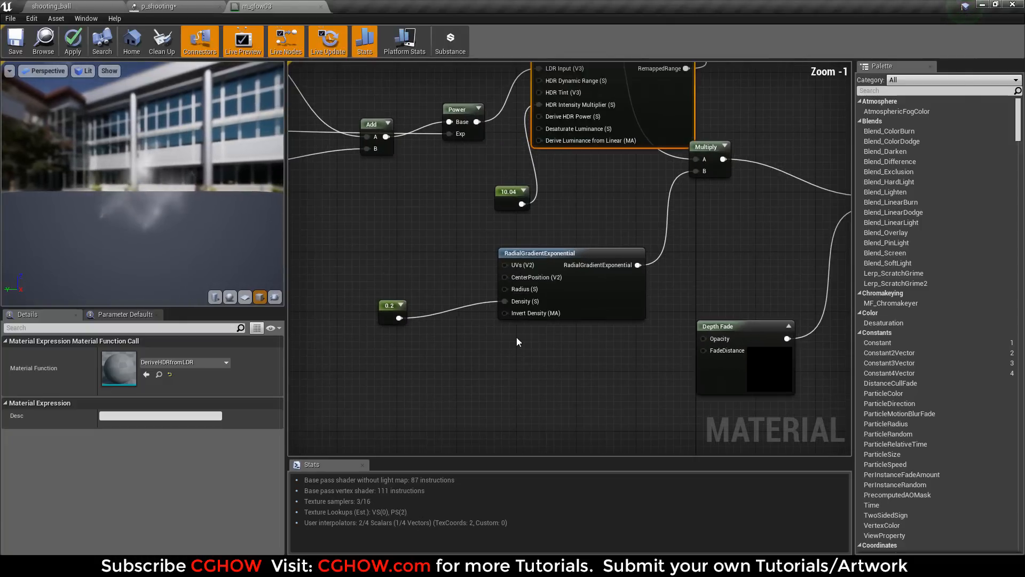
left_click_drag(551, 259, 526, 272)
right_click_drag(578, 296, 472, 344)
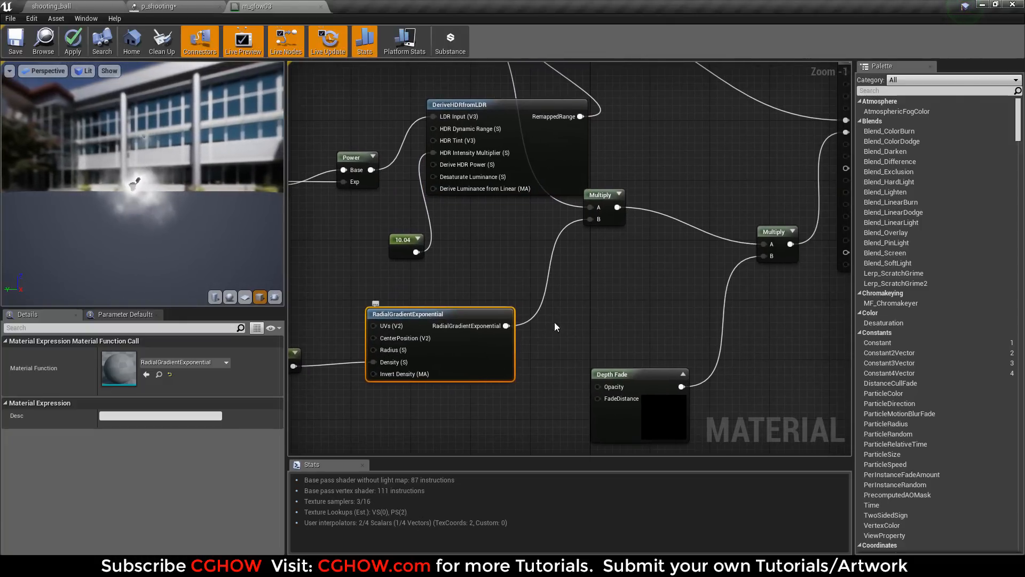
right_click_drag(778, 219, 690, 270)
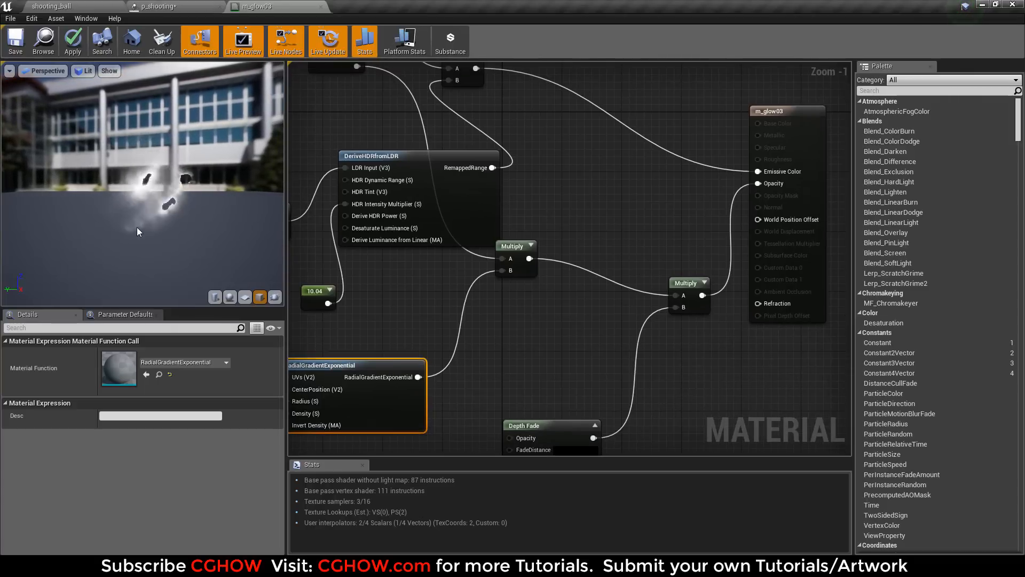
middle_click(259, 6)
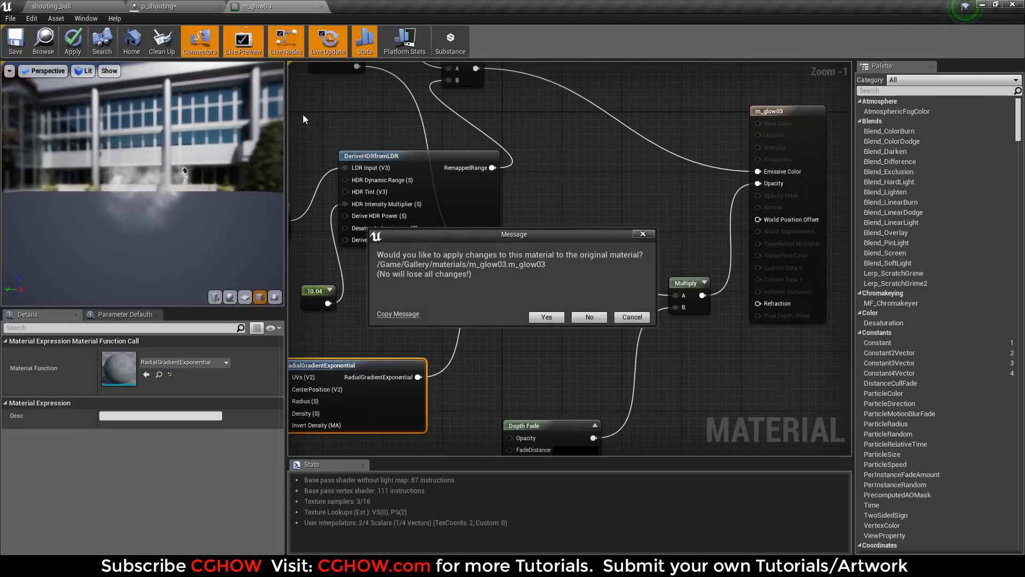
left_click(588, 318)
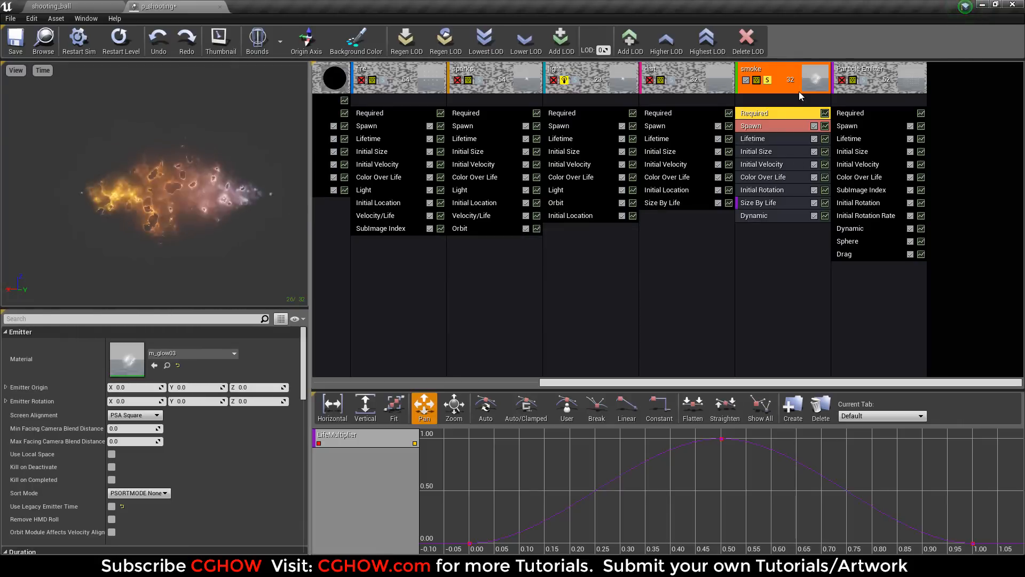
- Solo the last Particle Emitter instead of smoke and view it in both the shooting_ball level and the particle preview
left_click(768, 81)
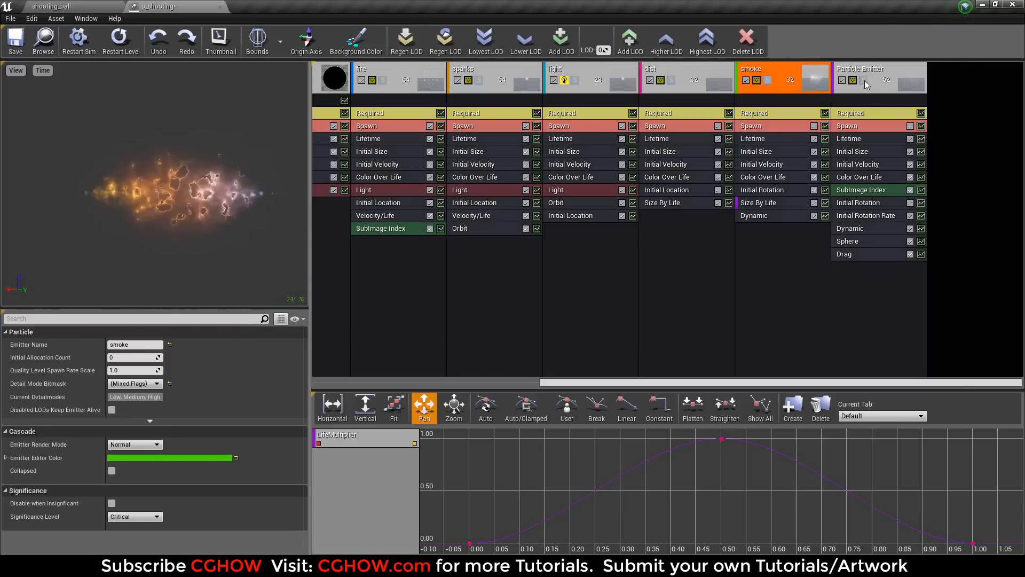
left_click(863, 81)
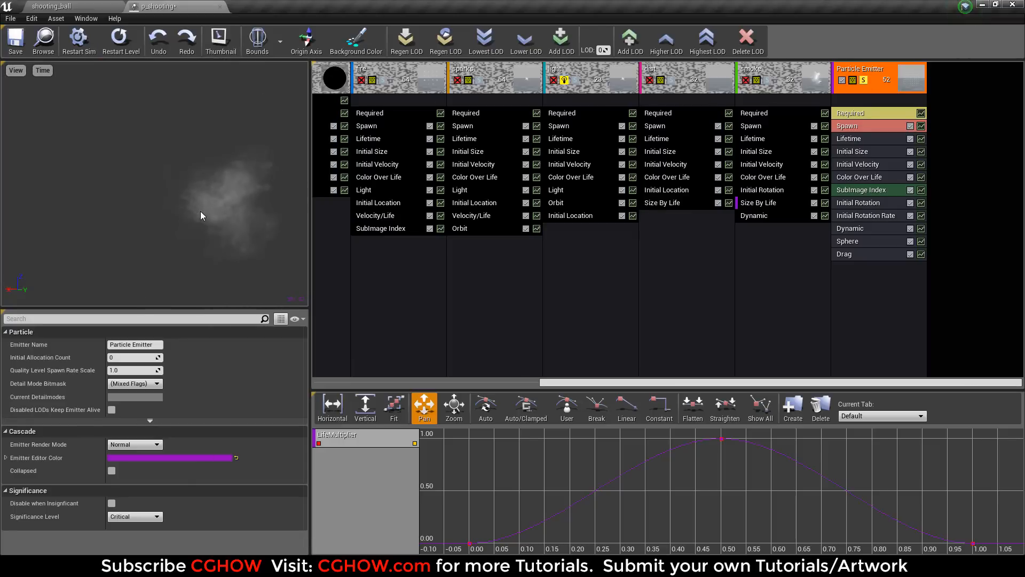
left_click(77, 6)
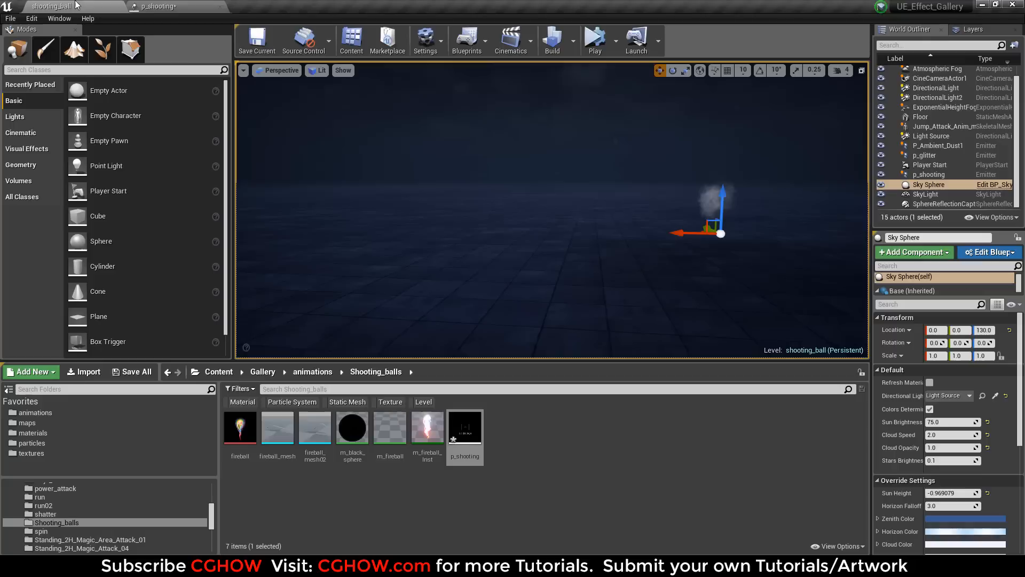
left_click(188, 6)
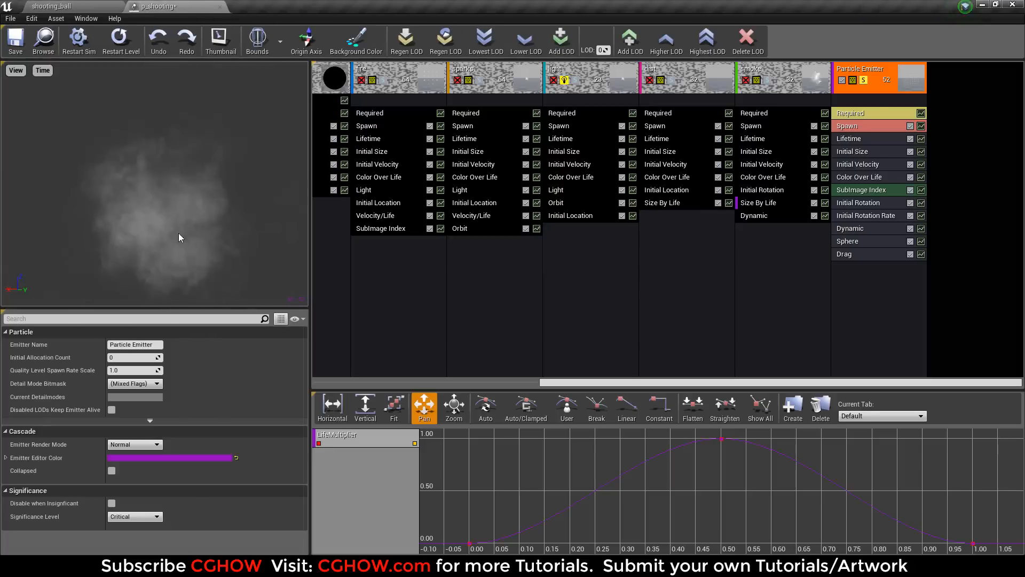
left_click_drag(178, 233, 197, 254)
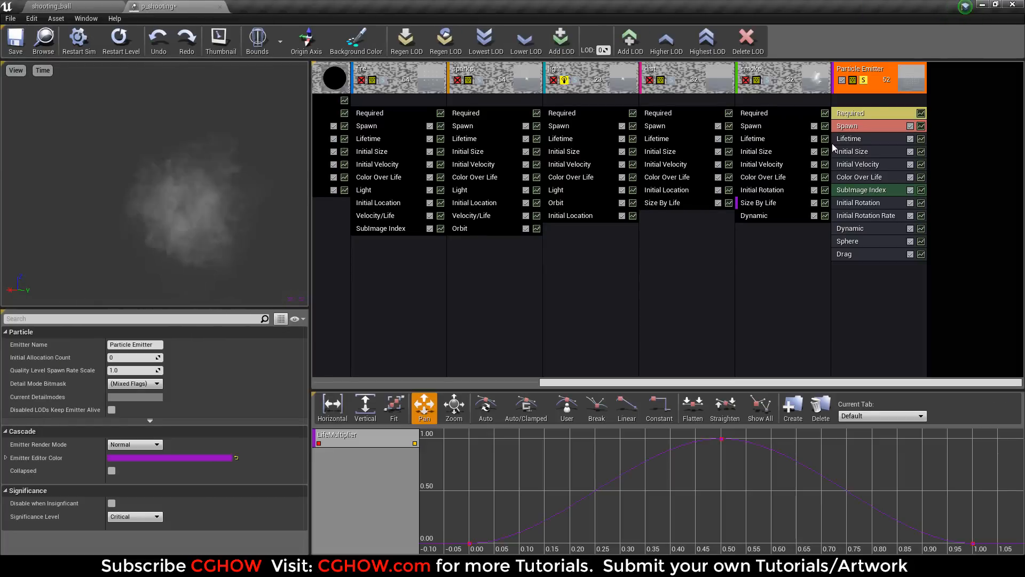
- Open the last emitter's smoke_subUV_8X8 material and inspect the sprite-sheet texture used by its middle Texture Sample node
left_click(859, 115)
double_click(123, 367)
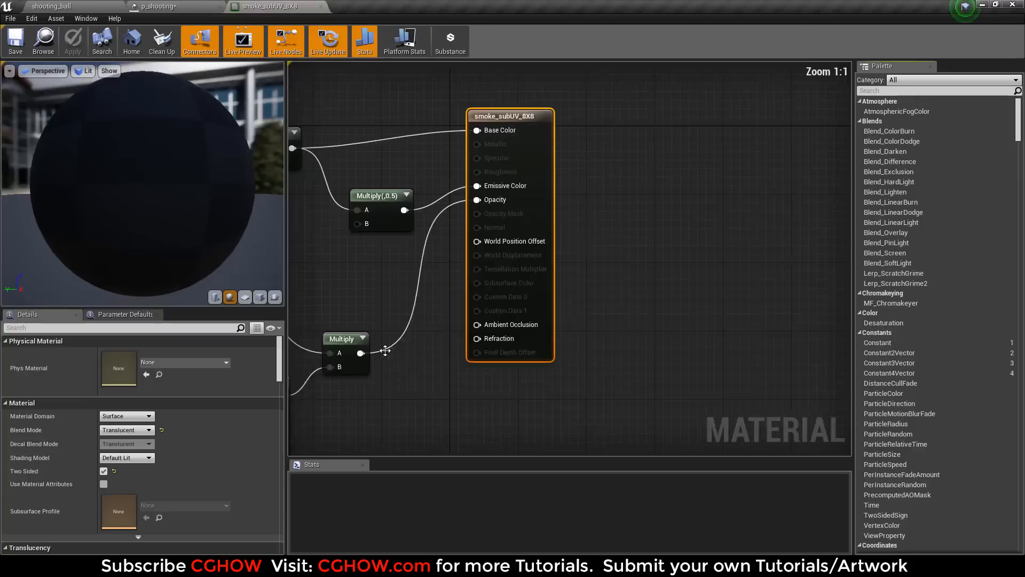
scroll(499, 307, "down", 4)
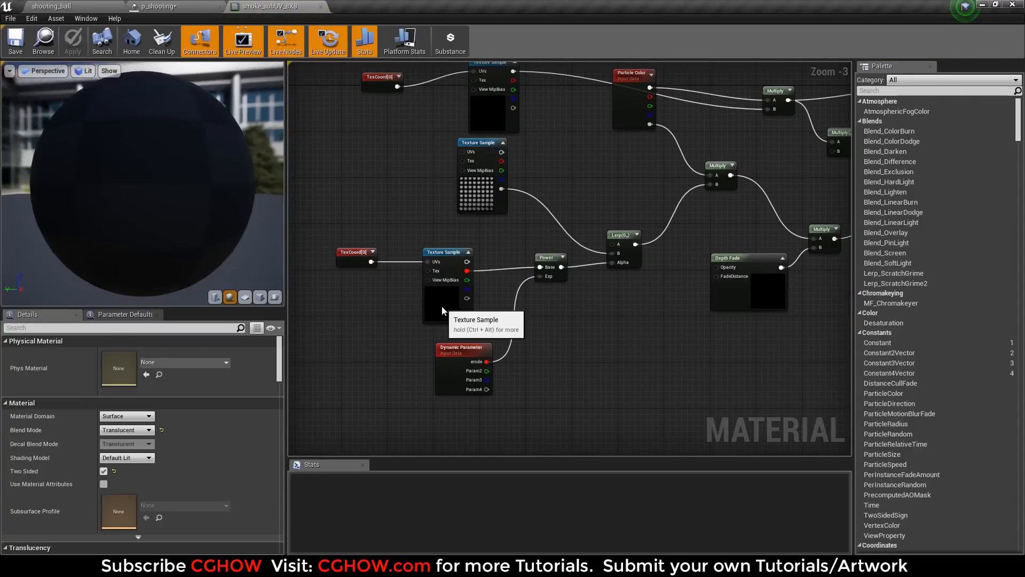
left_click(441, 306)
left_click(467, 198)
double_click(117, 465)
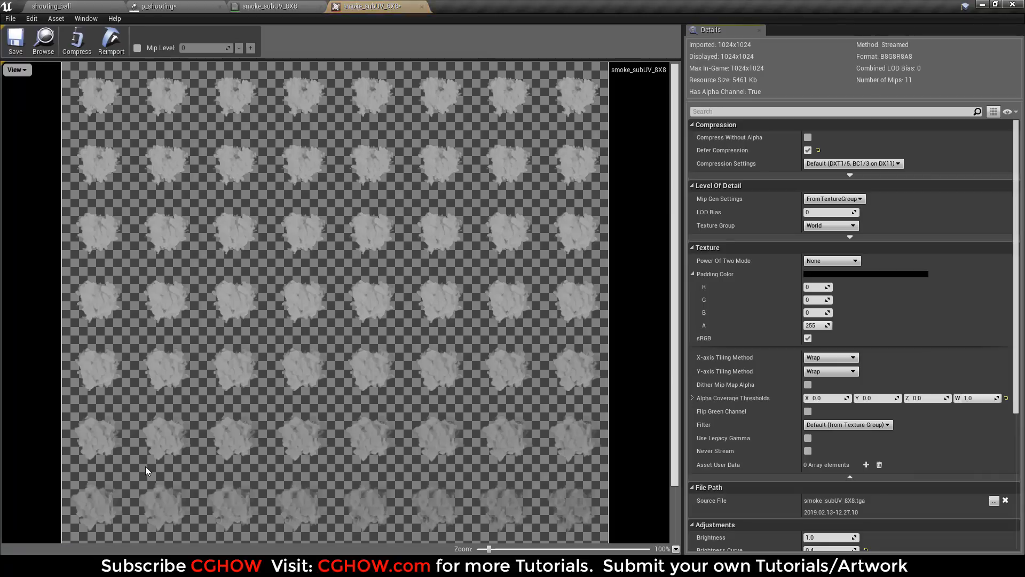
scroll(415, 297, "up", 2)
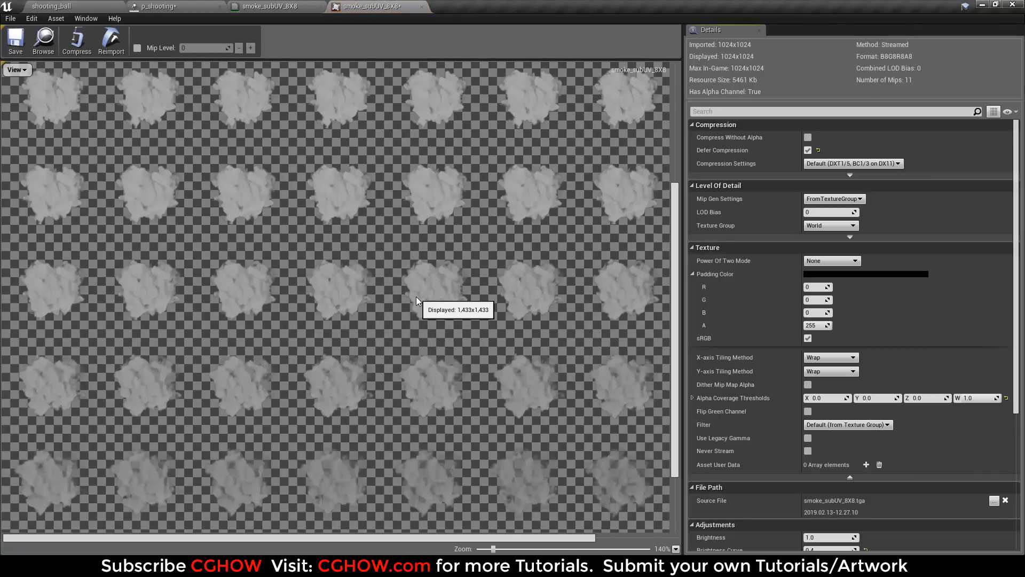
middle_click(368, 5)
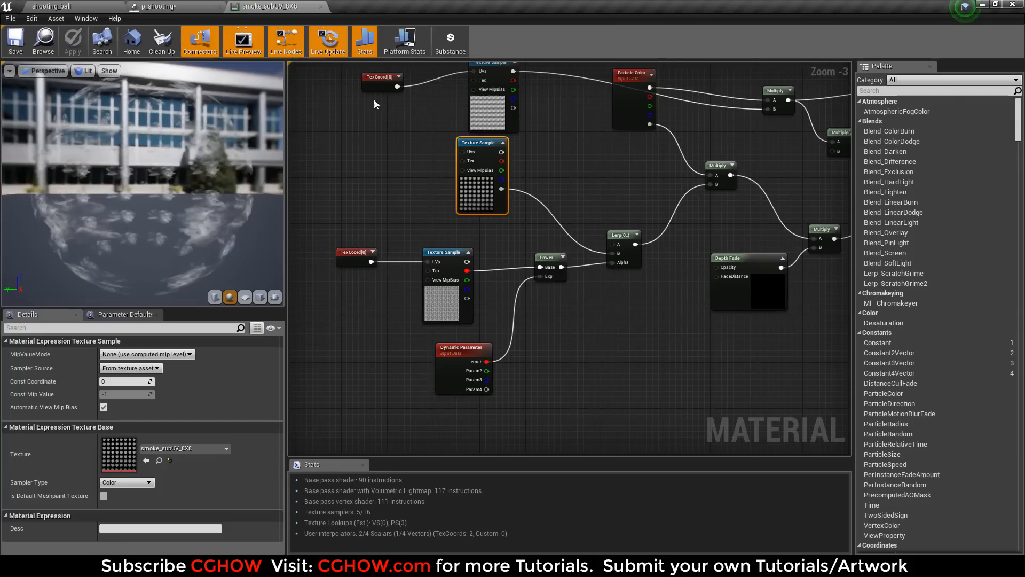
- Examine the complete smoke_subUV_8X8 node graph and close the material
scroll(581, 272, "down", 1)
right_click_drag(581, 272, 486, 284)
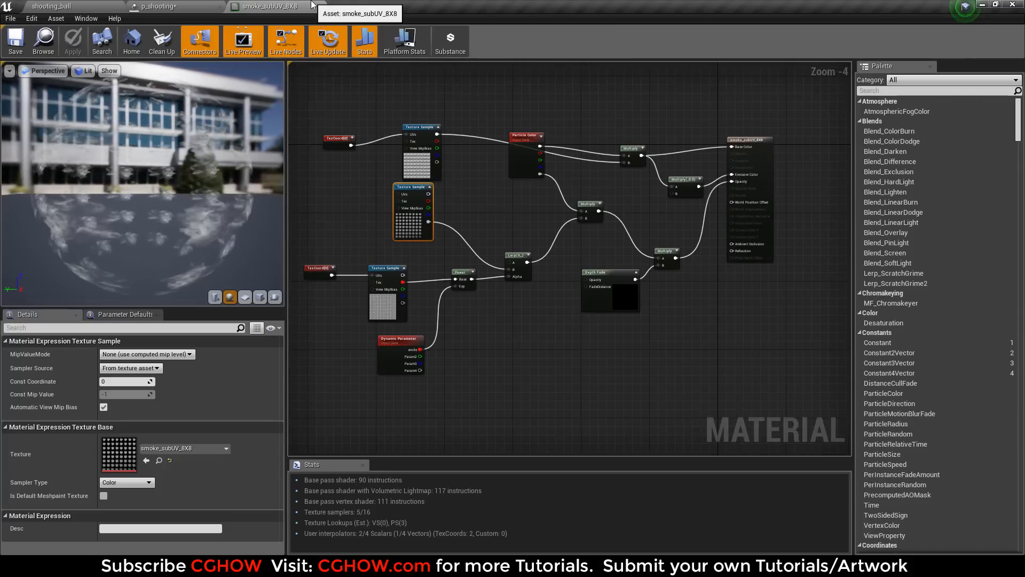
left_click(321, 6)
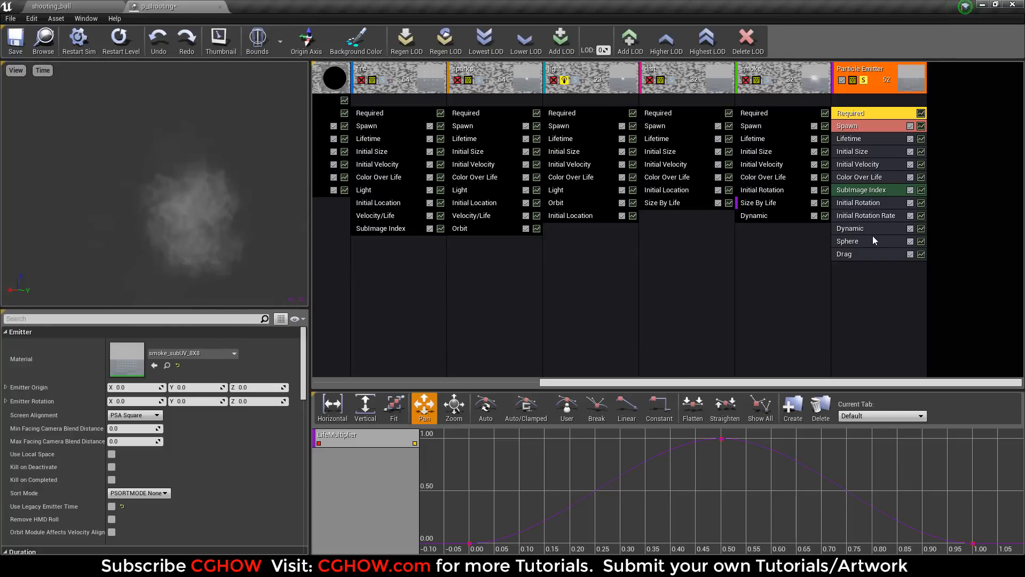
- Examine the last emitter's Sphere location module, end the emitter's solo and restart the effect in the level
left_click(845, 240)
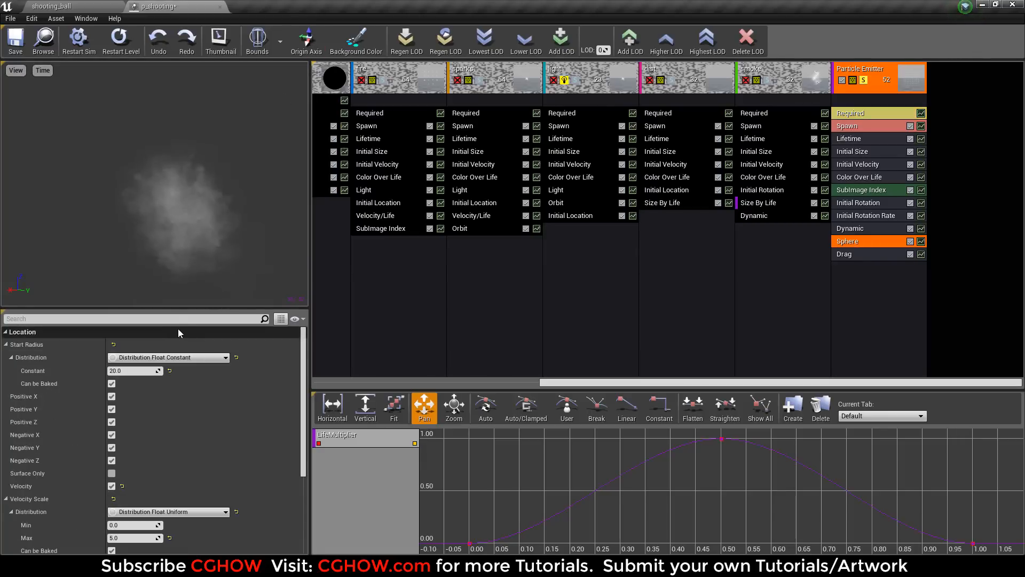
left_click(863, 80)
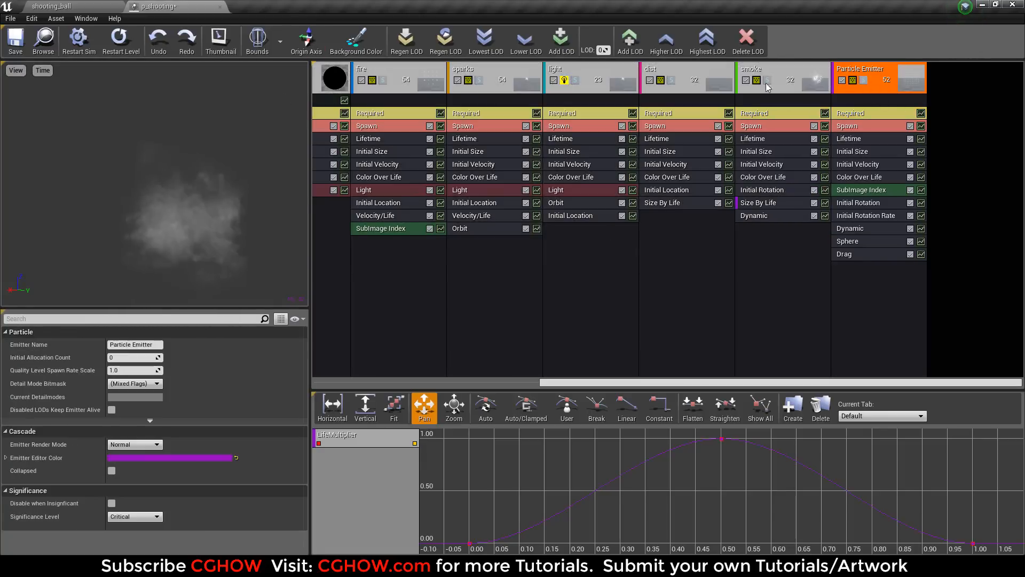
left_click(122, 42)
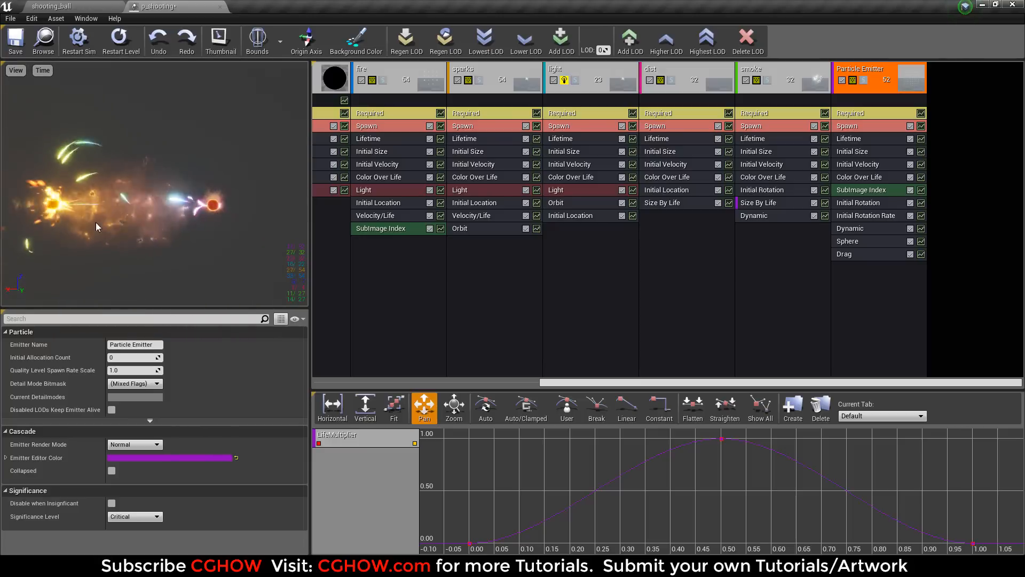
- Undock the p_shooting particle editor into a wide, low floating window beneath the level viewport
left_click_drag(167, 6, 104, 308)
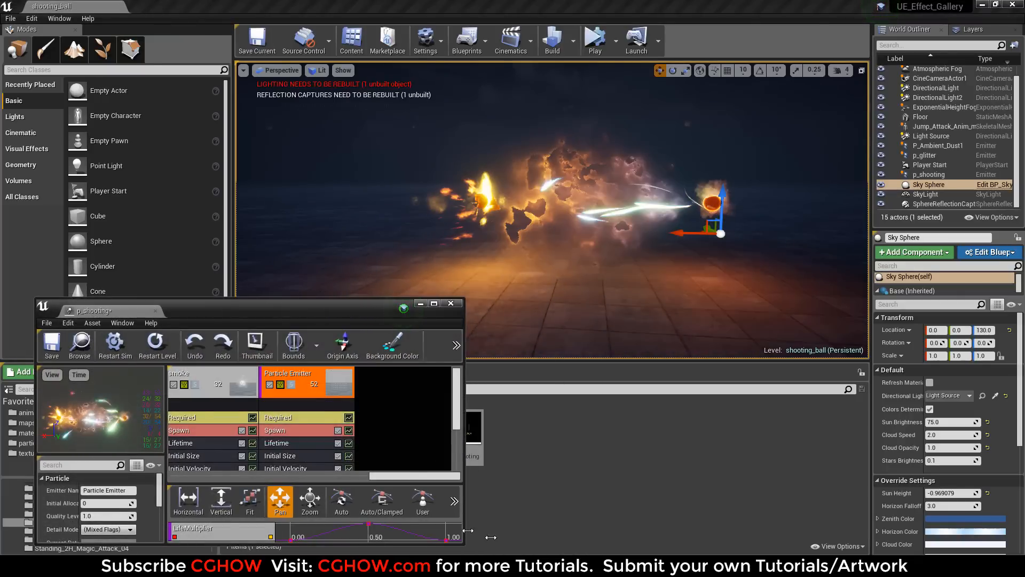
left_click_drag(466, 528, 1003, 528)
left_click_drag(673, 297, 671, 344)
- Frame the p_shooting effect in the level viewport, clear its selection outline and switch the viewport to Game View
left_click(649, 267)
scroll(671, 271, "up", 2)
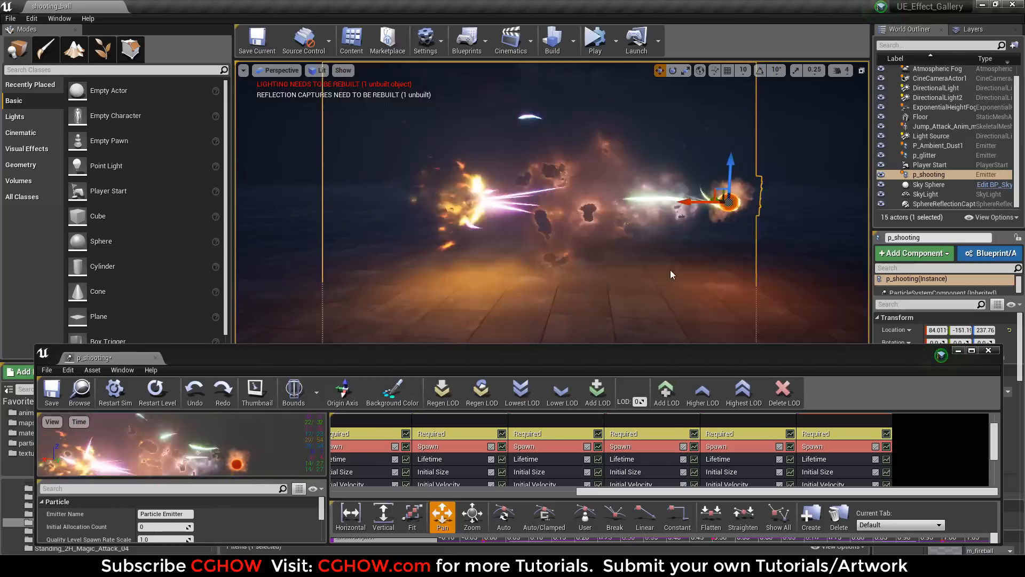
left_click(799, 144)
middle_click_drag(798, 144, 831, 147)
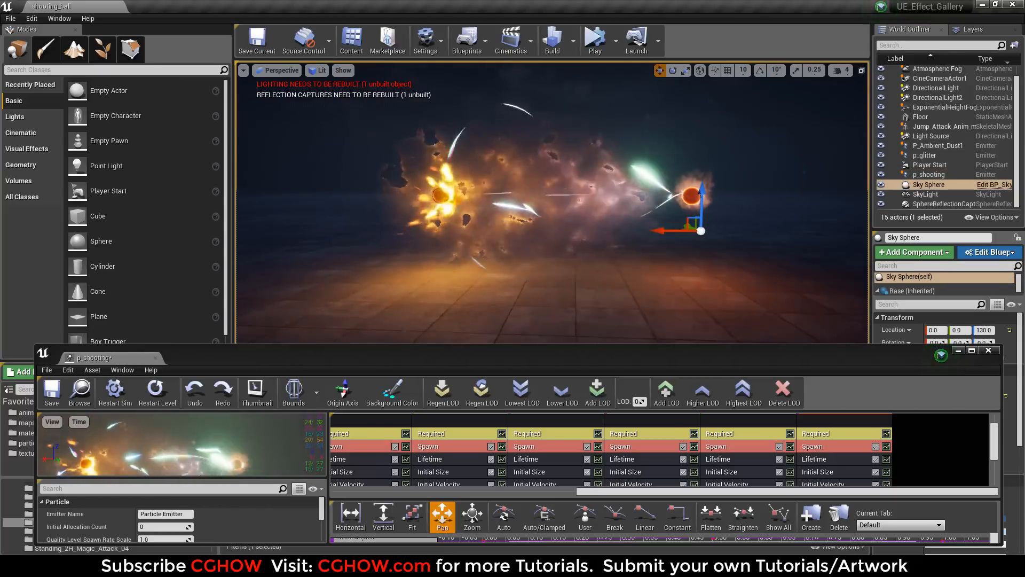
key("g")
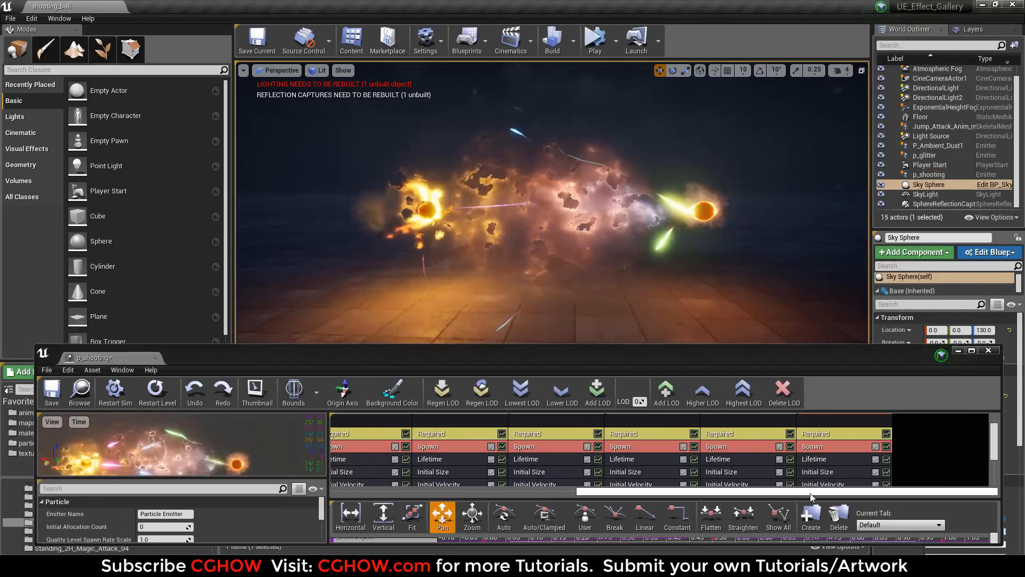
- Bring the headers of p_shooting's first emitters into view in the floating particle editor
left_click_drag(811, 494, 560, 494)
left_click_drag(994, 442, 995, 430)
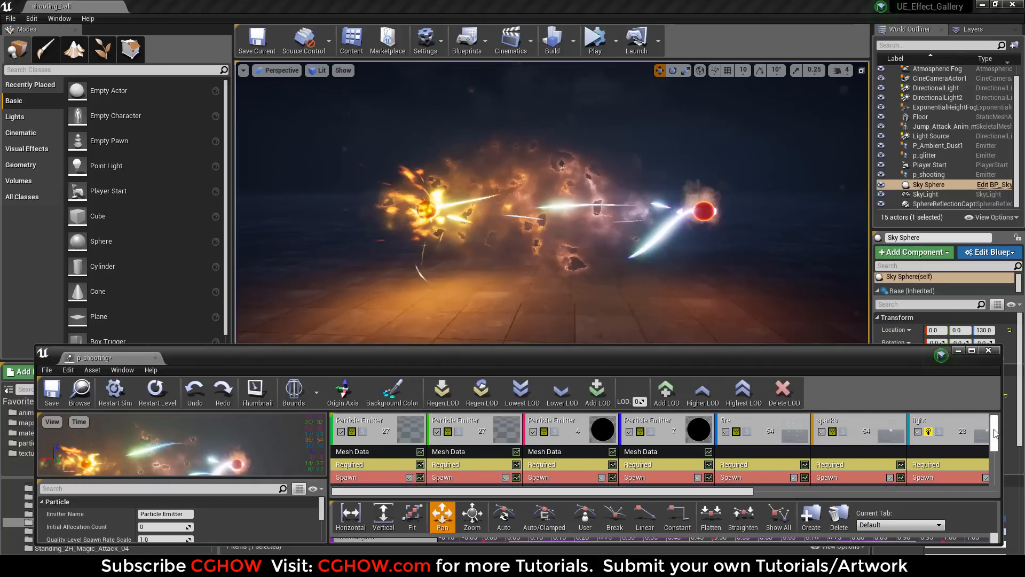